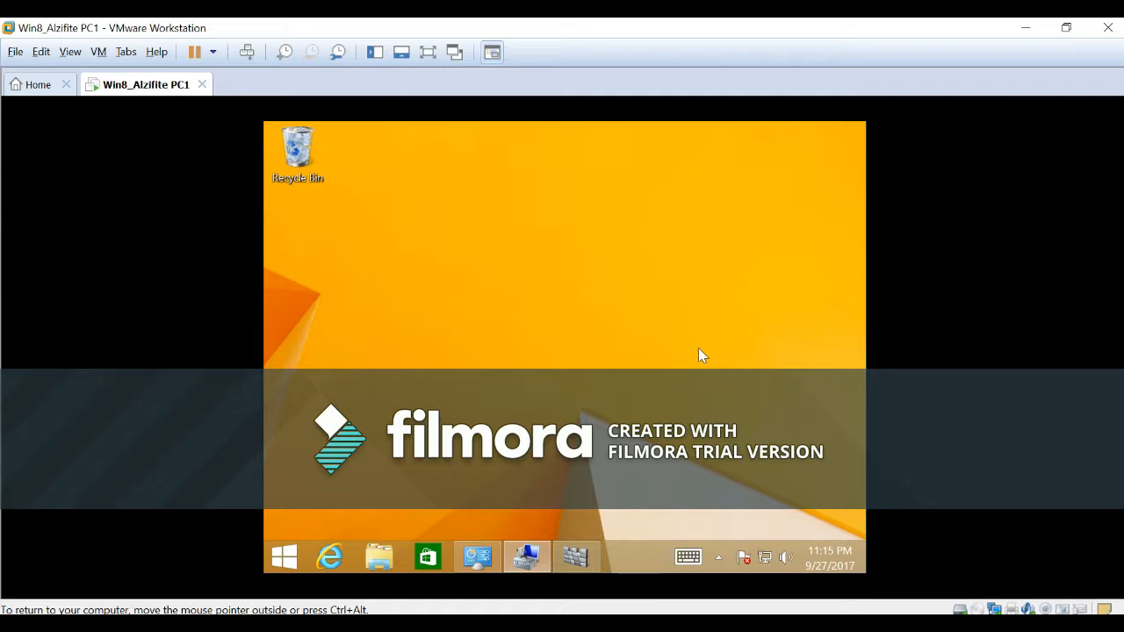
Search for windows to open Windows Defender, and check its virus and spyware definition update details.
{"action": "left_click", "coordinate": [286, 559]}
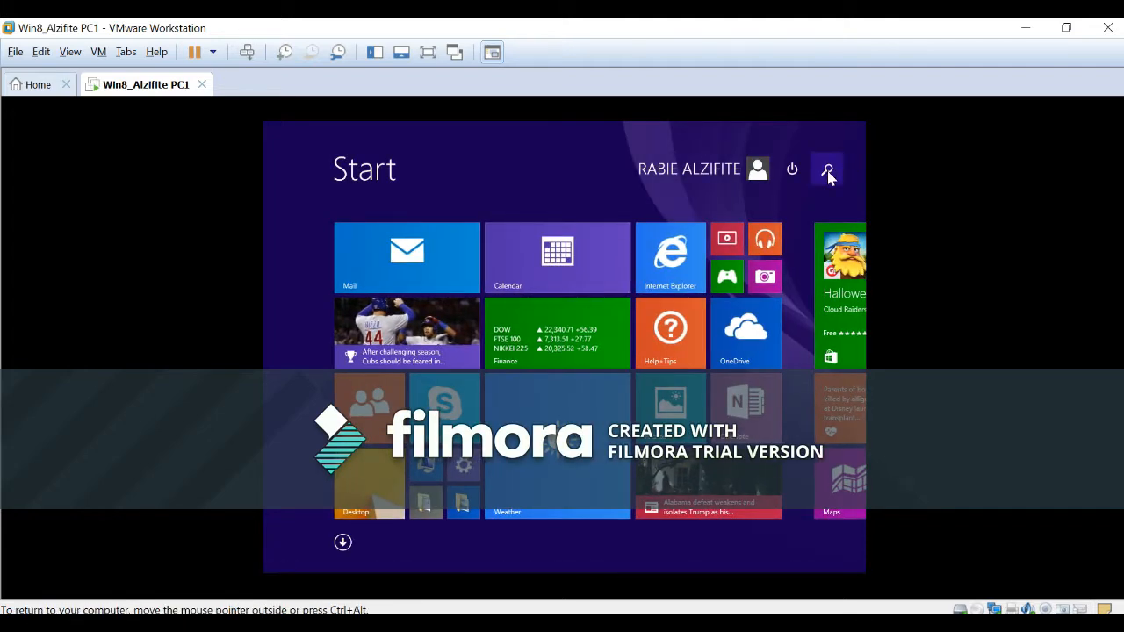
{"action": "left_click", "coordinate": [828, 172]}
{"action": "type", "text": "windows Defender"}
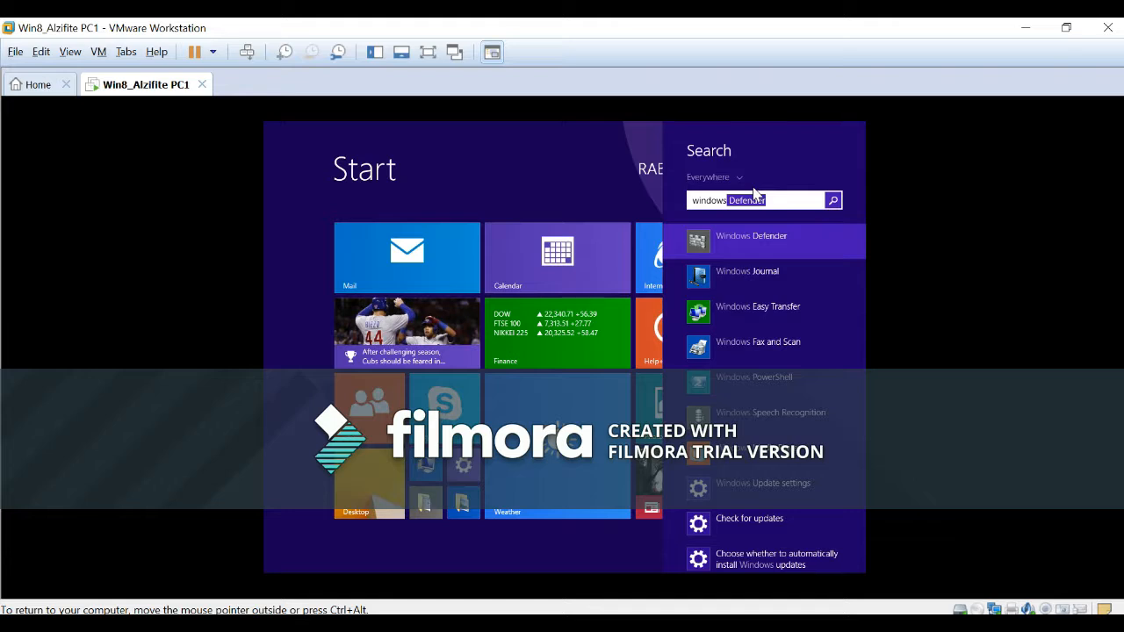
{"action": "key", "text": "Return"}
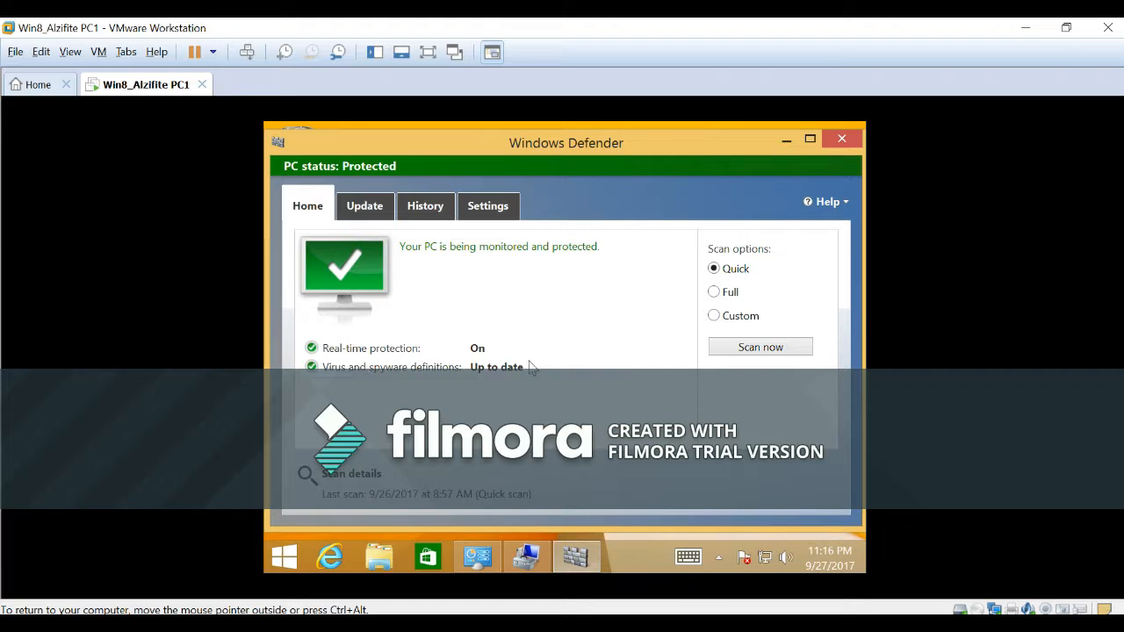
{"action": "left_click", "coordinate": [362, 209]}
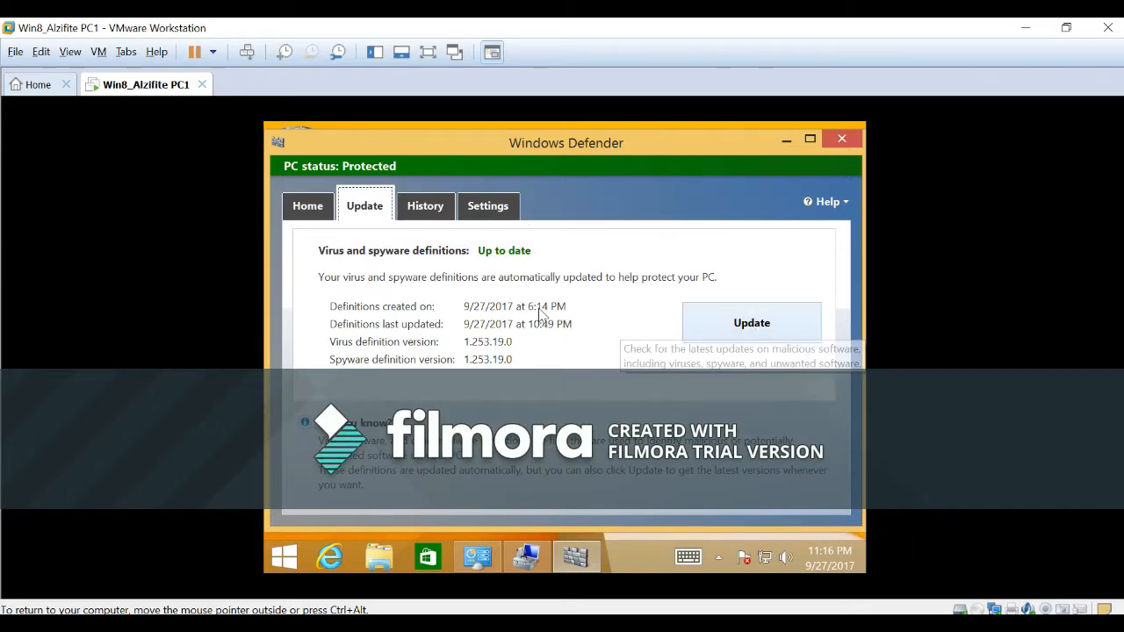
{"action": "left_click", "coordinate": [307, 211]}
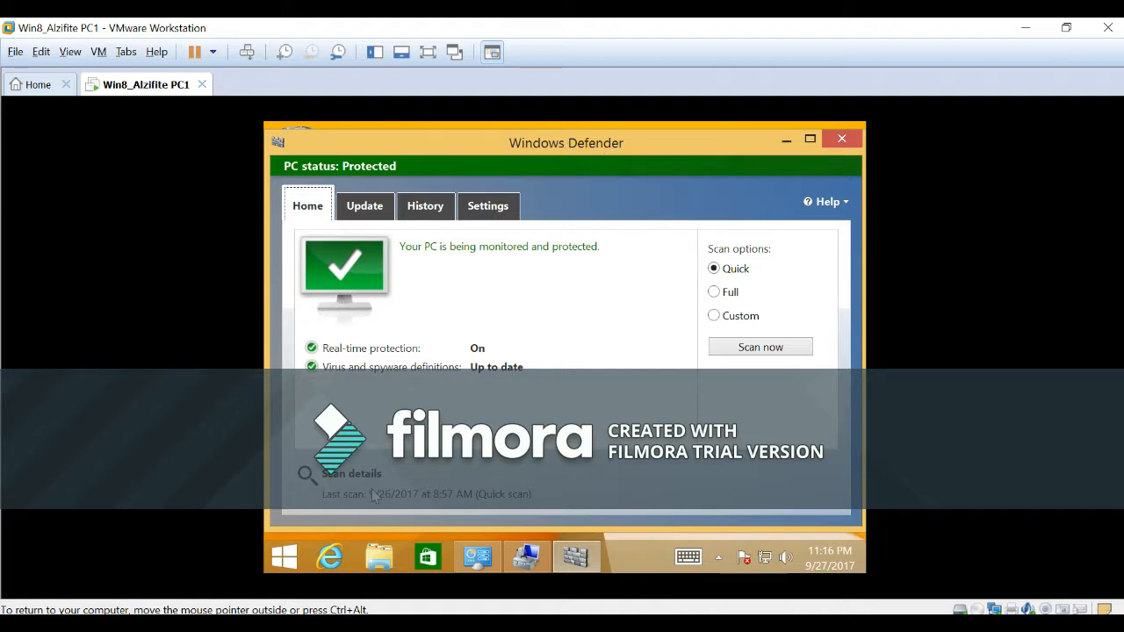
Open Computer Management from the Administrative Tools in Control Panel and move its window lower on the desktop.
{"action": "right_click", "coordinate": [279, 559]}
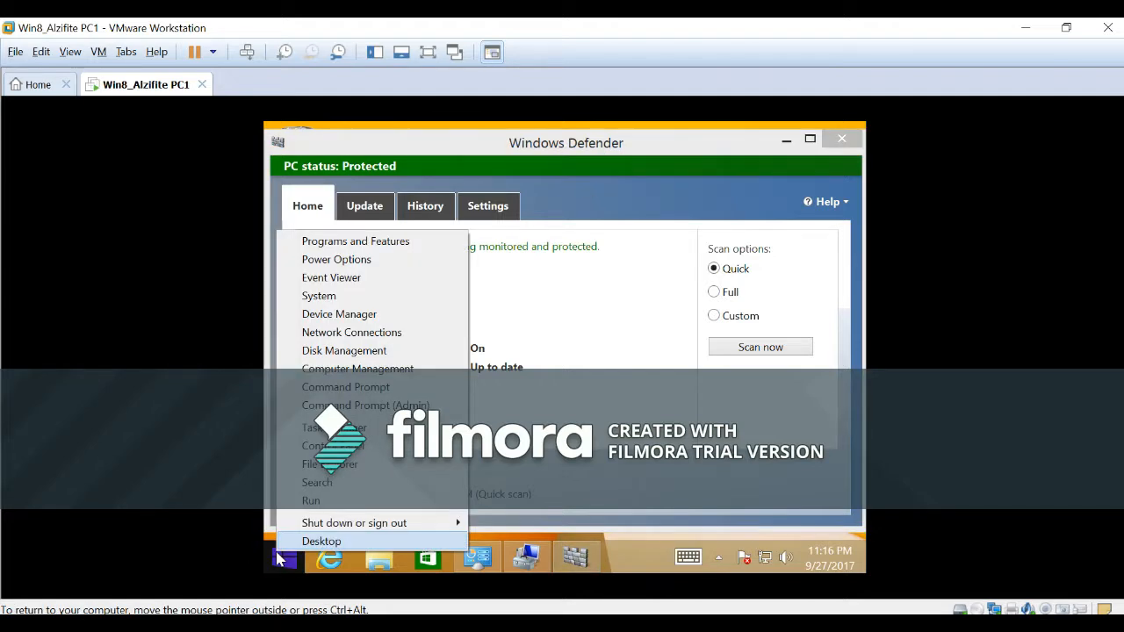
{"action": "left_click", "coordinate": [332, 446]}
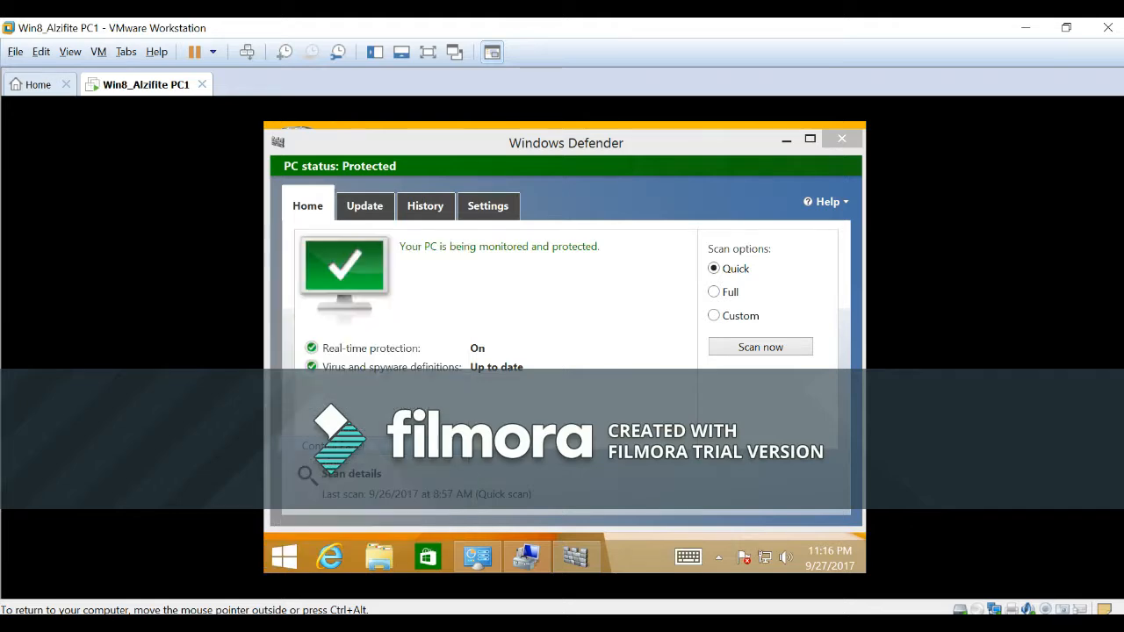
{"action": "left_click", "coordinate": [324, 283]}
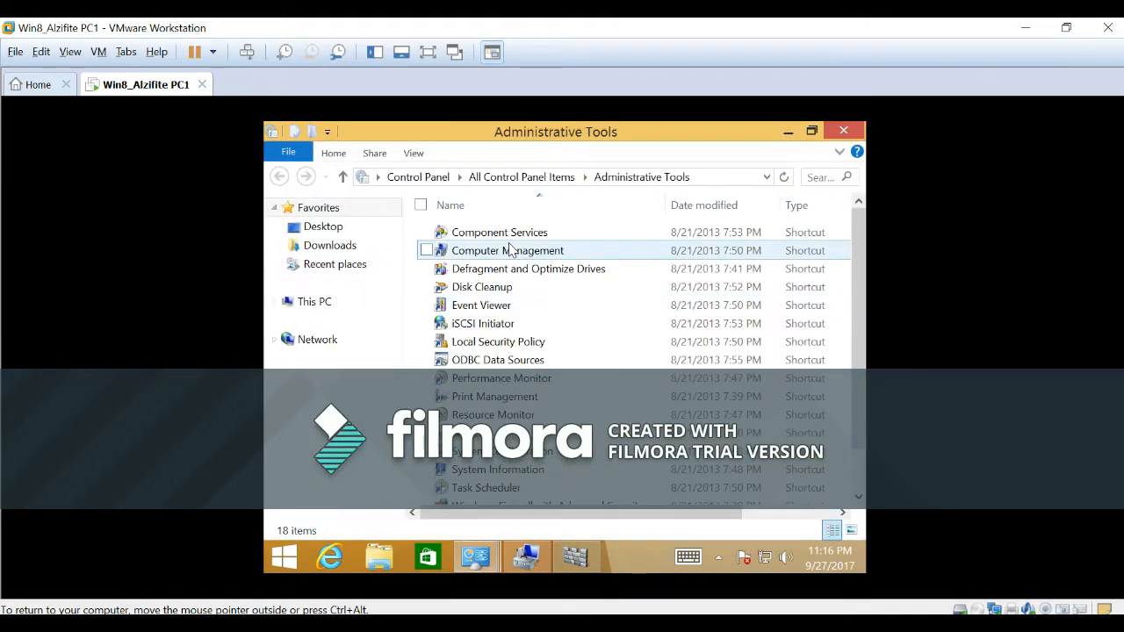
{"action": "double_click", "coordinate": [507, 256]}
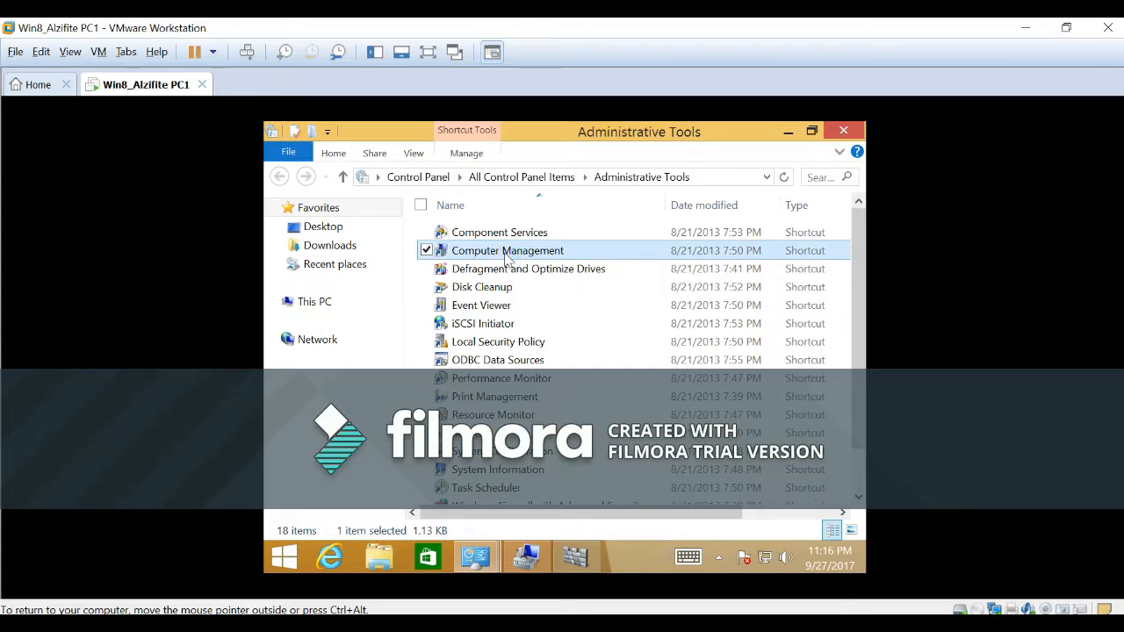
{"action": "left_click_drag", "start_coordinate": [572, 135], "coordinate": [580, 291]}
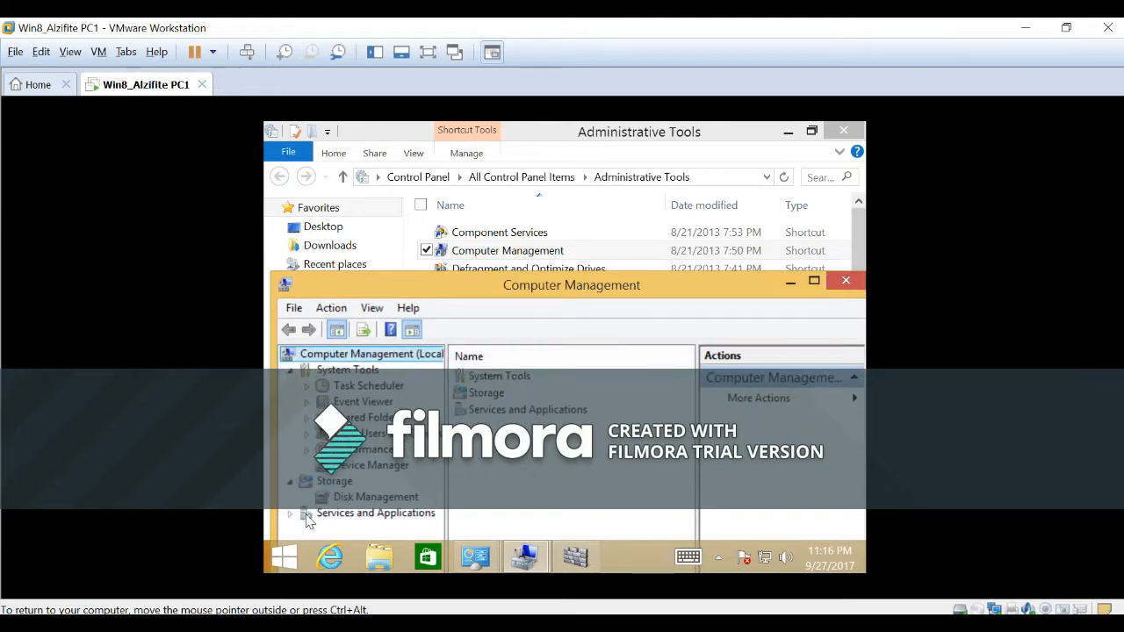
Display the Services list under Services and Applications and widen it so the service names are readable.
{"action": "left_click", "coordinate": [290, 515]}
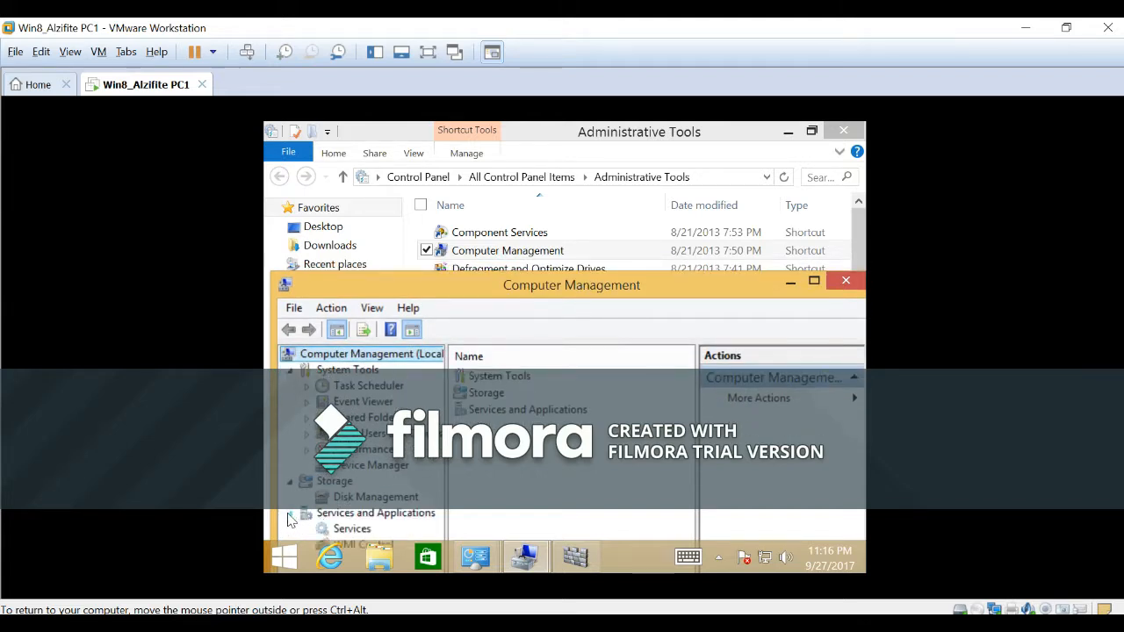
{"action": "left_click", "coordinate": [347, 529]}
{"action": "left_click_drag", "start_coordinate": [630, 290], "coordinate": [626, 274]}
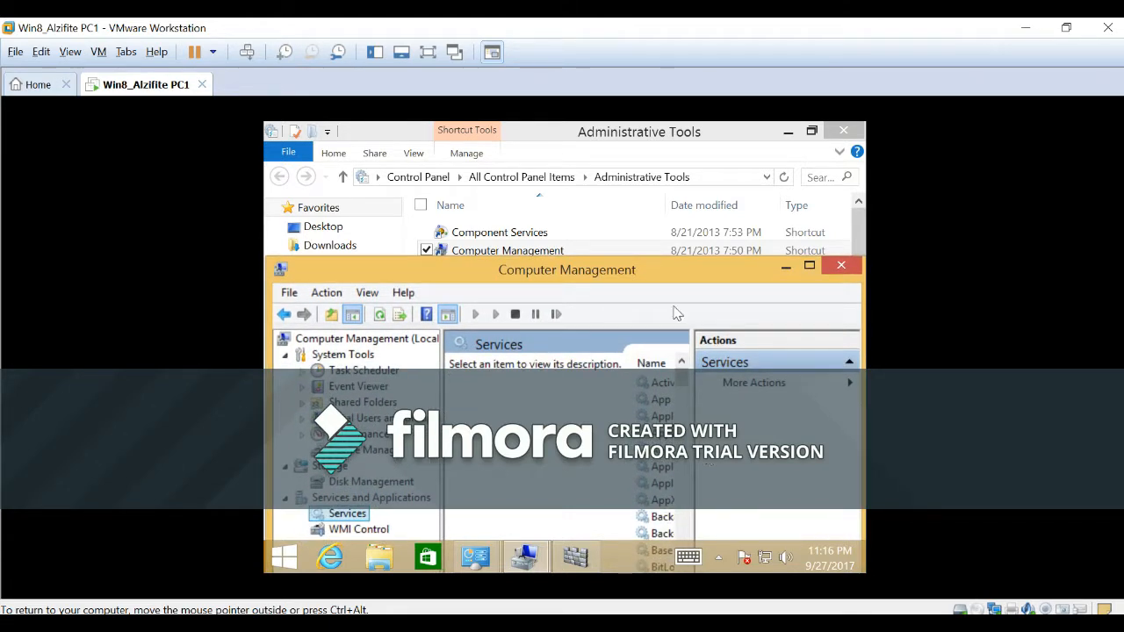
{"action": "left_click_drag", "start_coordinate": [665, 270], "coordinate": [667, 191]}
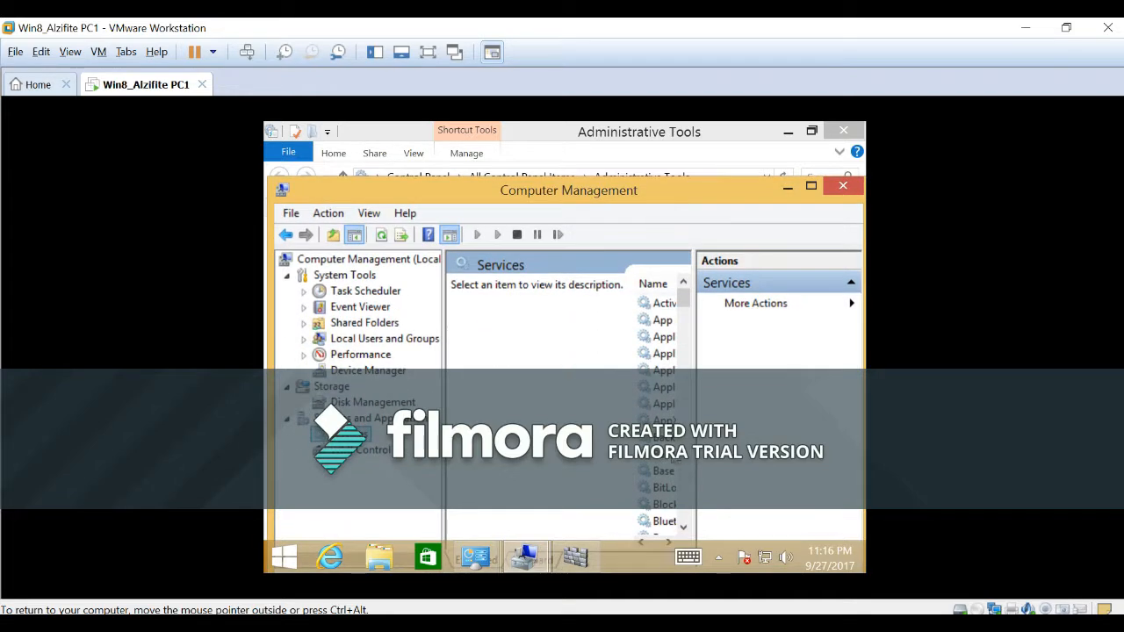
{"action": "left_click", "coordinate": [668, 542]}
{"action": "left_click_drag", "start_coordinate": [700, 398], "coordinate": [790, 406]}
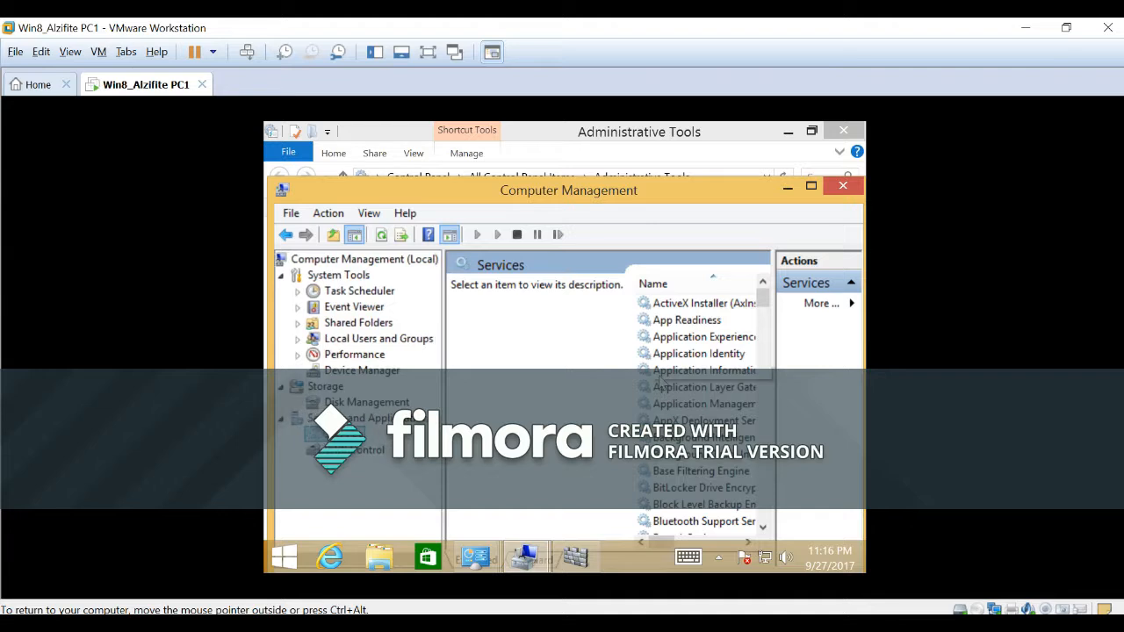
Find Windows Defender Service in the services list and examine its description and available controls.
{"action": "left_click", "coordinate": [707, 437]}
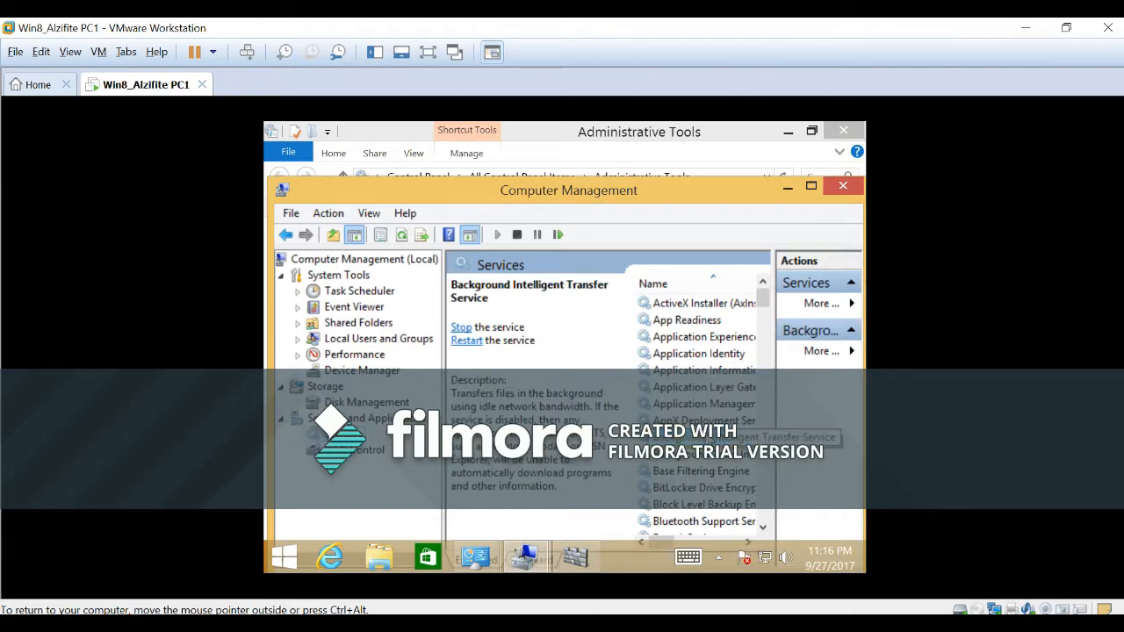
{"action": "key", "text": "w"}
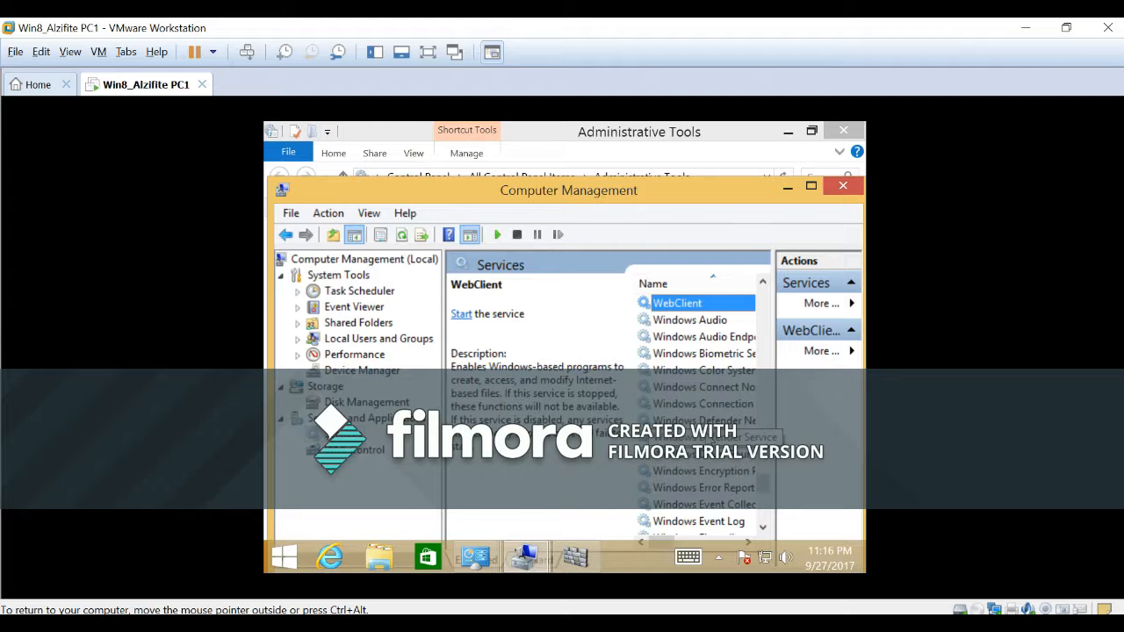
{"action": "key", "text": "Down"}
{"action": "key", "text": "Down"}
{"action": "key", "text": "Down"}
{"action": "key", "text": "Down"}
{"action": "key", "text": "Down"}
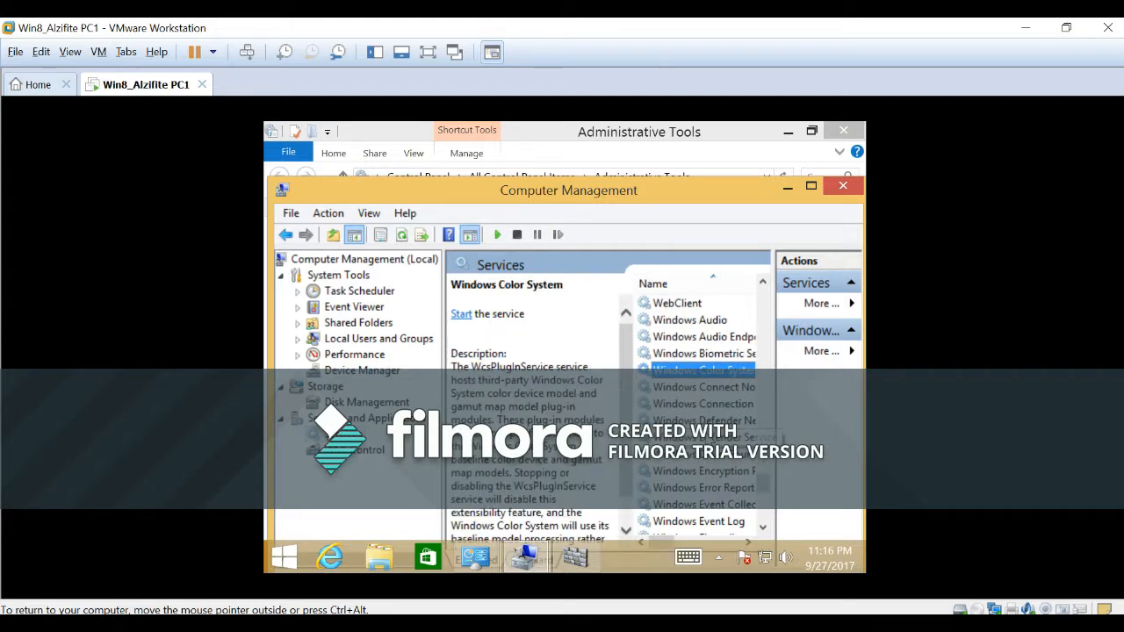
{"action": "key", "text": "Down"}
{"action": "key", "text": "Down"}
{"action": "key", "text": "Down"}
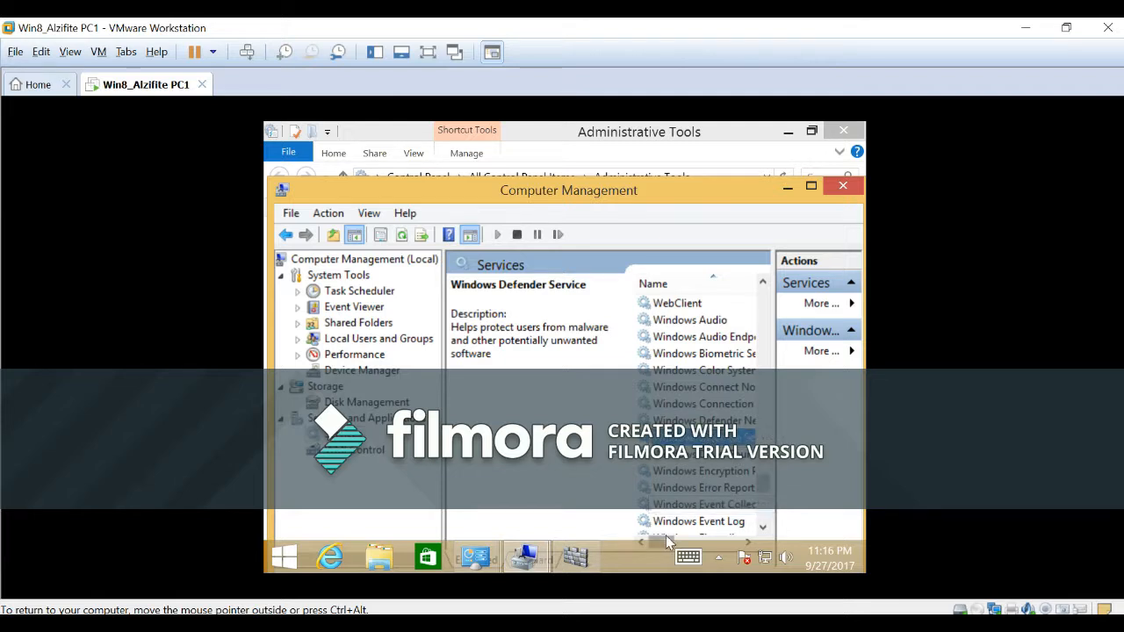
{"action": "mouse_move", "coordinate": [667, 536]}
{"action": "left_mouse_down"}
{"action": "mouse_move", "coordinate": [714, 538]}
{"action": "mouse_move", "coordinate": [657, 527]}
{"action": "mouse_move", "coordinate": [675, 531]}
{"action": "mouse_move", "coordinate": [661, 537]}
{"action": "left_mouse_up"}
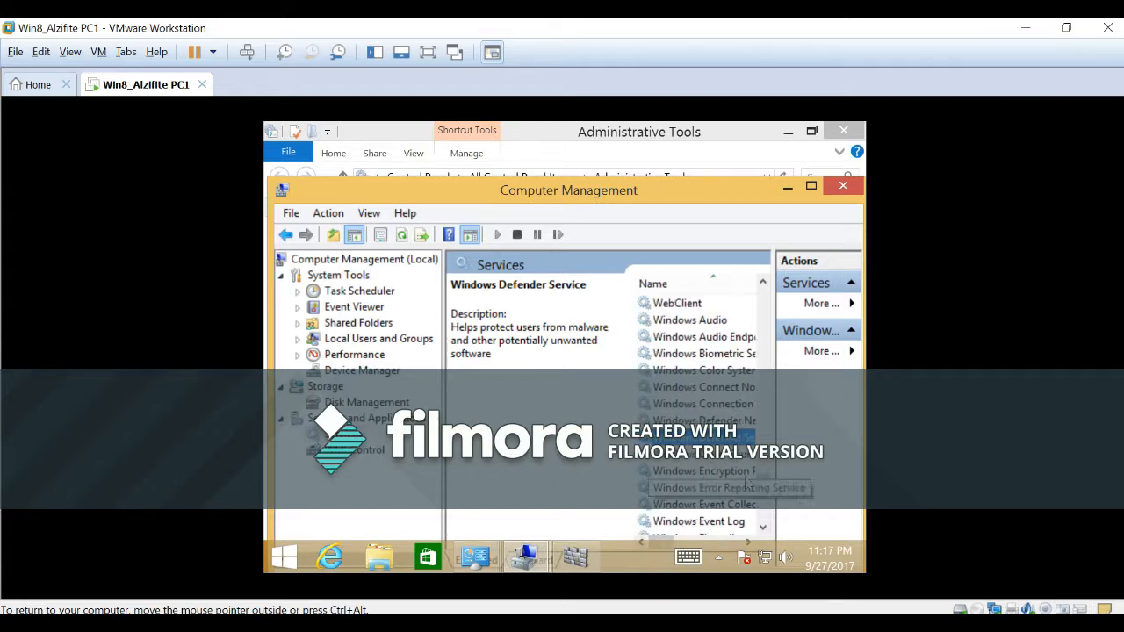
Move Computer Management out of the way and close the Administrative Tools and Control Panel windows.
{"action": "left_click_drag", "start_coordinate": [579, 202], "coordinate": [593, 315]}
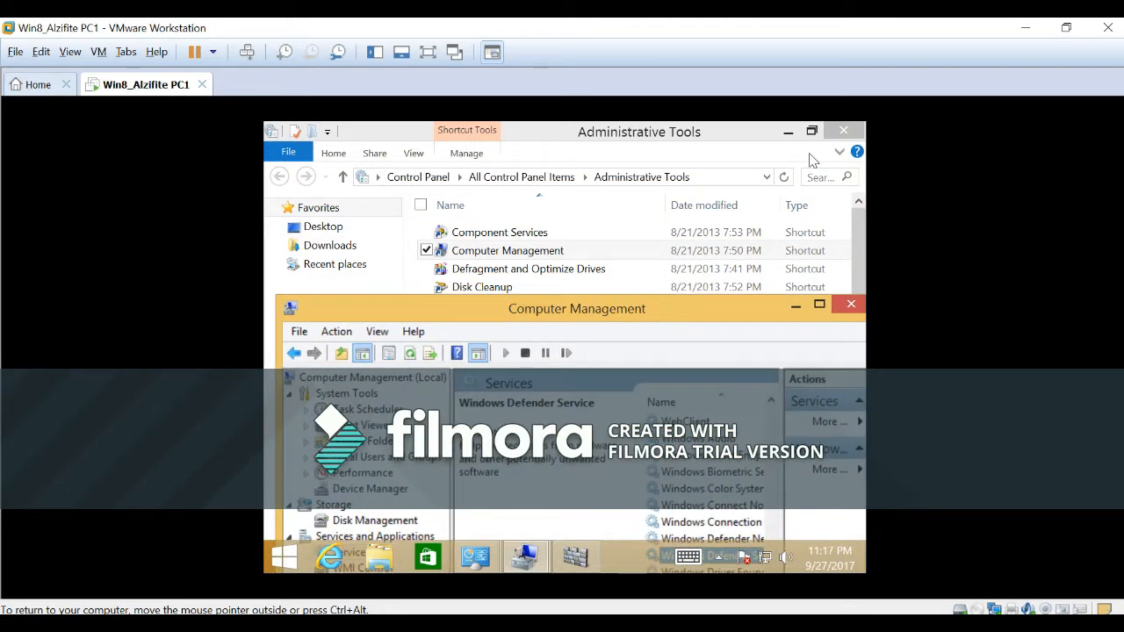
{"action": "left_click", "coordinate": [843, 131]}
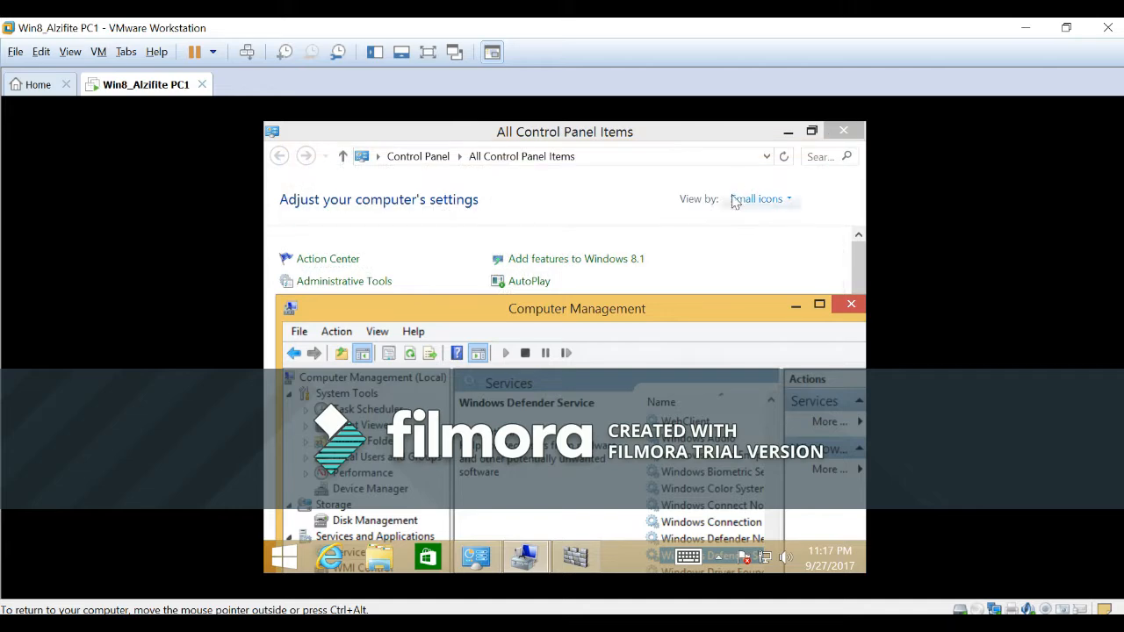
{"action": "left_click", "coordinate": [843, 132]}
Turn off Windows Defender in its Administrator settings, save the change and dismiss the resulting notice.
{"action": "left_click", "coordinate": [549, 205]}
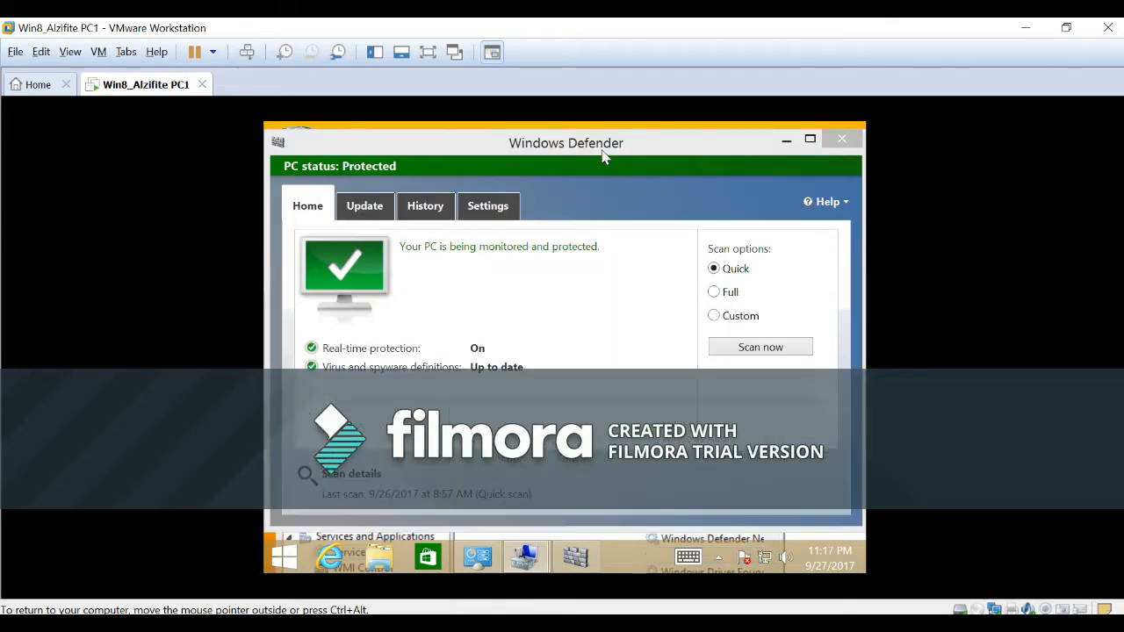
{"action": "left_click", "coordinate": [507, 211]}
{"action": "left_click", "coordinate": [336, 346]}
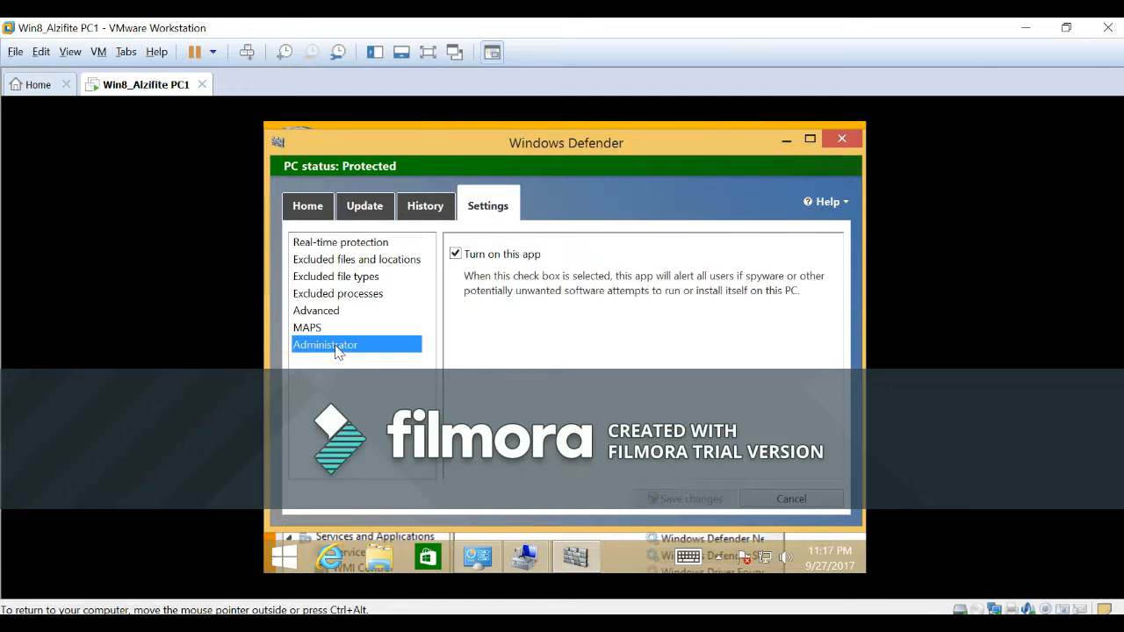
{"action": "left_click", "coordinate": [455, 254]}
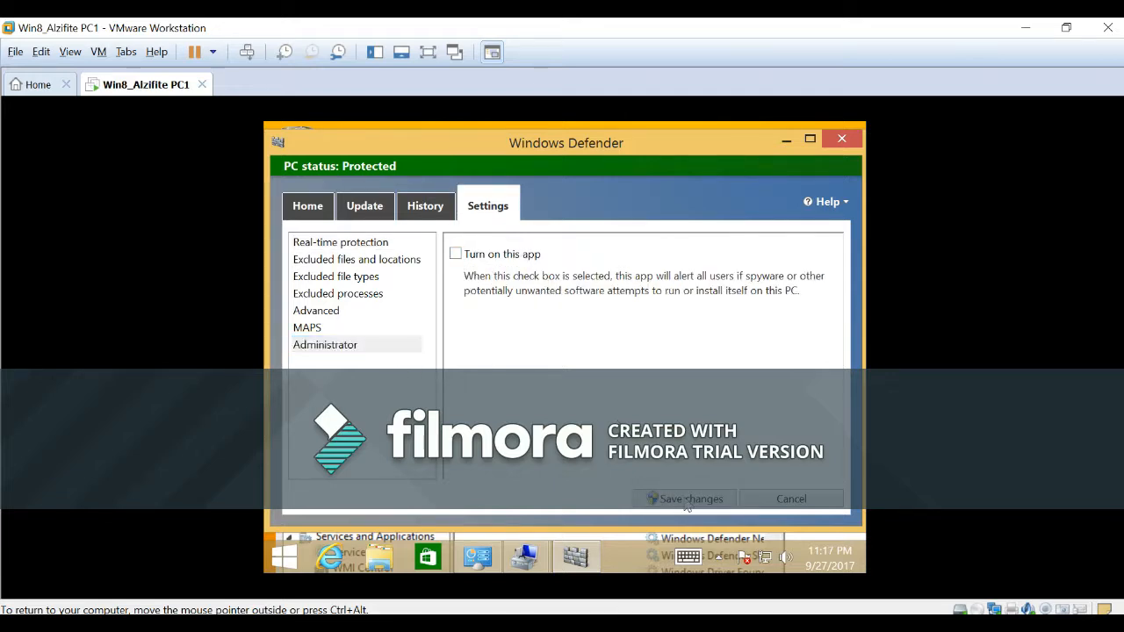
{"action": "left_click", "coordinate": [648, 498]}
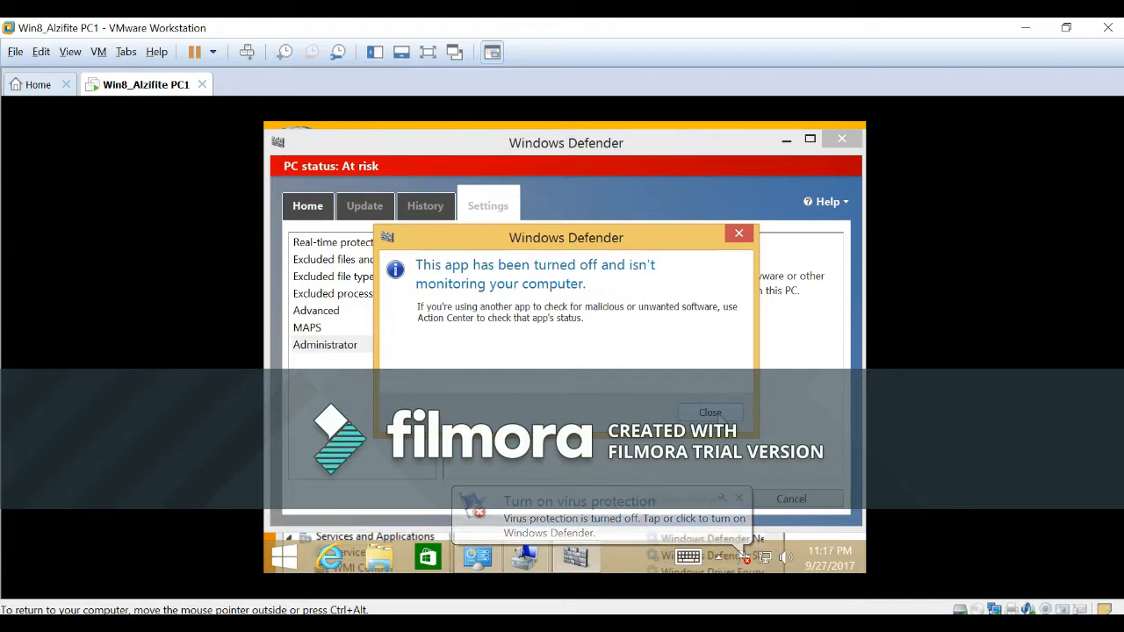
{"action": "left_click", "coordinate": [711, 413]}
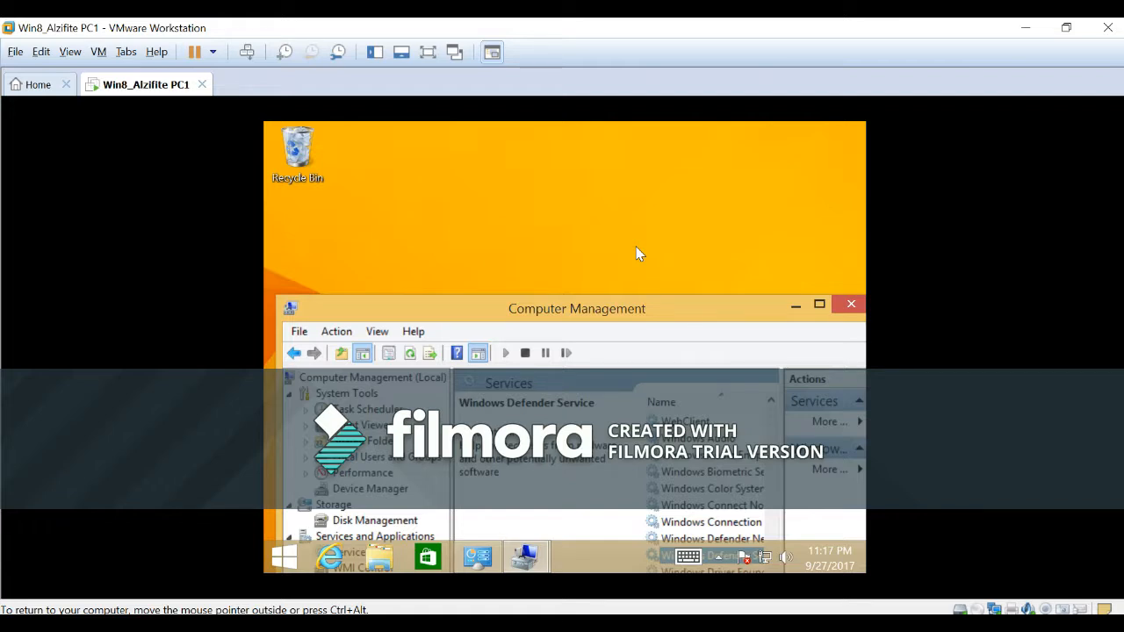
Open Action Center from Control Panel.
{"action": "left_click", "coordinate": [283, 560]}
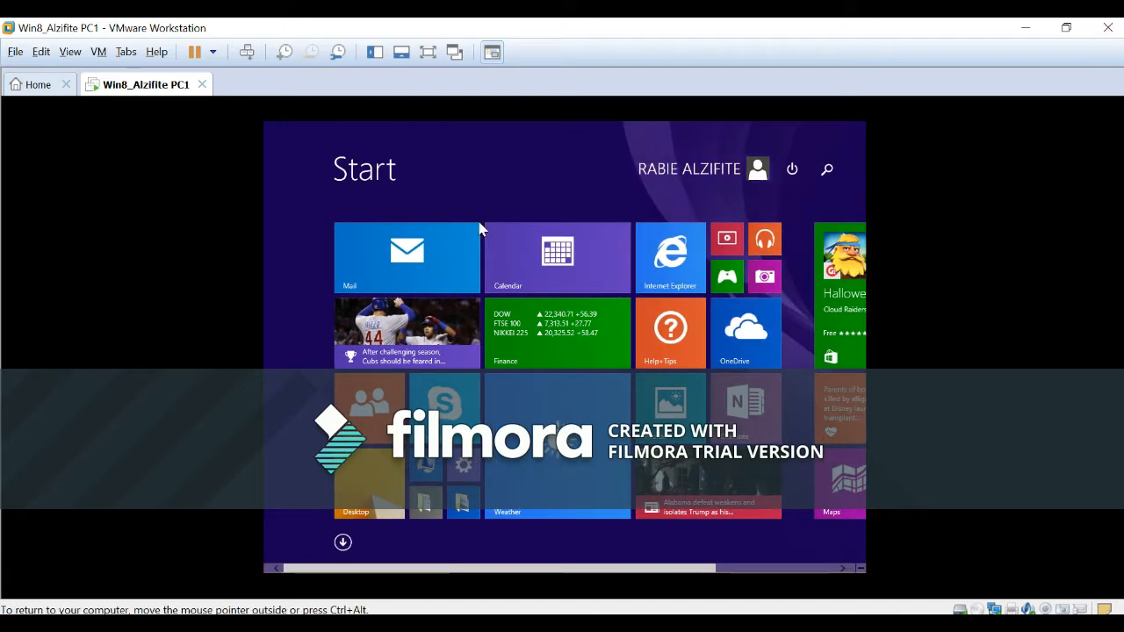
{"action": "left_click", "coordinate": [341, 173]}
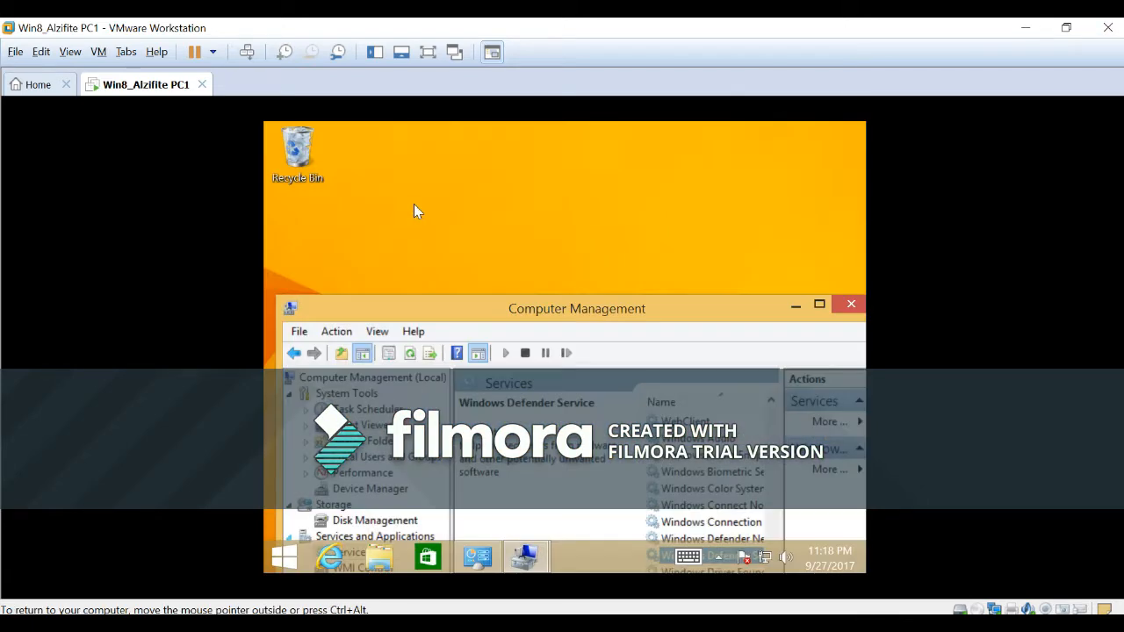
{"action": "right_click", "coordinate": [284, 557]}
{"action": "left_click", "coordinate": [307, 539]}
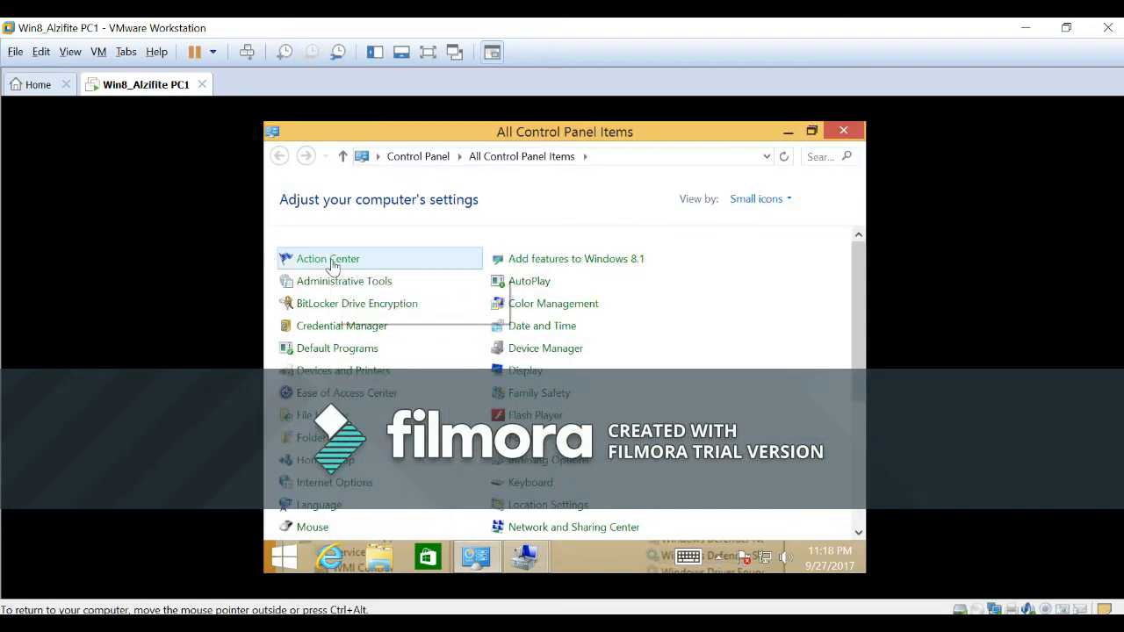
{"action": "left_click", "coordinate": [331, 262]}
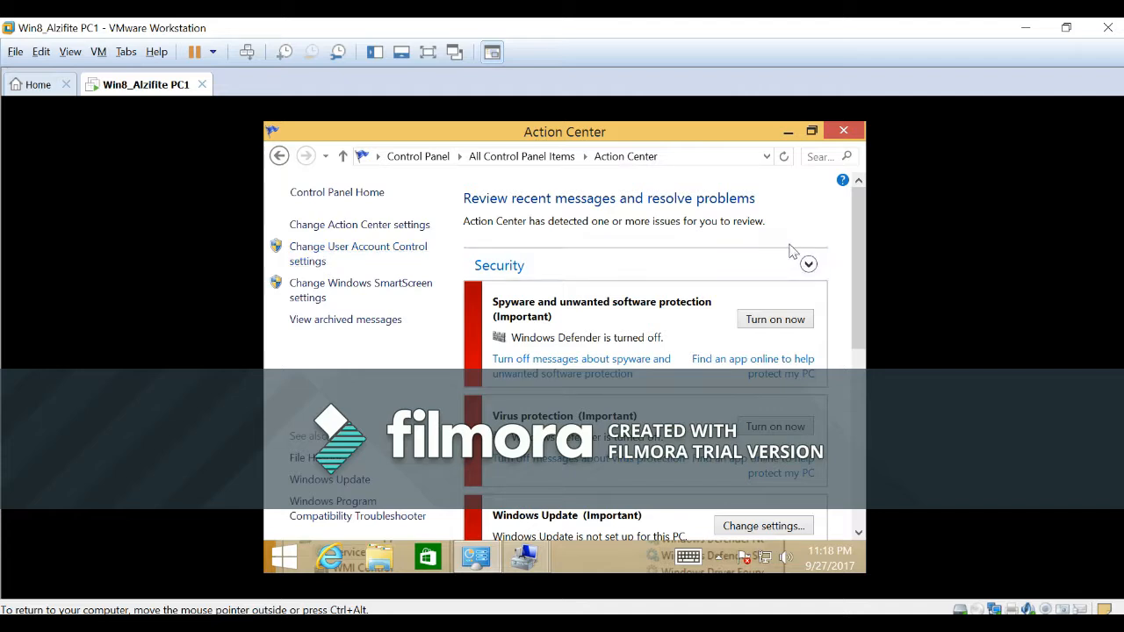
Review the Security messages in Action Center and turn Windows Defender back on from the Virus protection entry.
{"action": "scroll", "coordinate": [850, 289], "scroll_direction": "down", "scroll_amount": 3}
{"action": "scroll", "coordinate": [850, 294], "scroll_direction": "up", "scroll_amount": 1}
{"action": "scroll", "coordinate": [850, 294], "scroll_direction": "down", "scroll_amount": 1}
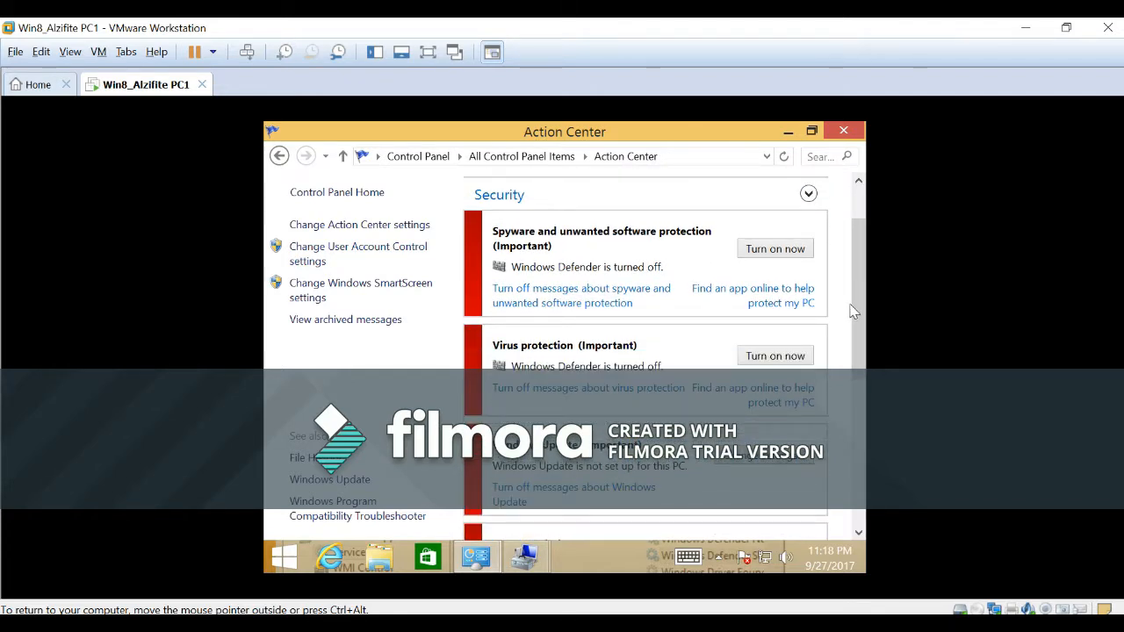
{"action": "scroll", "coordinate": [851, 320], "scroll_direction": "down", "scroll_amount": 1}
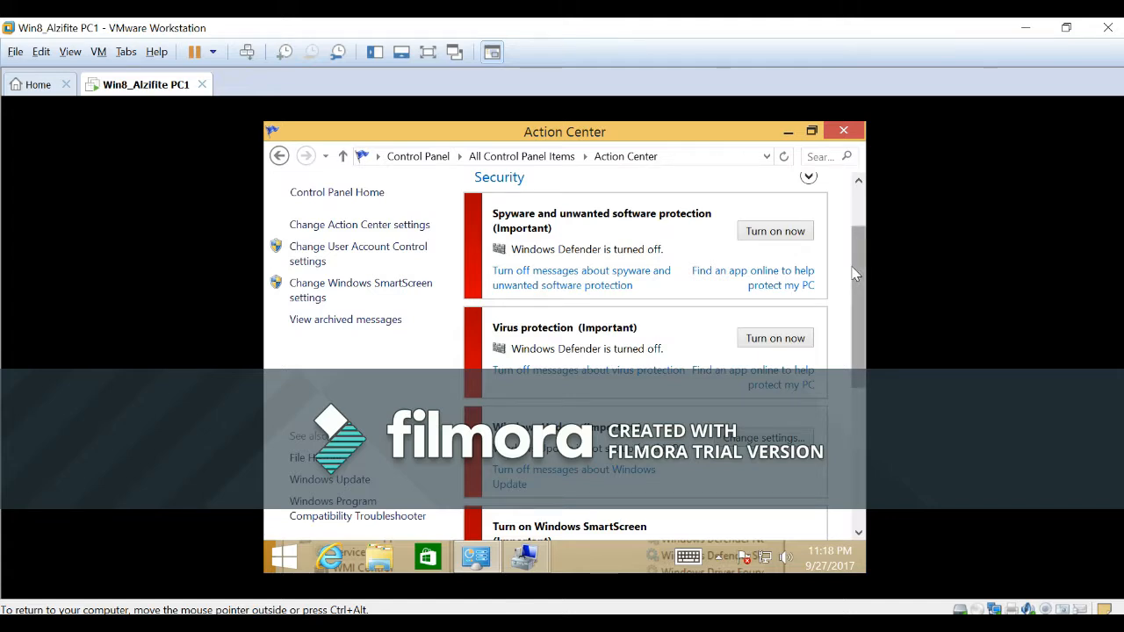
{"action": "scroll", "coordinate": [836, 292], "scroll_direction": "up", "scroll_amount": 3}
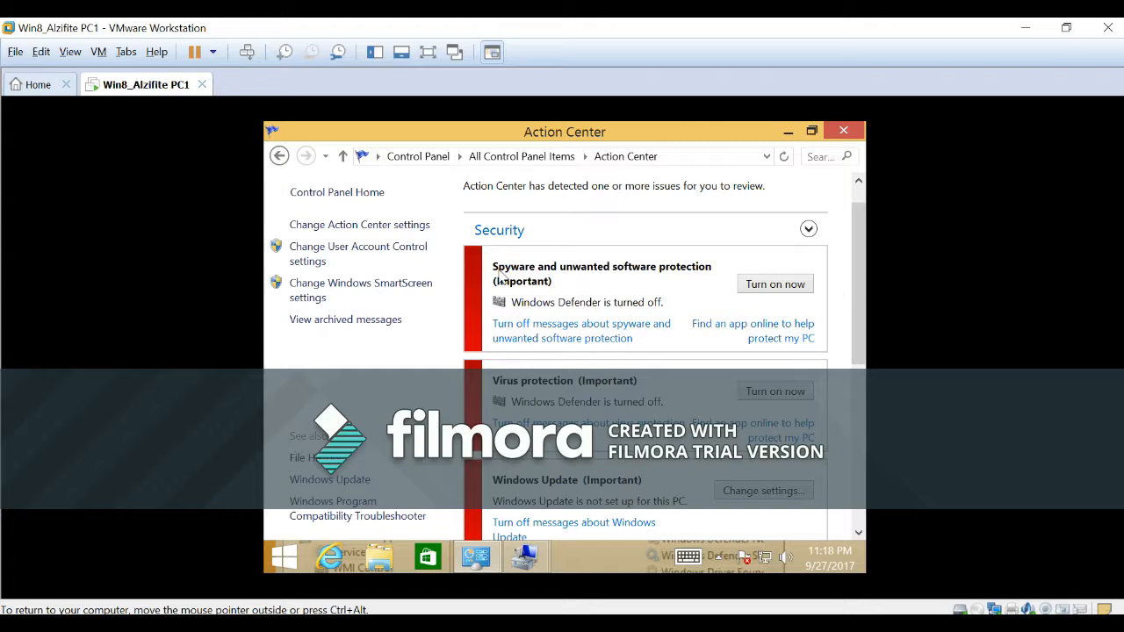
{"action": "scroll", "coordinate": [650, 316], "scroll_direction": "down", "scroll_amount": 2}
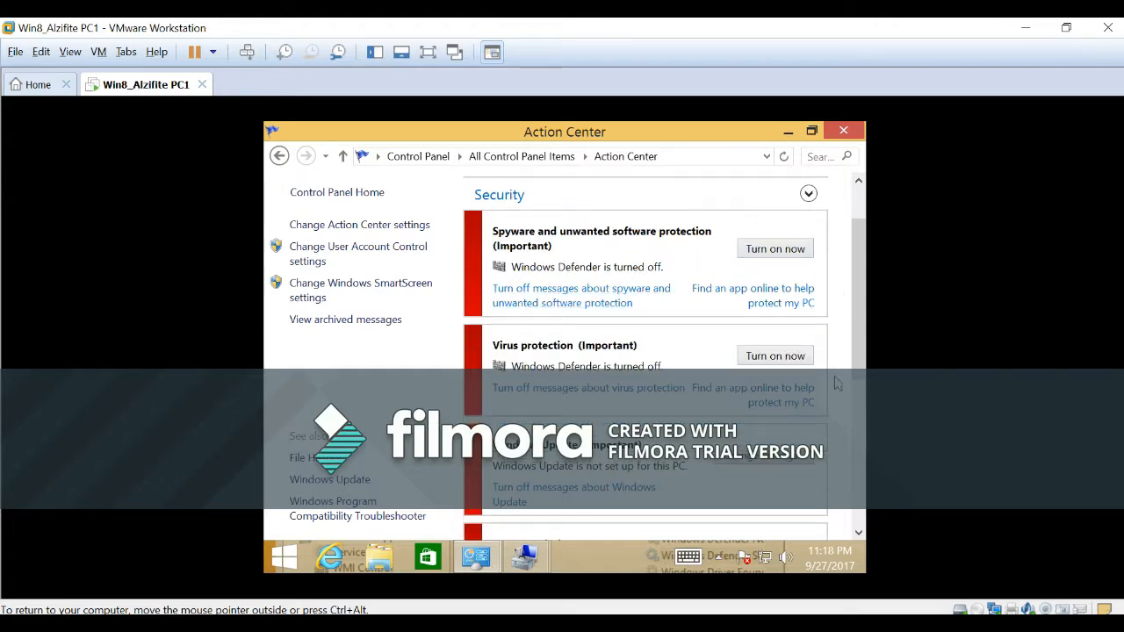
{"action": "left_click", "coordinate": [770, 359]}
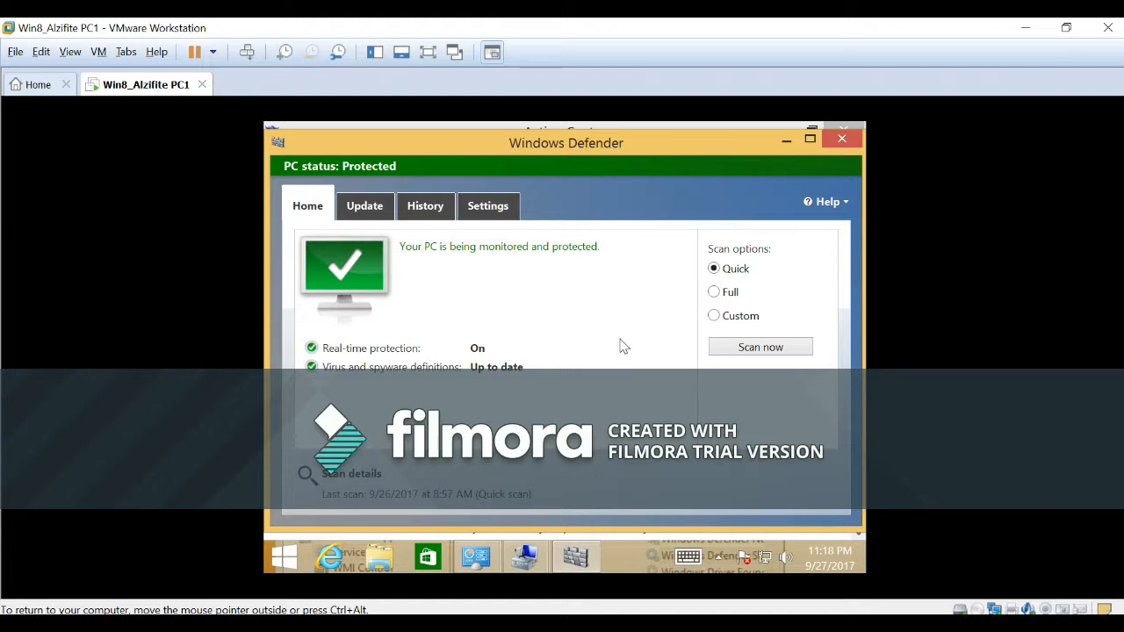
Close the Windows Defender and Action Center windows and move the Computer Management window higher on the desktop.
{"action": "left_click", "coordinate": [842, 139]}
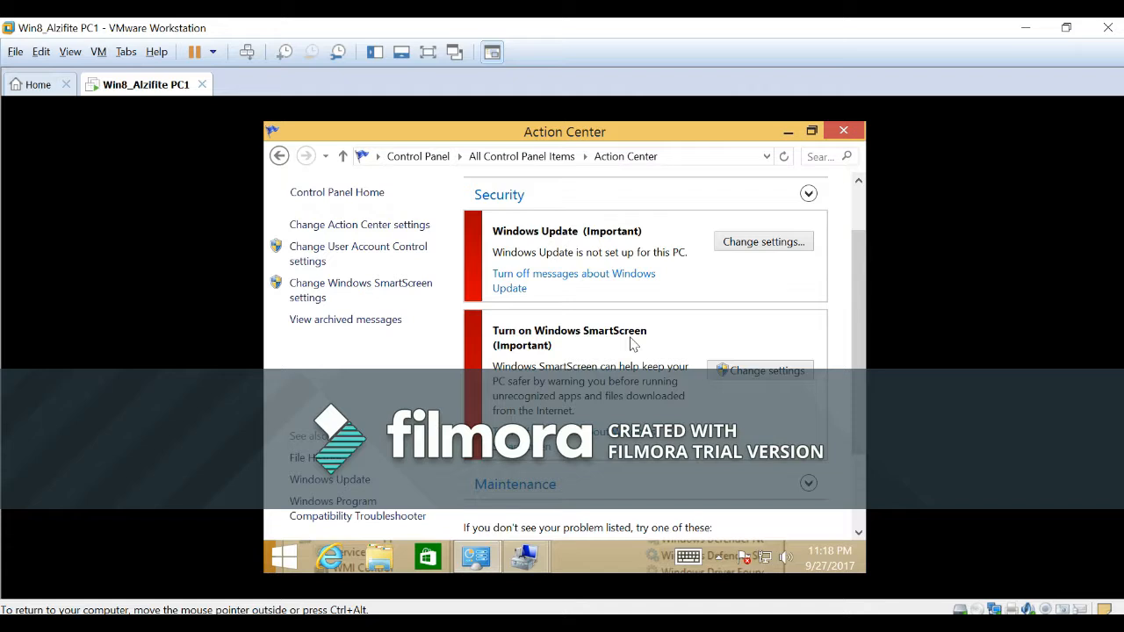
{"action": "left_click", "coordinate": [844, 132]}
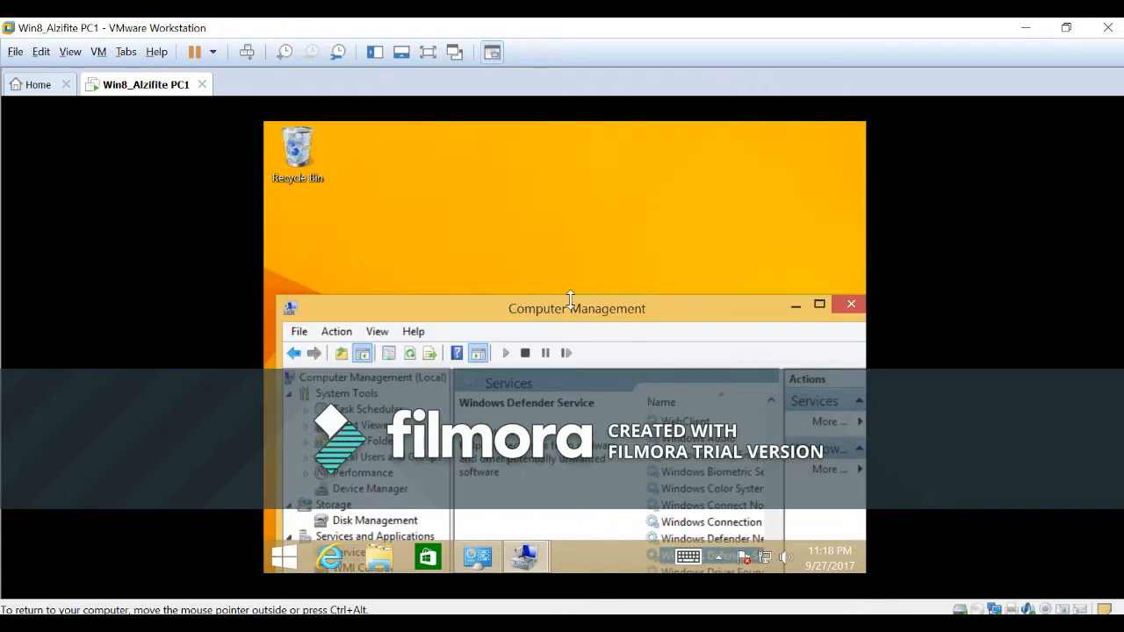
{"action": "left_click_drag", "start_coordinate": [590, 317], "coordinate": [585, 222]}
{"action": "left_click_drag", "start_coordinate": [583, 197], "coordinate": [575, 191]}
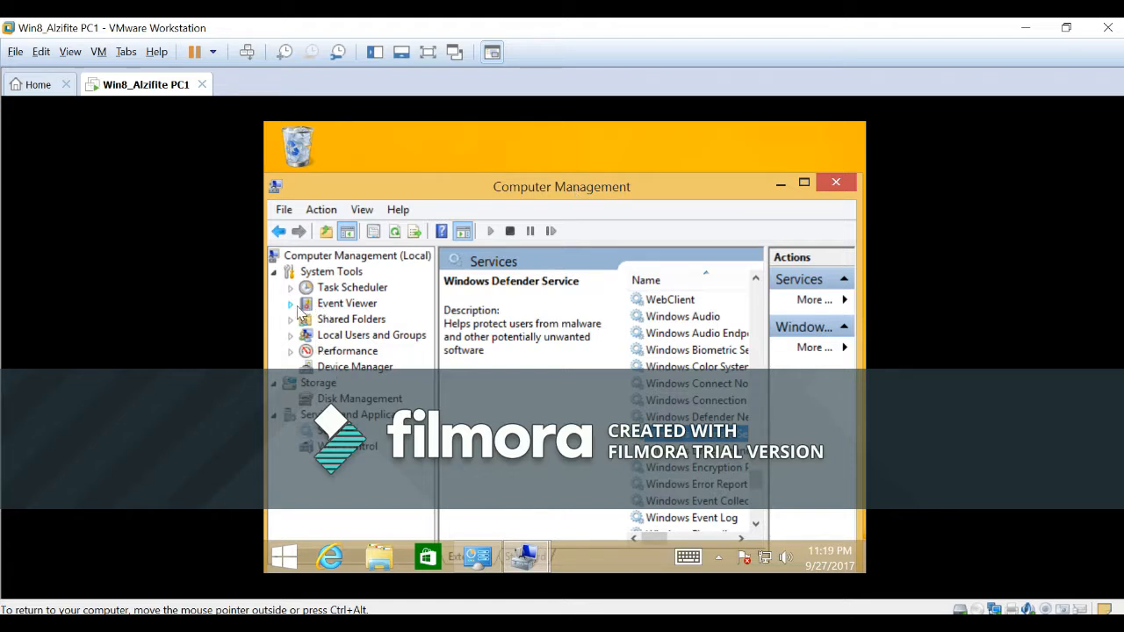
Open the System log under Windows Logs in Event Viewer.
{"action": "left_click", "coordinate": [291, 304]}
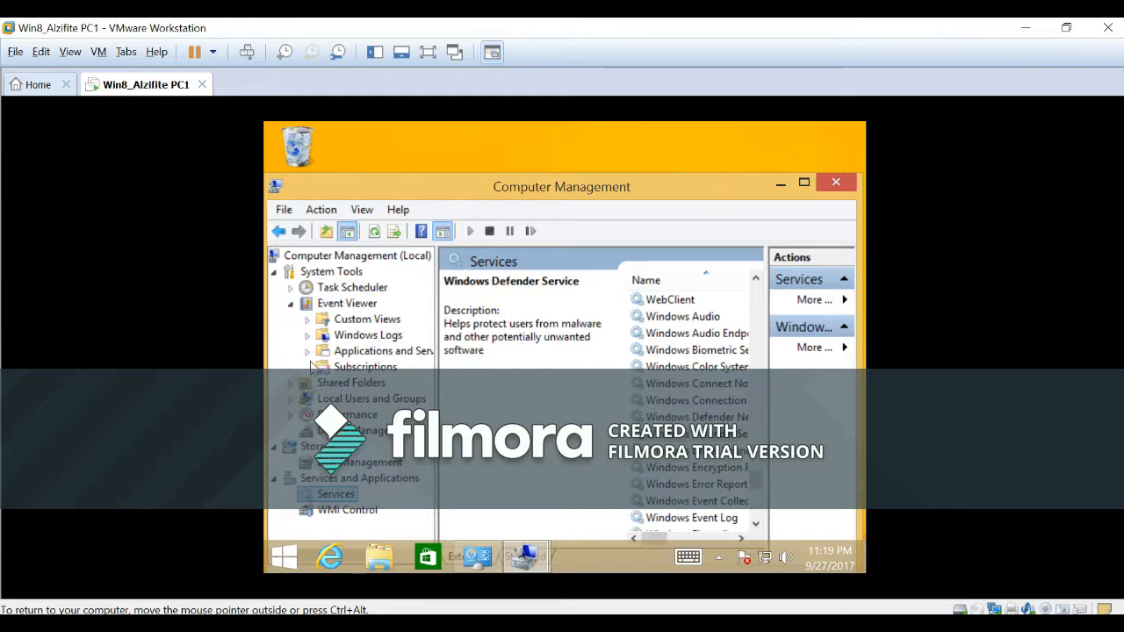
{"action": "left_click", "coordinate": [306, 338]}
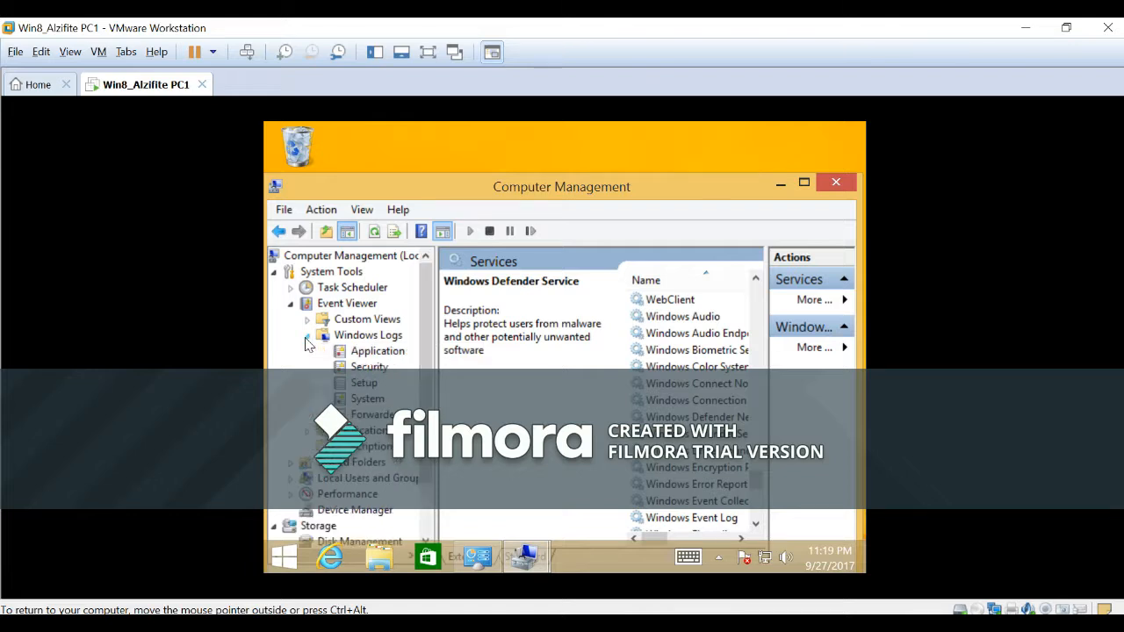
{"action": "left_click", "coordinate": [367, 398]}
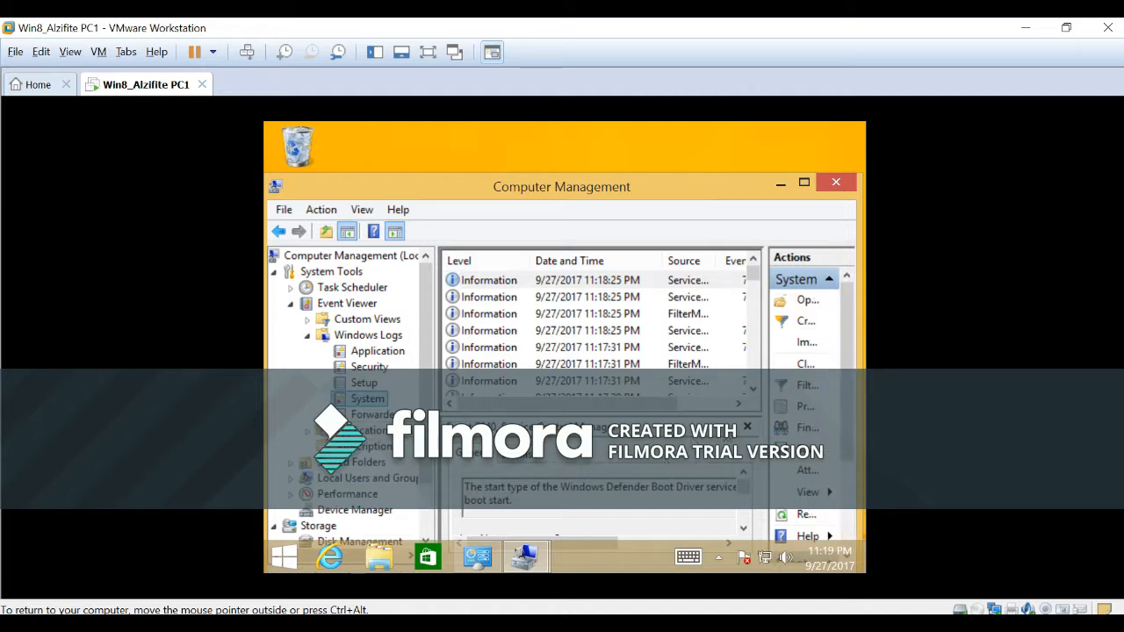
Examine the descriptions of the two newest Service Control Manager events in the System log, then close Computer Management.
{"action": "left_click", "coordinate": [588, 299]}
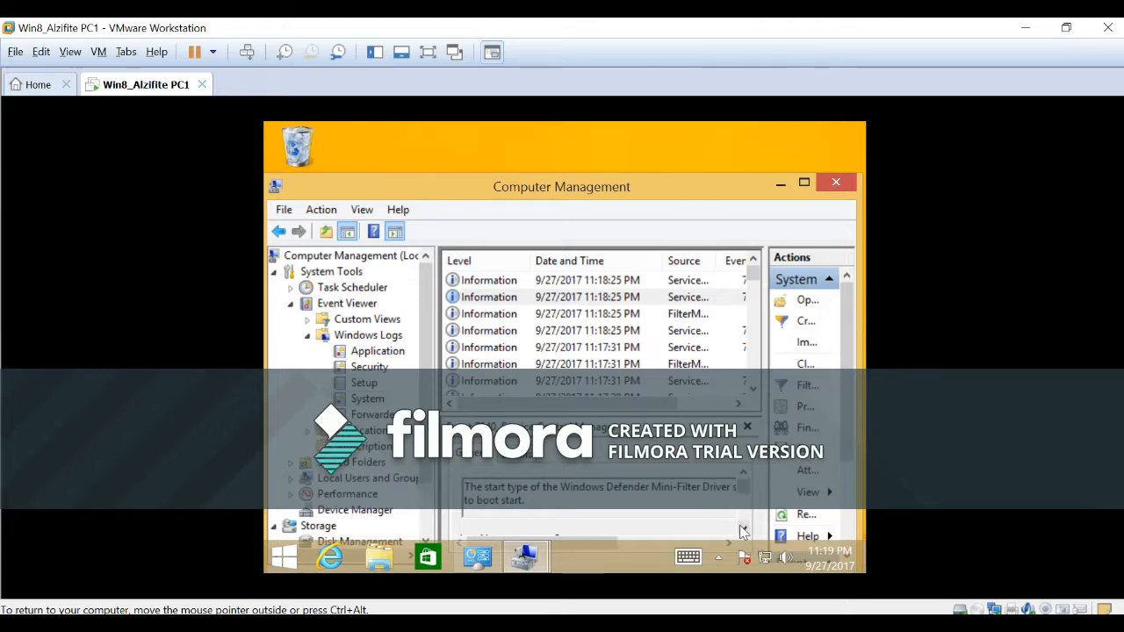
{"action": "left_click_drag", "start_coordinate": [718, 198], "coordinate": [718, 152]}
{"action": "mouse_move", "coordinate": [605, 499]}
{"action": "left_mouse_down"}
{"action": "mouse_move", "coordinate": [720, 505]}
{"action": "mouse_move", "coordinate": [590, 505]}
{"action": "left_mouse_up"}
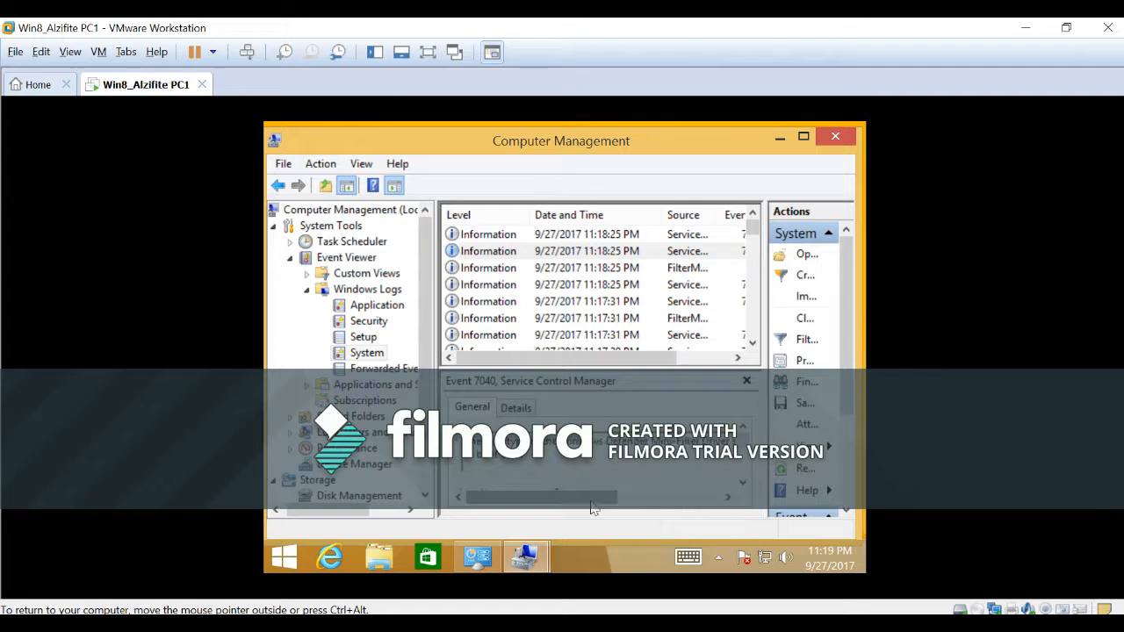
{"action": "left_click", "coordinate": [585, 255]}
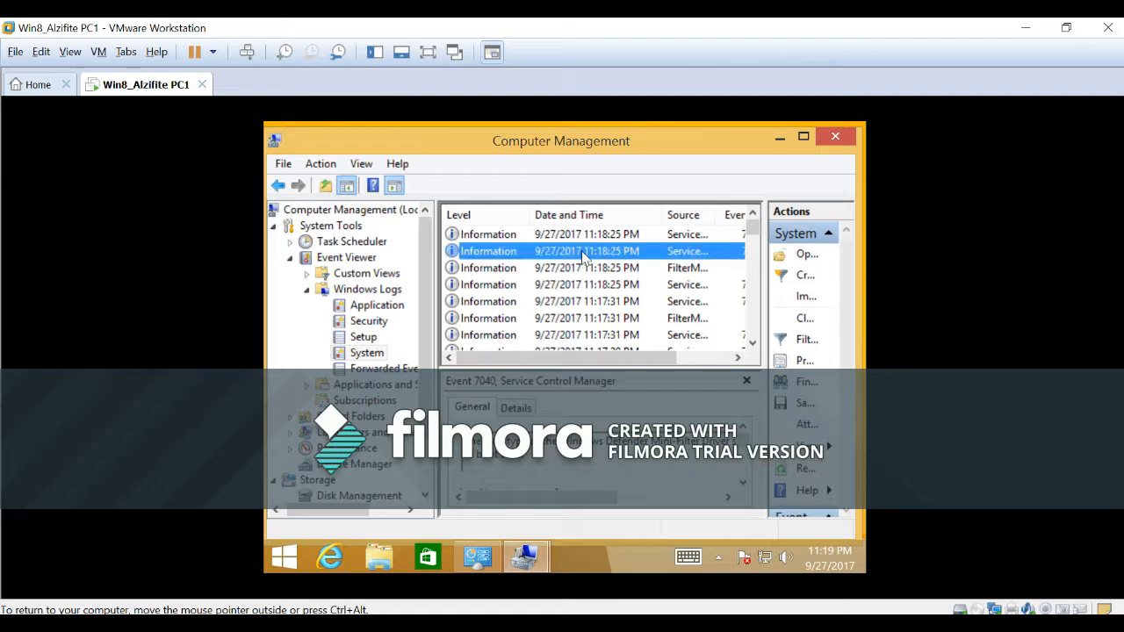
{"action": "key", "text": "Up"}
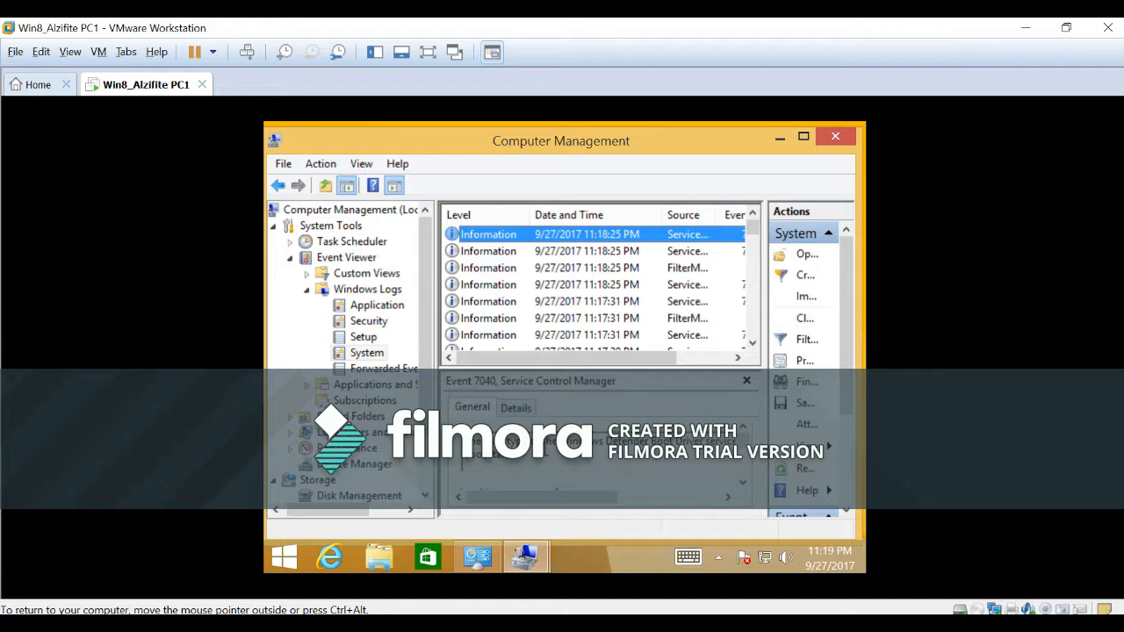
{"action": "mouse_move", "coordinate": [569, 498]}
{"action": "left_mouse_down"}
{"action": "mouse_move", "coordinate": [678, 508]}
{"action": "mouse_move", "coordinate": [575, 510]}
{"action": "left_mouse_up"}
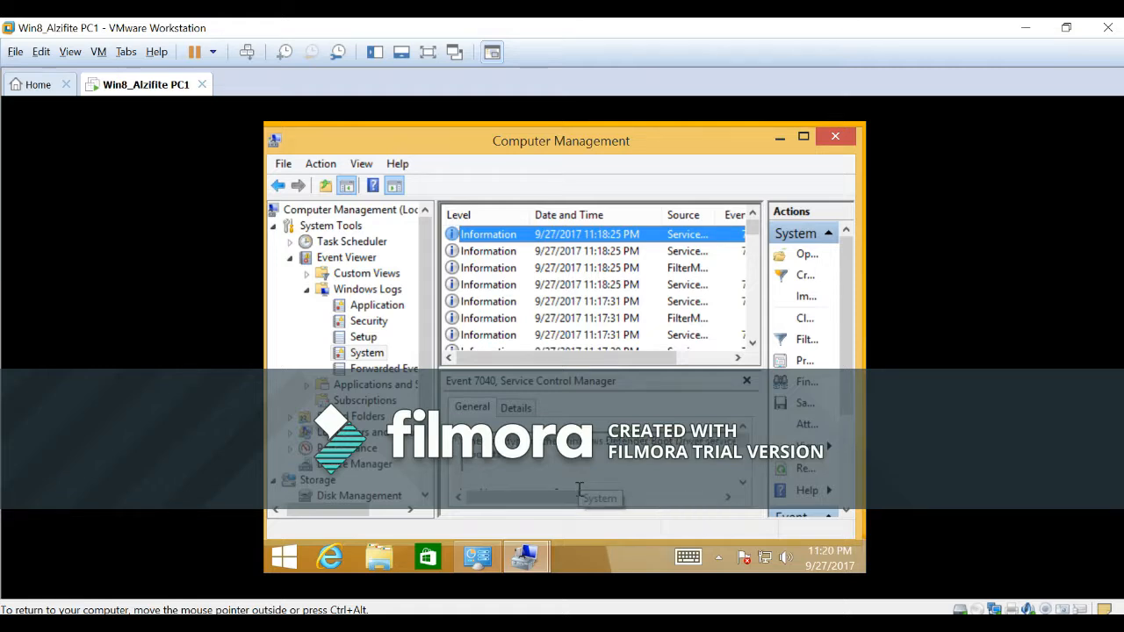
{"action": "left_click", "coordinate": [592, 252]}
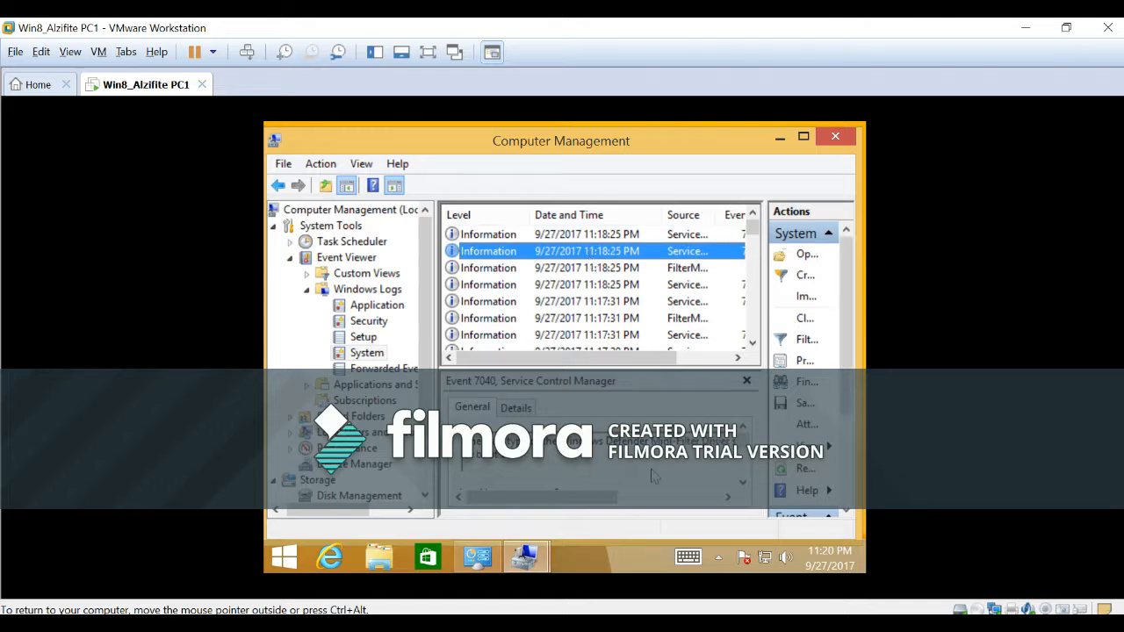
{"action": "left_click", "coordinate": [569, 235]}
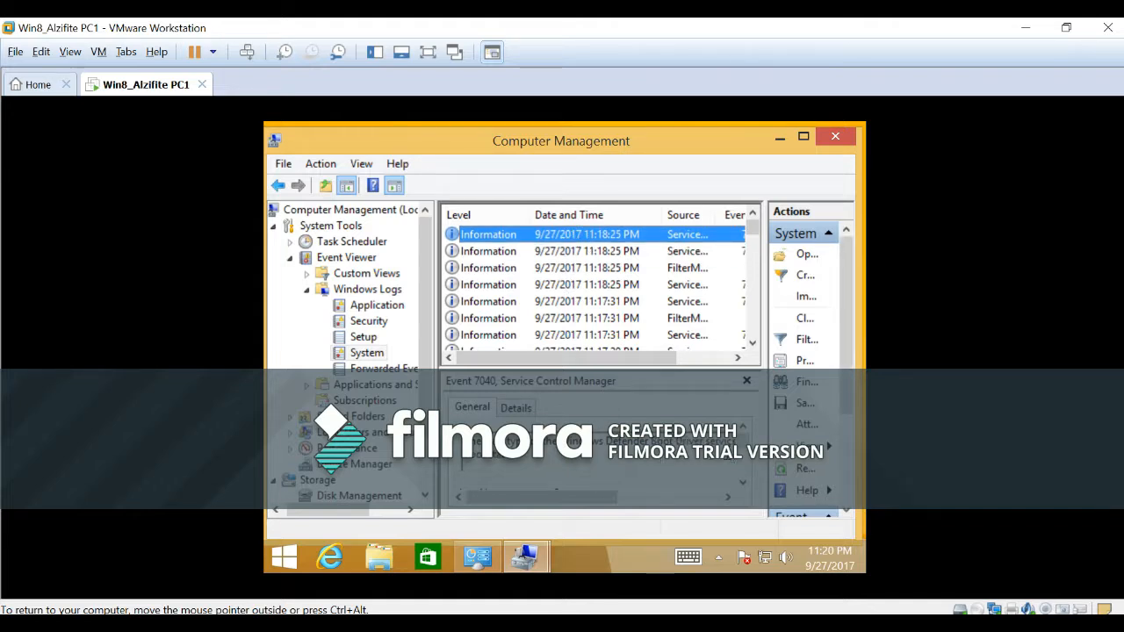
{"action": "mouse_move", "coordinate": [573, 498]}
{"action": "left_mouse_down"}
{"action": "mouse_move", "coordinate": [636, 499]}
{"action": "mouse_move", "coordinate": [560, 495]}
{"action": "left_mouse_up"}
{"action": "left_click", "coordinate": [835, 137]}
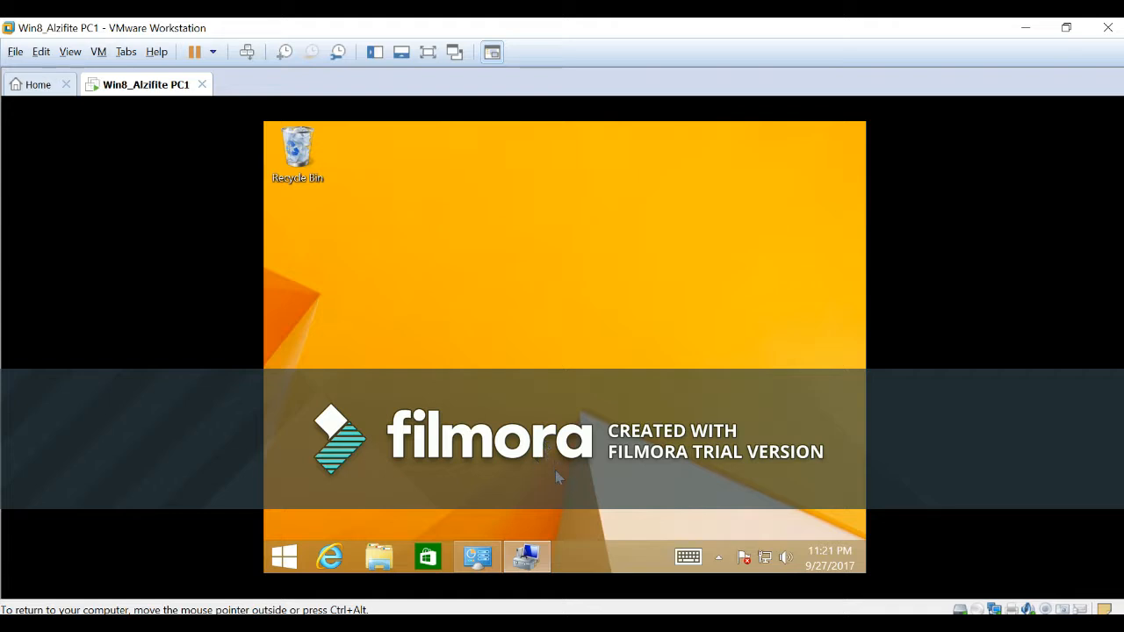
Search the Start screen for "windows" and open Windows Defender to check its protection status.
{"action": "left_click", "coordinate": [291, 562]}
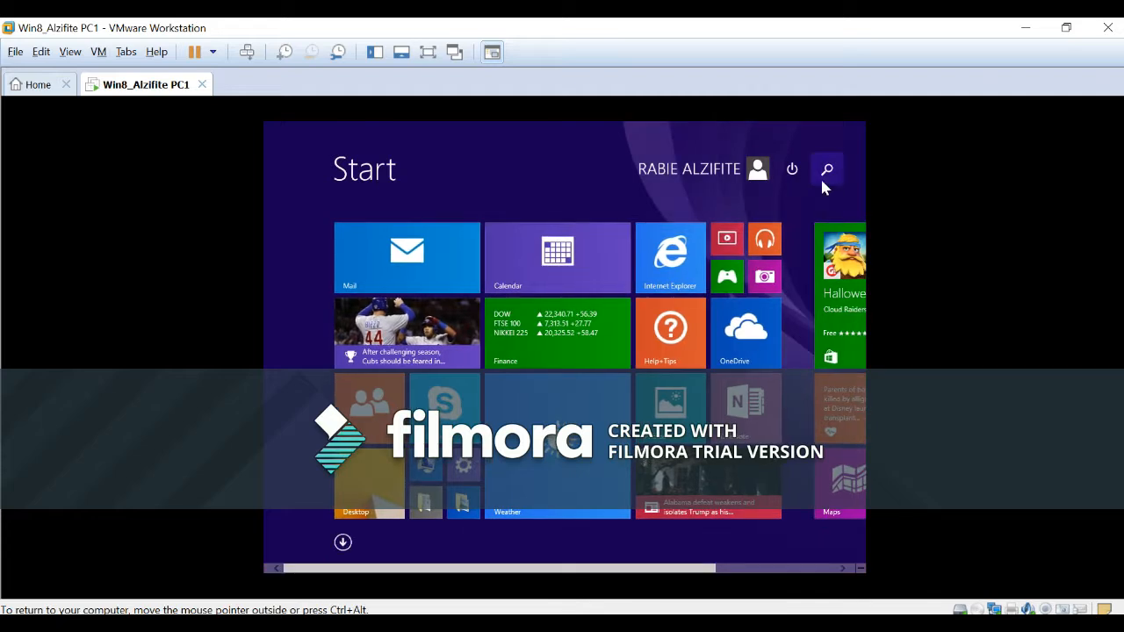
{"action": "left_click", "coordinate": [827, 169]}
{"action": "type", "text": "windw"}
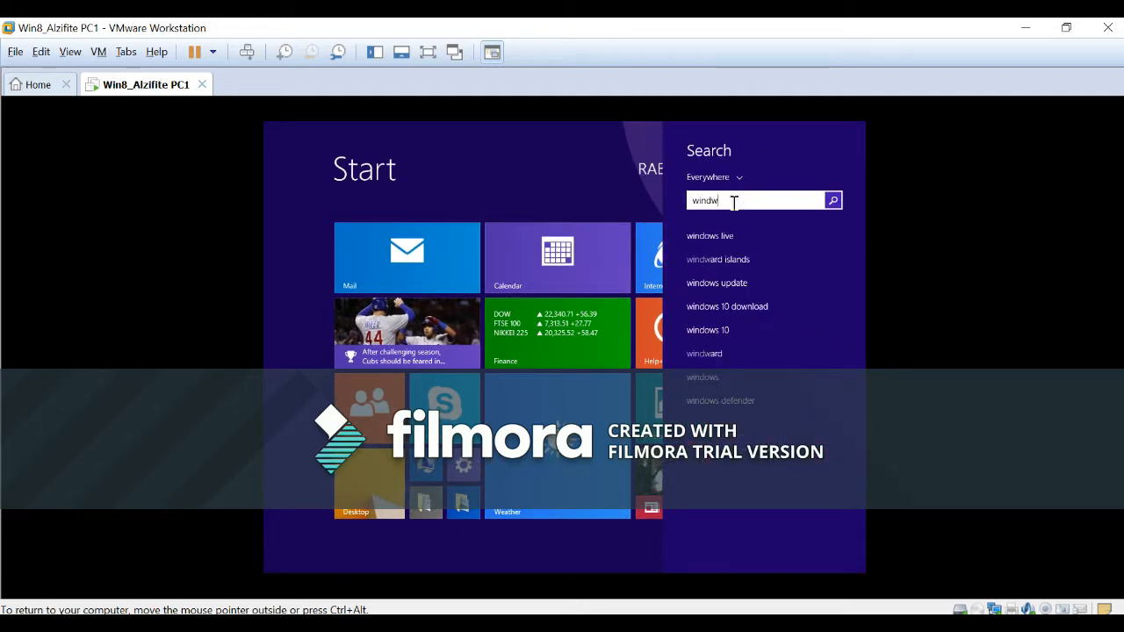
{"action": "key", "text": "BackSpace"}
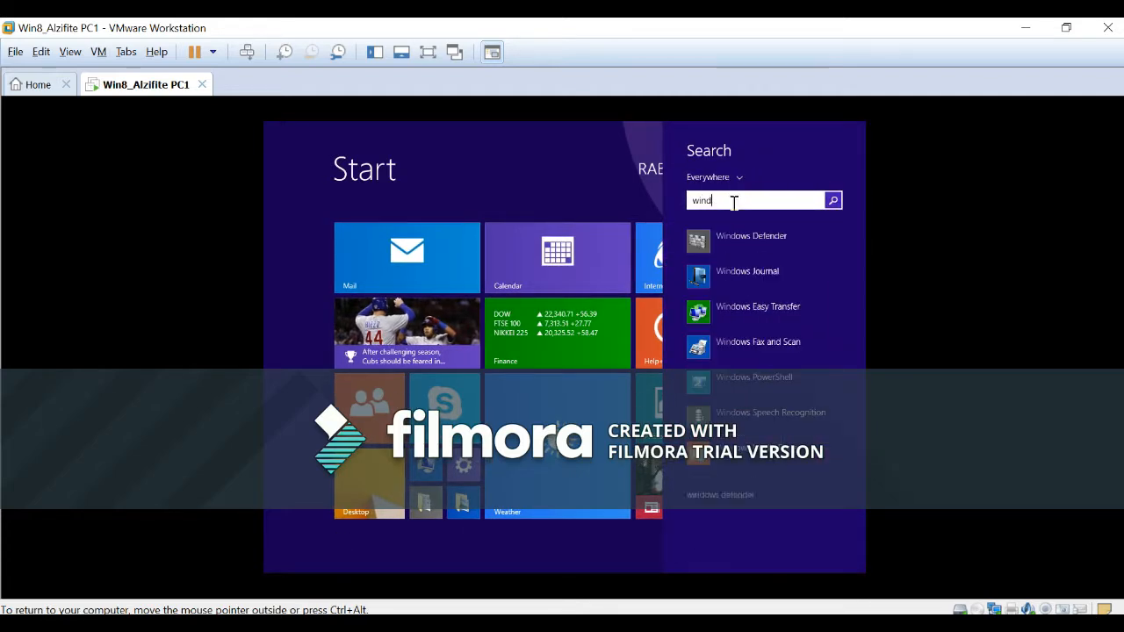
{"action": "type", "text": "ows defender"}
{"action": "key", "text": "Return"}
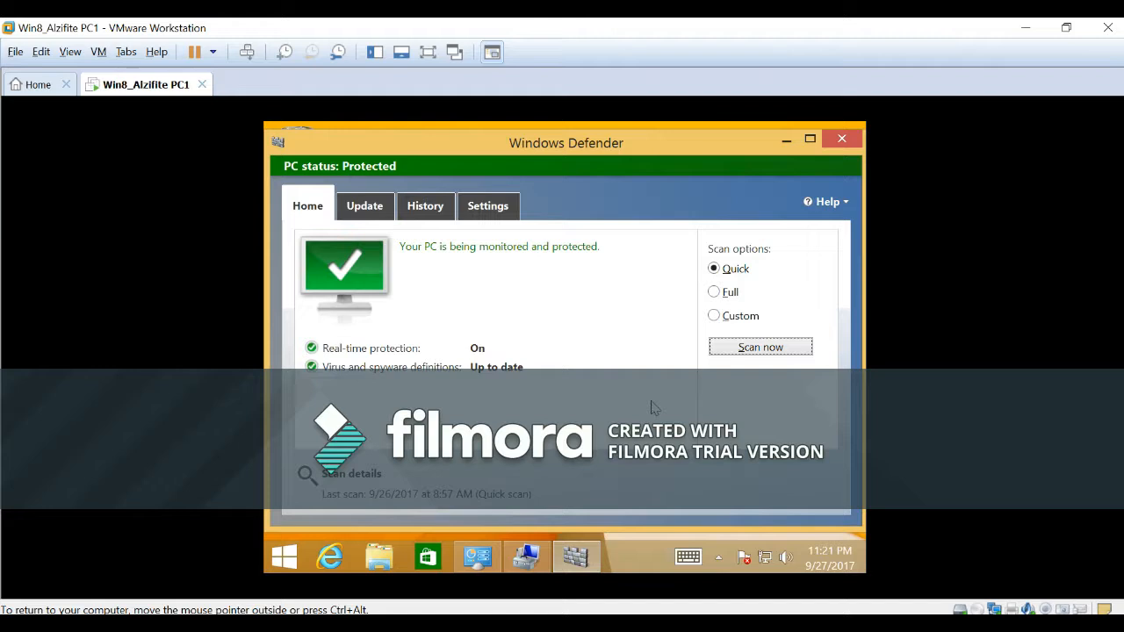
Open Computer Management from Administrative Tools in Control Panel.
{"action": "right_click", "coordinate": [286, 557]}
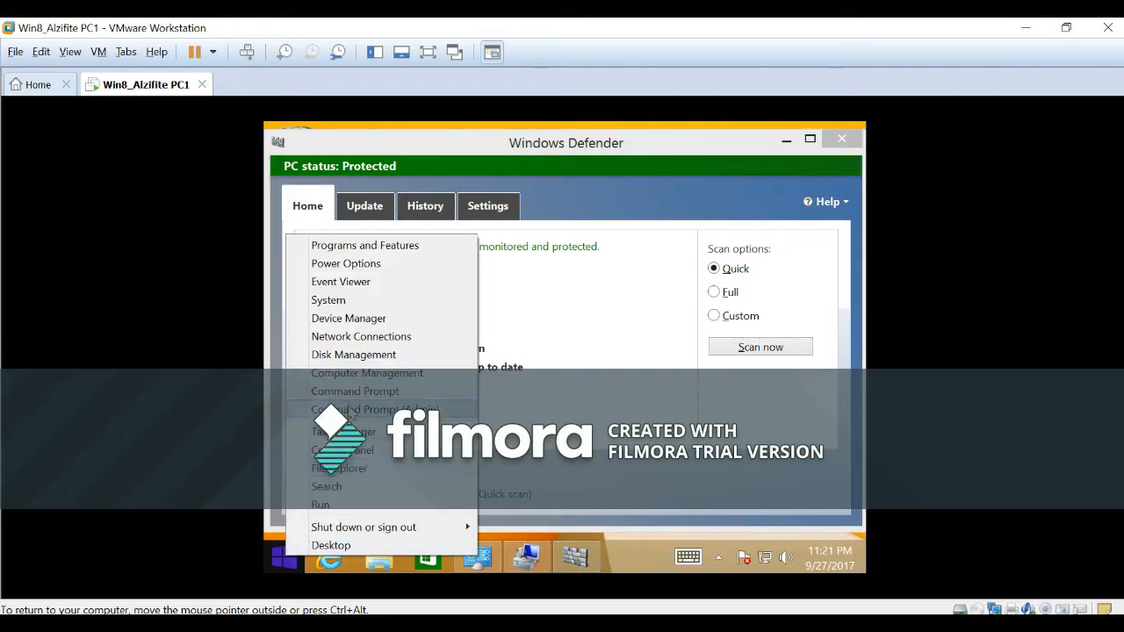
{"action": "left_click", "coordinate": [347, 450]}
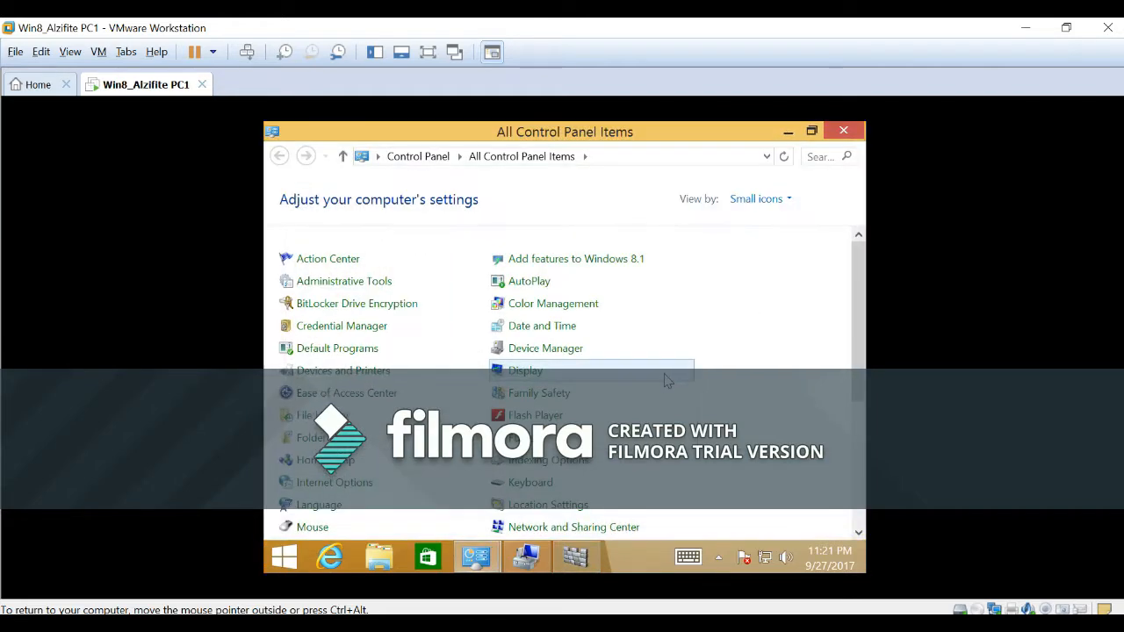
{"action": "left_click", "coordinate": [345, 281]}
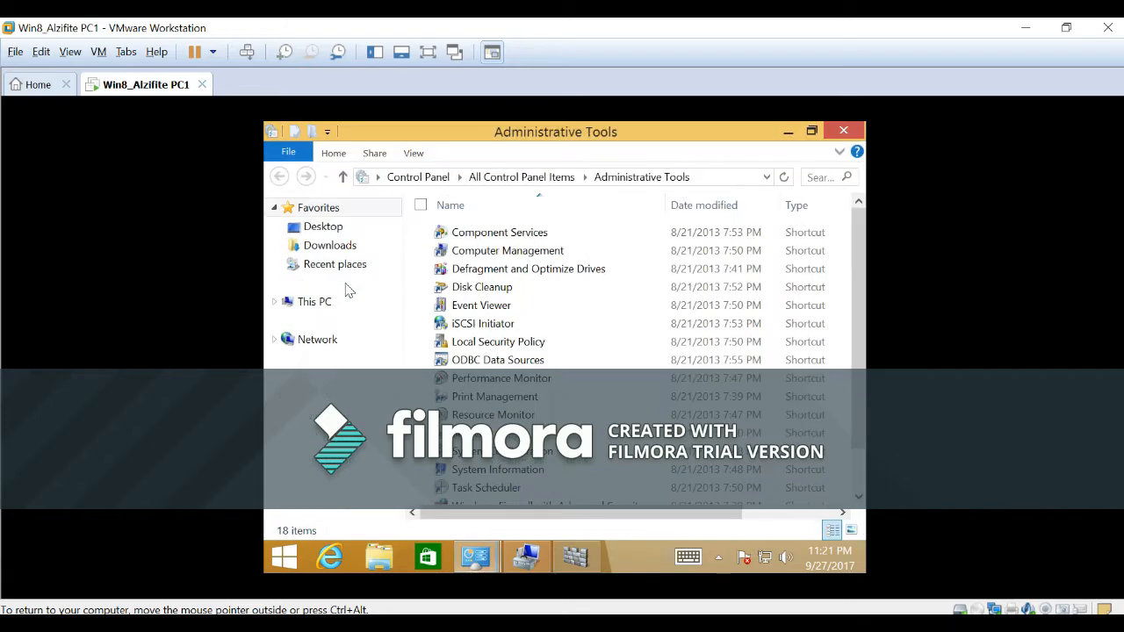
{"action": "left_click", "coordinate": [485, 255]}
{"action": "double_click", "coordinate": [485, 253]}
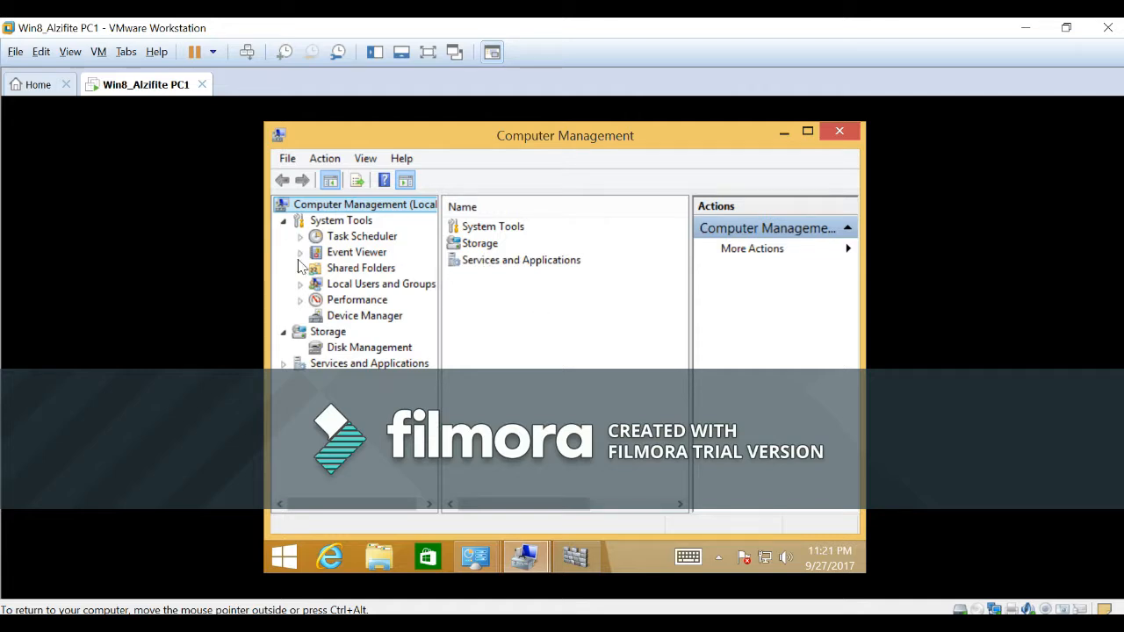
Show the Services list under Services and Applications and widen its pane.
{"action": "left_click", "coordinate": [285, 365]}
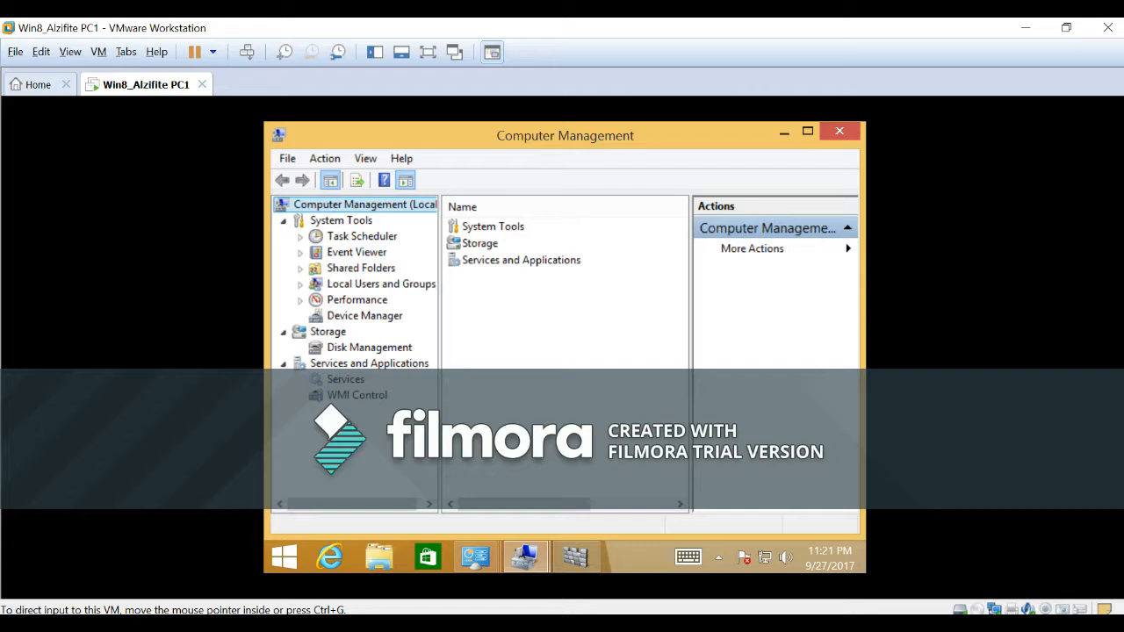
{"action": "left_click", "coordinate": [347, 380]}
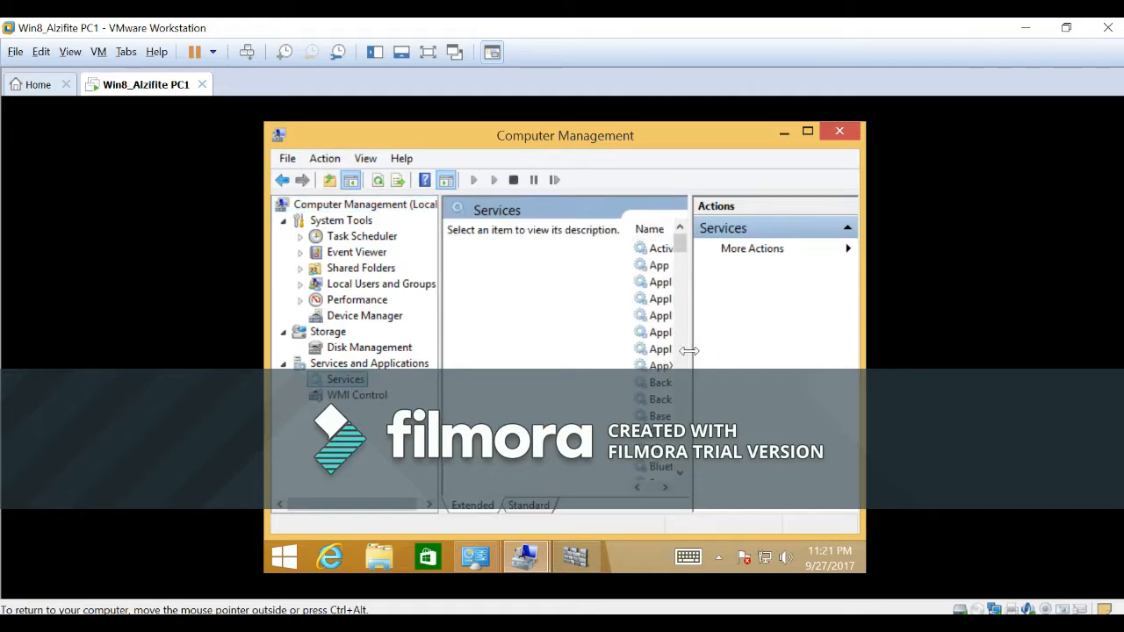
{"action": "left_click_drag", "start_coordinate": [689, 350], "coordinate": [772, 351]}
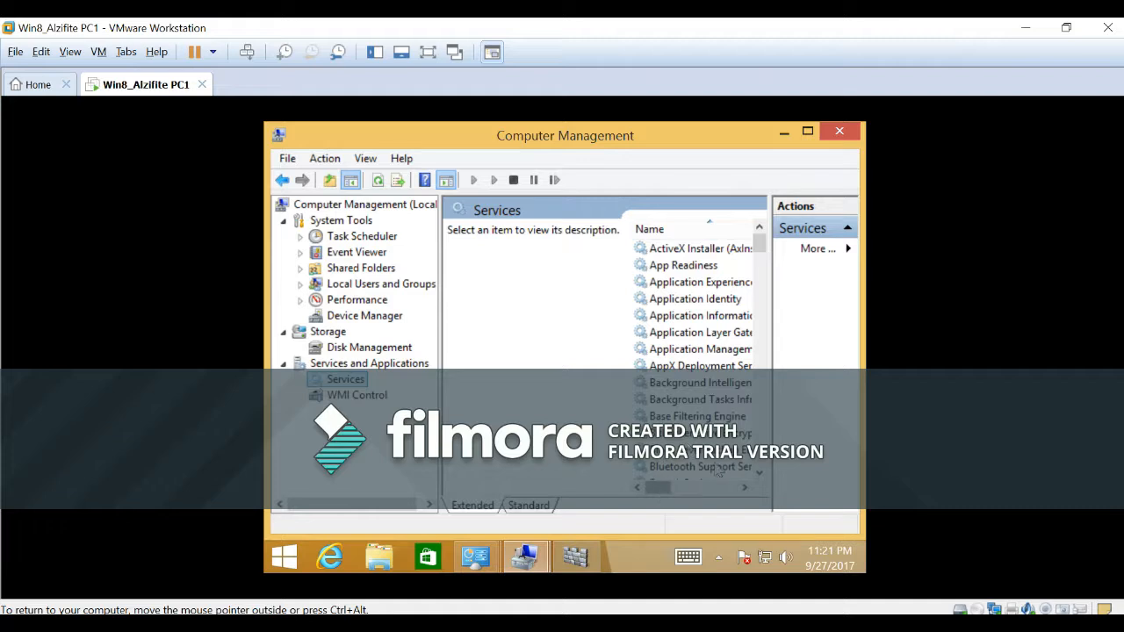
Stop the Base Filtering Engine service.
{"action": "left_click", "coordinate": [685, 418]}
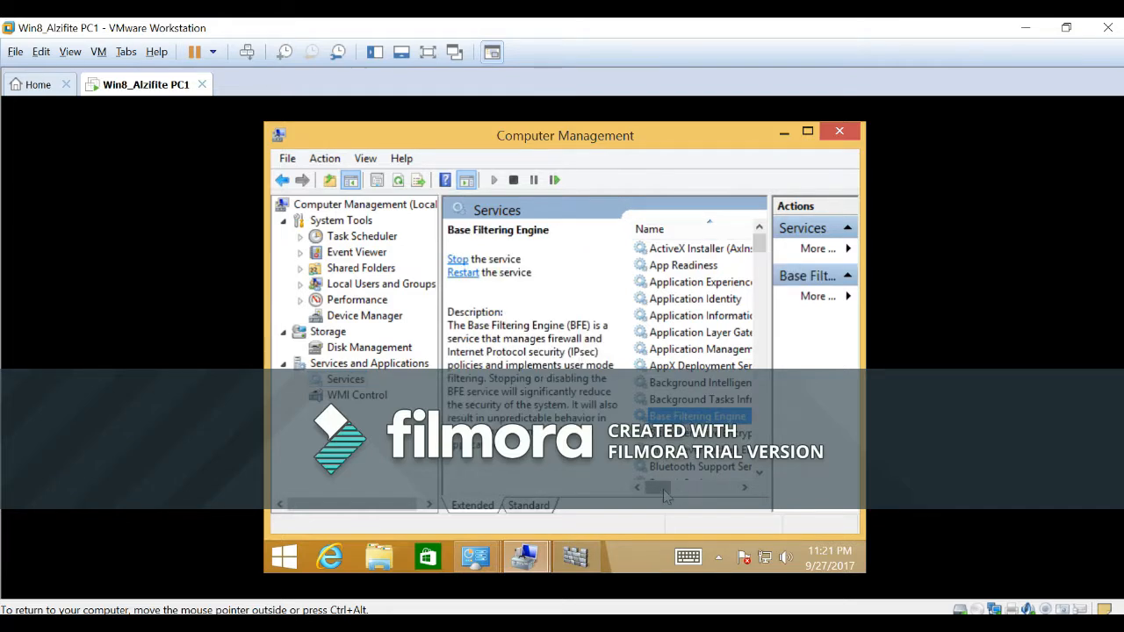
{"action": "mouse_move", "coordinate": [662, 488]}
{"action": "left_mouse_down"}
{"action": "mouse_move", "coordinate": [700, 494]}
{"action": "mouse_move", "coordinate": [663, 492]}
{"action": "left_mouse_up"}
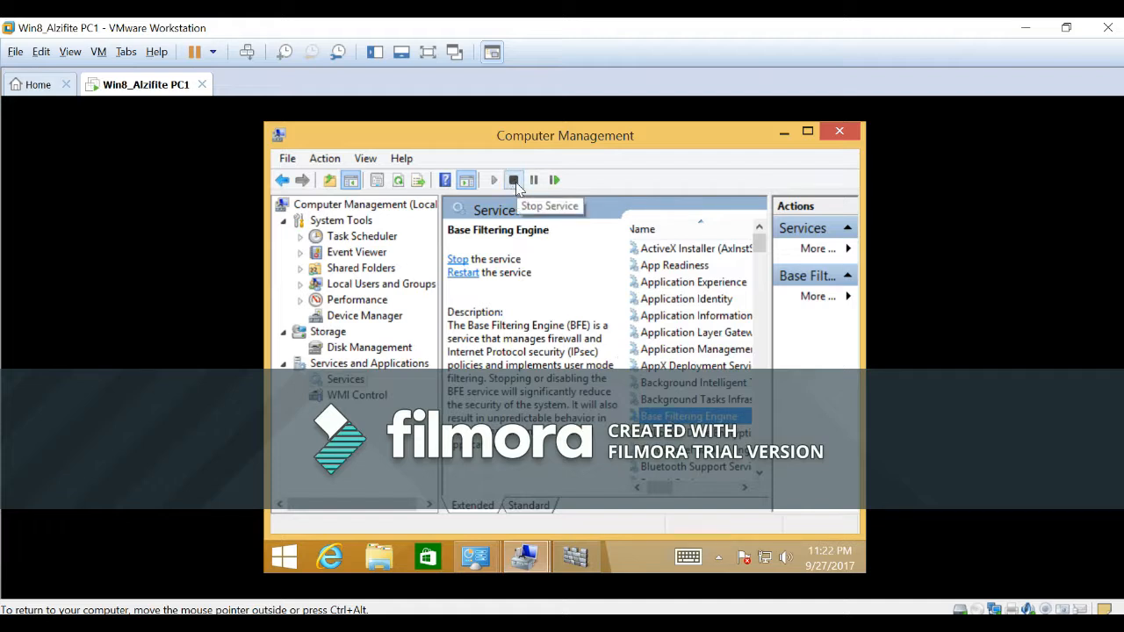
{"action": "right_click", "coordinate": [681, 416]}
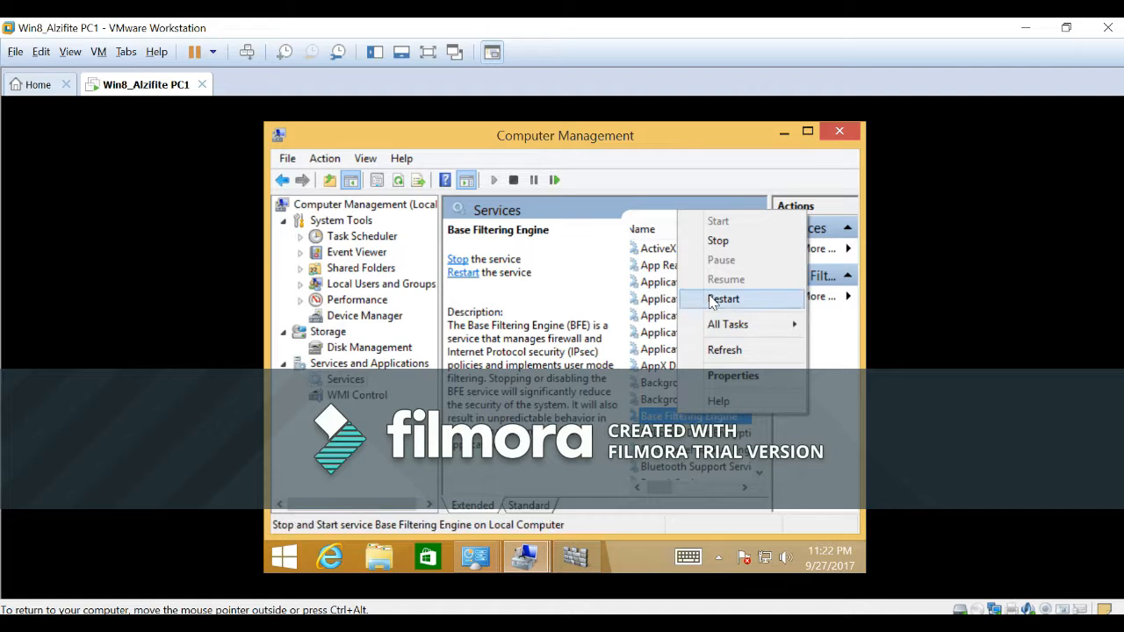
{"action": "left_click", "coordinate": [718, 242]}
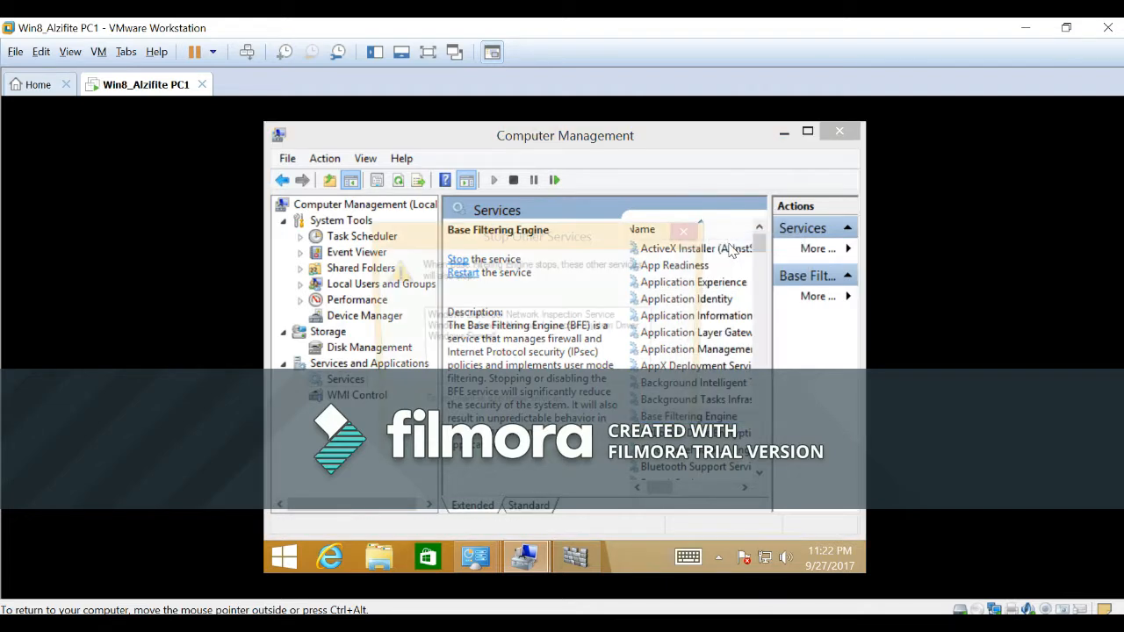
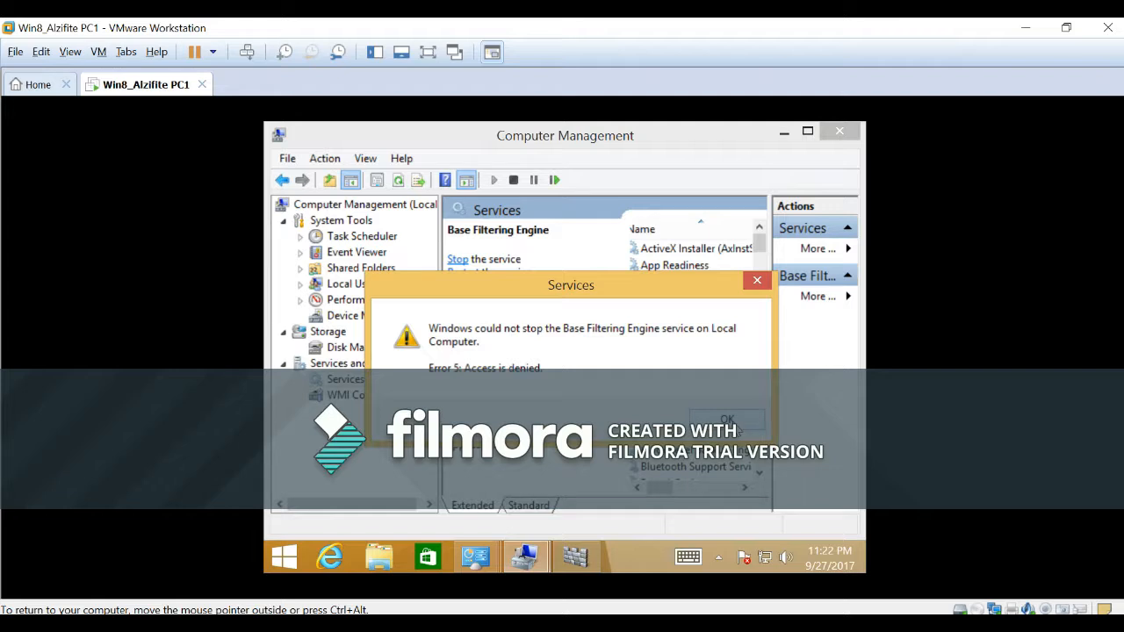
Dismiss the service error, switch to Windows Defender, and save its Administrator setting with "Turn on this app" disabled.
{"action": "left_click", "coordinate": [728, 420]}
{"action": "left_click", "coordinate": [575, 557]}
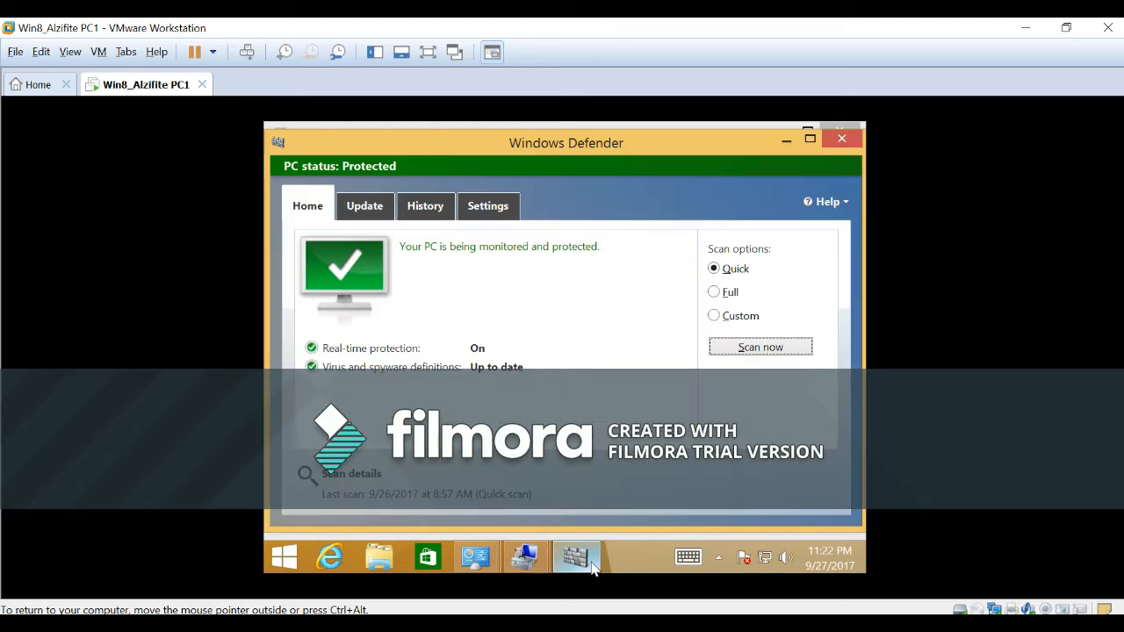
{"action": "left_click", "coordinate": [481, 208]}
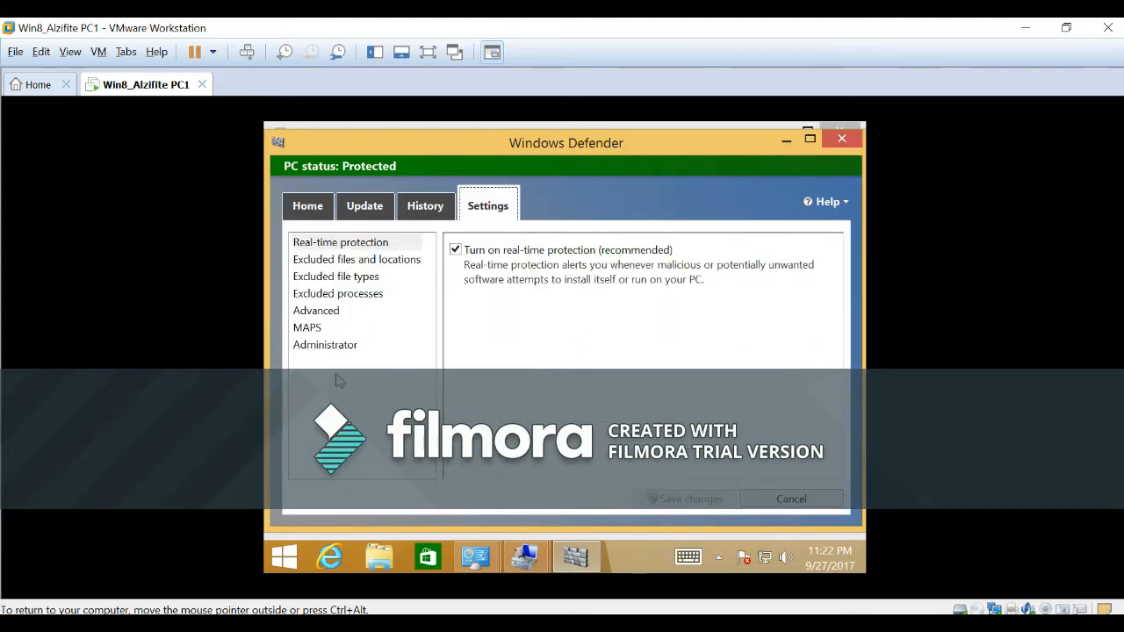
{"action": "left_click", "coordinate": [327, 346]}
{"action": "left_click", "coordinate": [455, 254]}
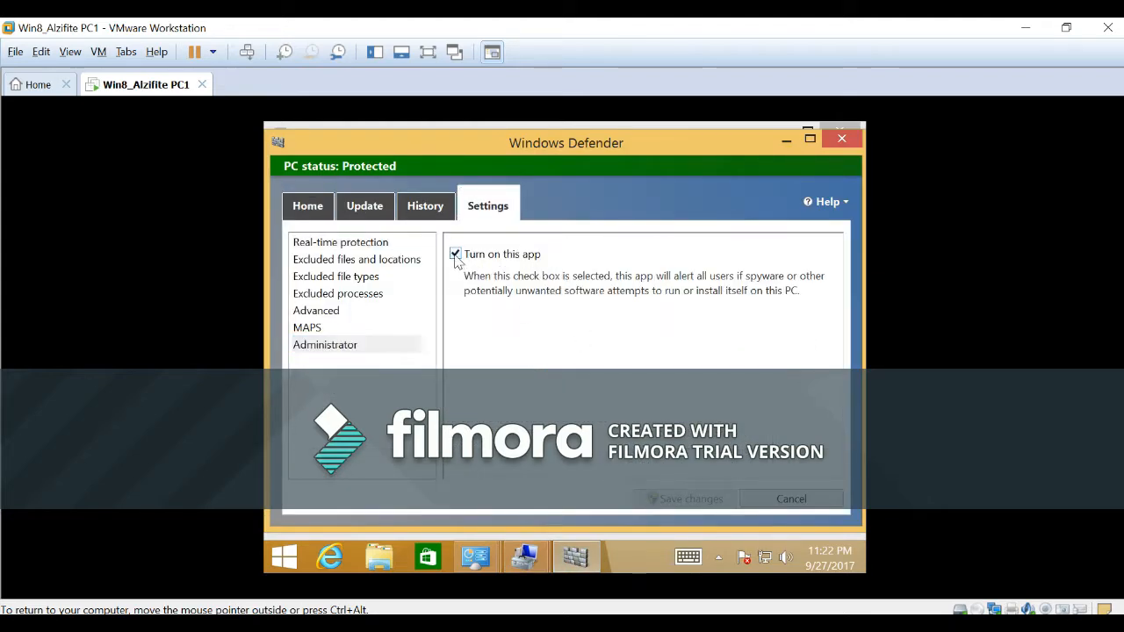
{"action": "left_click", "coordinate": [698, 508]}
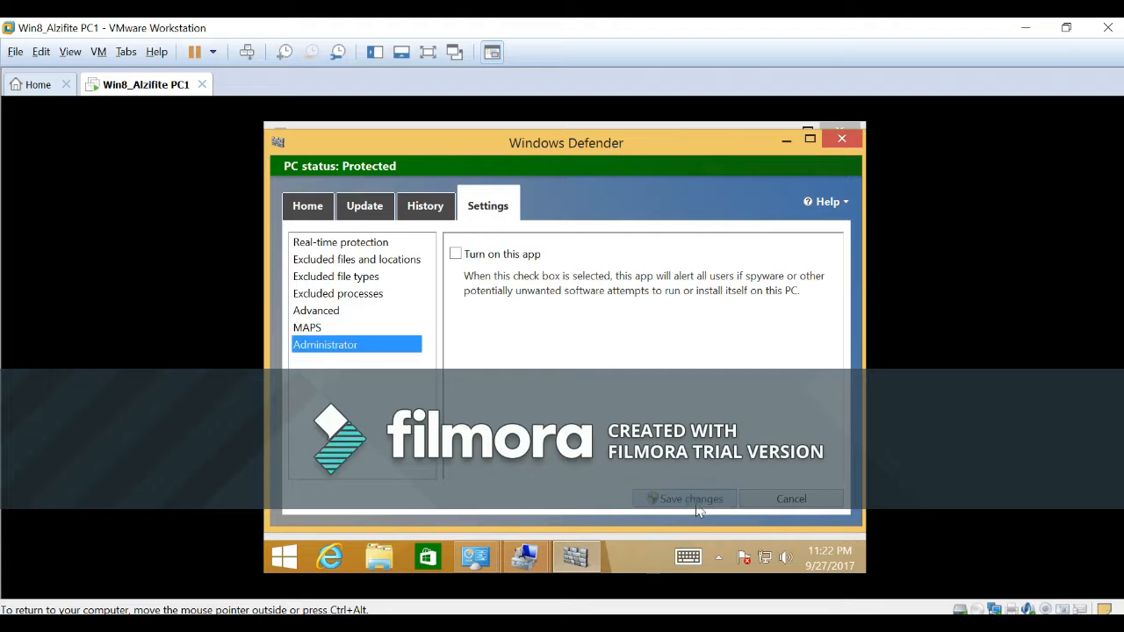
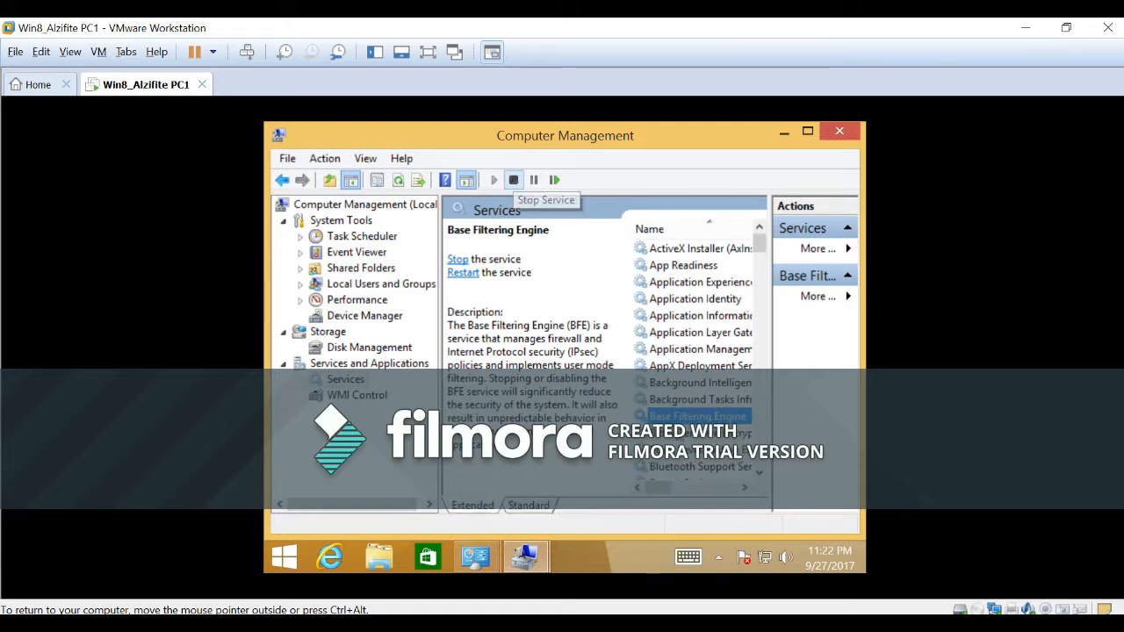
Stop the Base Filtering Engine service and agree to stop the dependent Windows Firewall service.
{"action": "mouse_move", "coordinate": [657, 488]}
{"action": "left_mouse_down"}
{"action": "mouse_move", "coordinate": [702, 497]}
{"action": "mouse_move", "coordinate": [657, 490]}
{"action": "left_mouse_up"}
{"action": "right_click", "coordinate": [683, 418]}
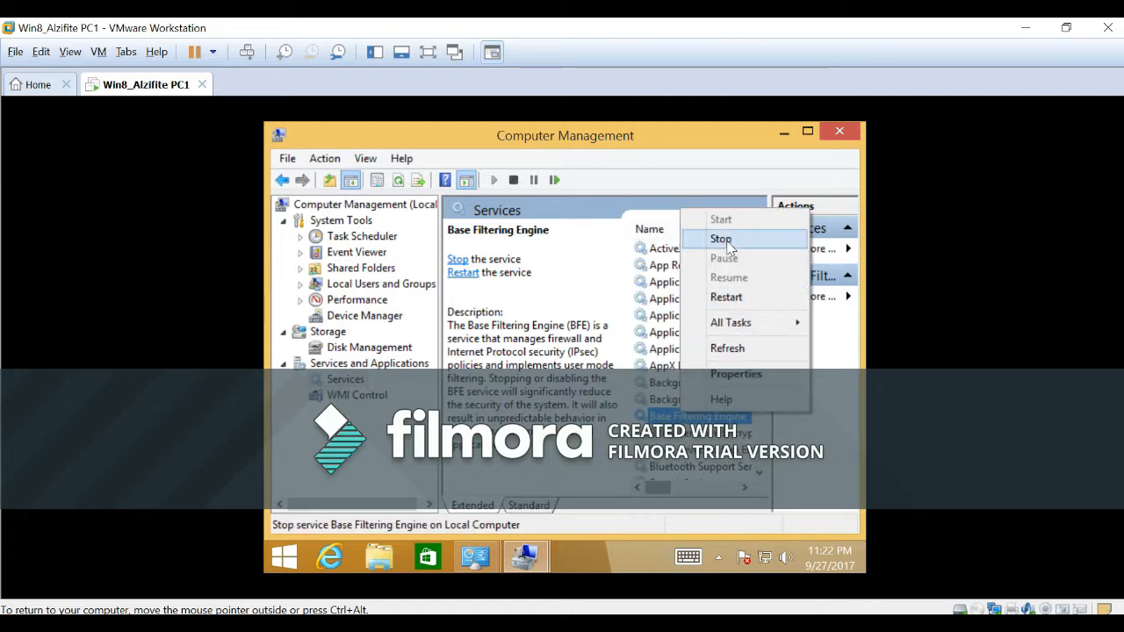
{"action": "left_click", "coordinate": [727, 245]}
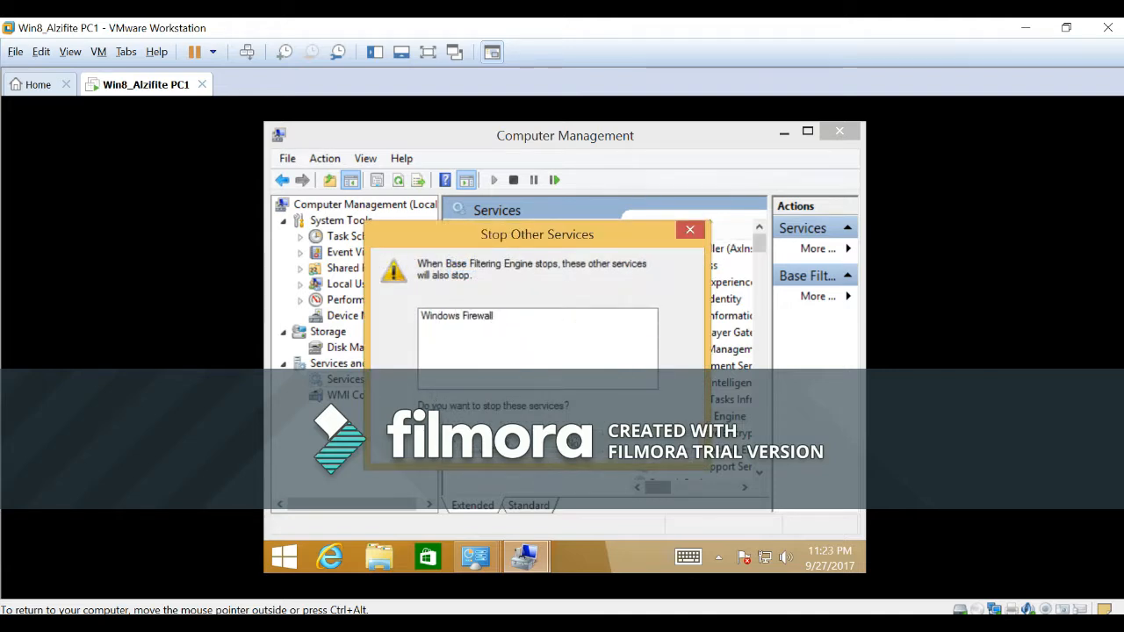
{"action": "left_click", "coordinate": [573, 442]}
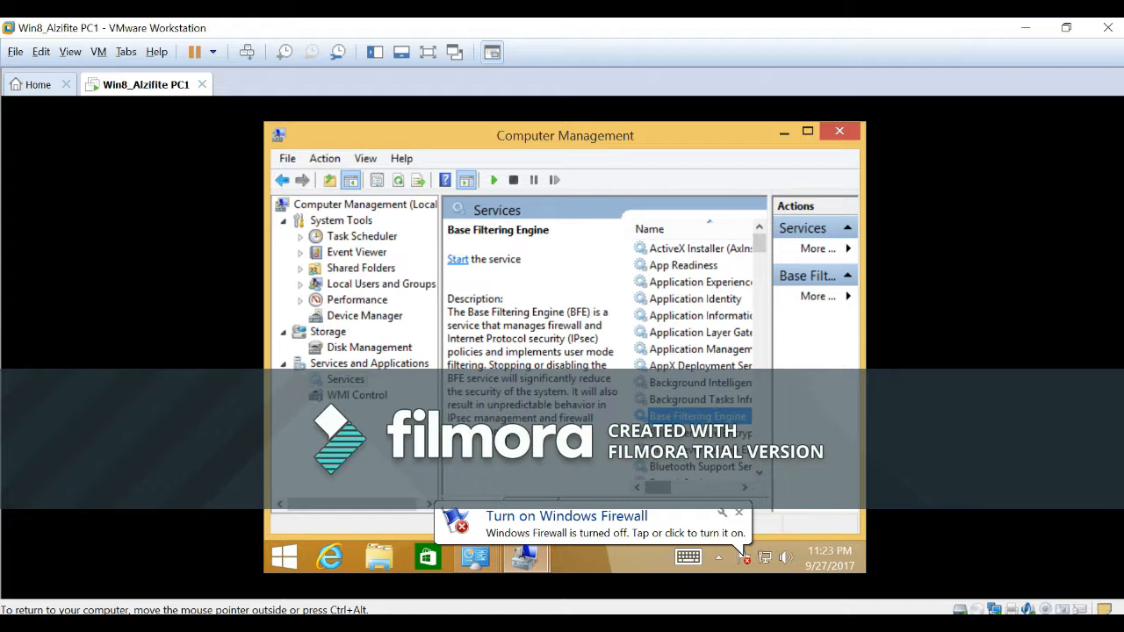
Check the Base Filtering Engine's status in the services list and in its properties, leaving the settings as they are.
{"action": "left_click_drag", "start_coordinate": [660, 488], "coordinate": [705, 498]}
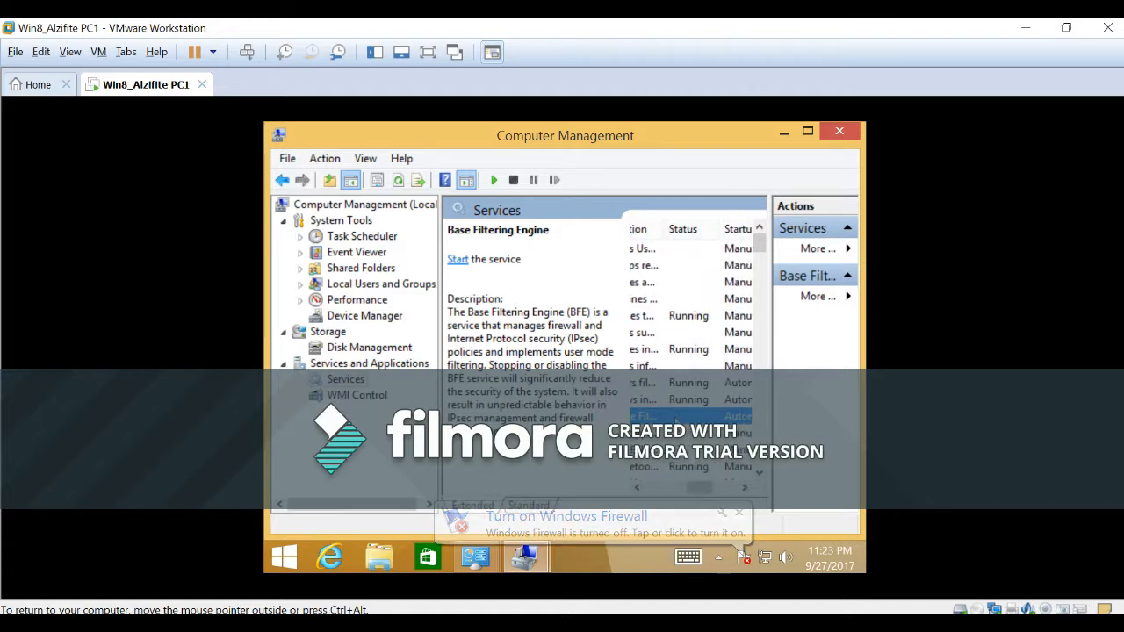
{"action": "right_click", "coordinate": [677, 420]}
{"action": "left_click", "coordinate": [719, 379]}
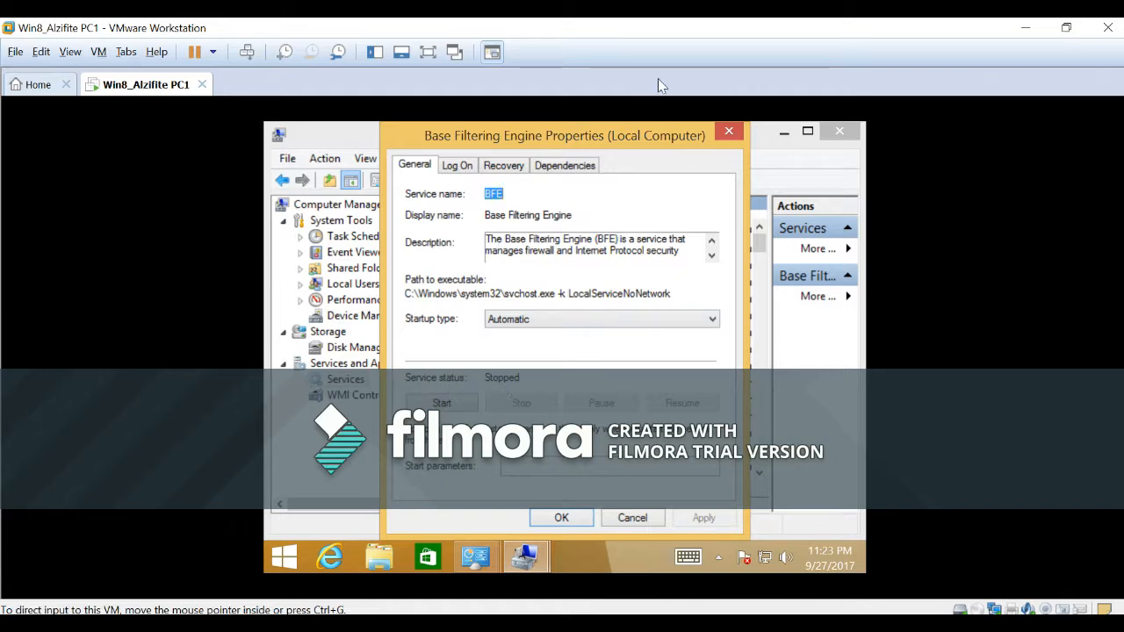
{"action": "left_click", "coordinate": [729, 131]}
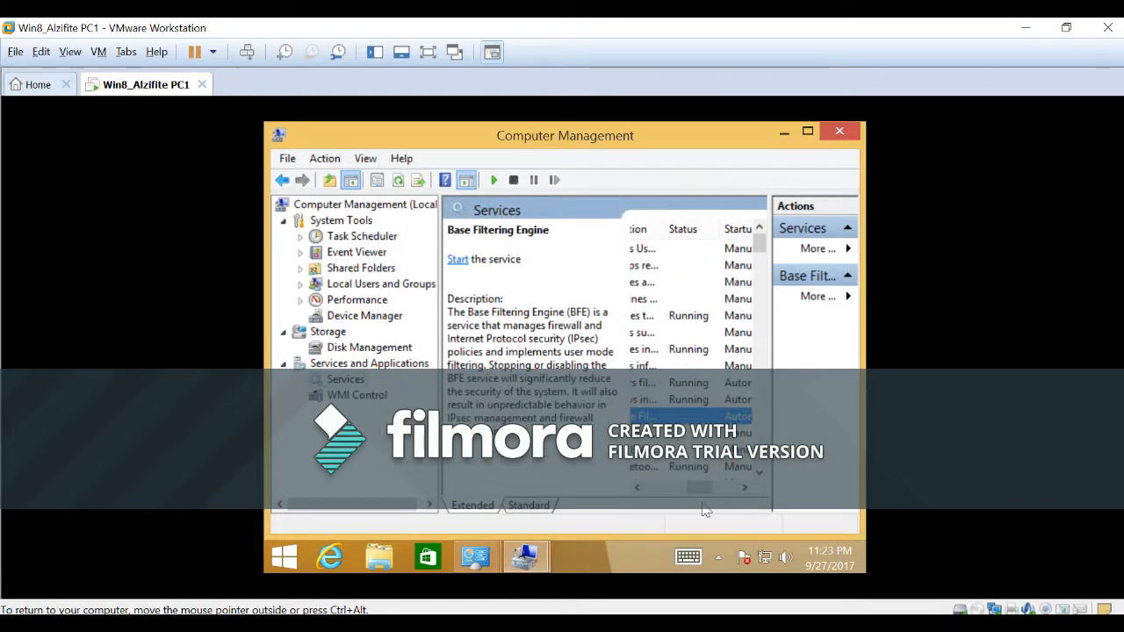
{"action": "left_click_drag", "start_coordinate": [703, 488], "coordinate": [638, 492]}
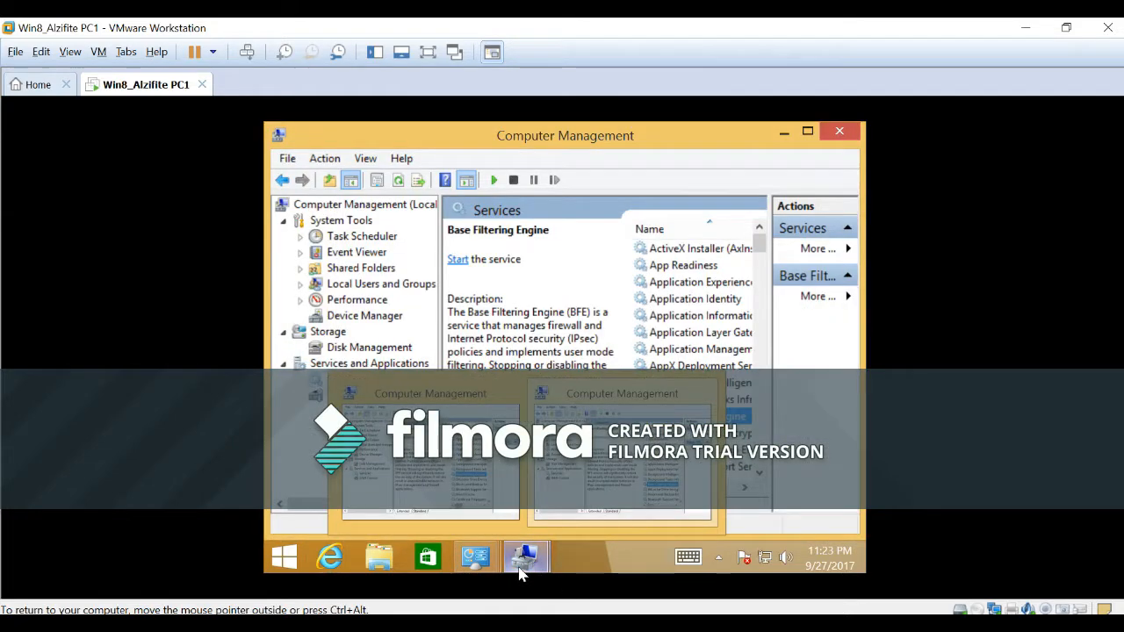
Switch to Control Panel, review the security messages in Action Center, and turn on the network firewall.
{"action": "mouse_move", "coordinate": [490, 570]}
{"action": "left_click", "coordinate": [490, 564]}
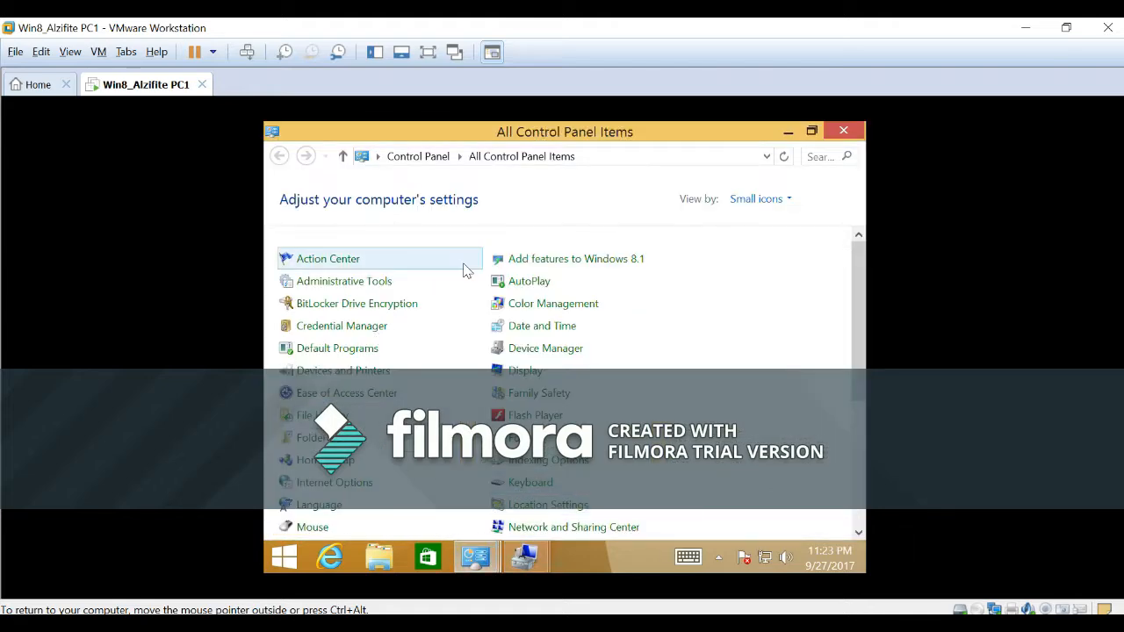
{"action": "left_click", "coordinate": [324, 260]}
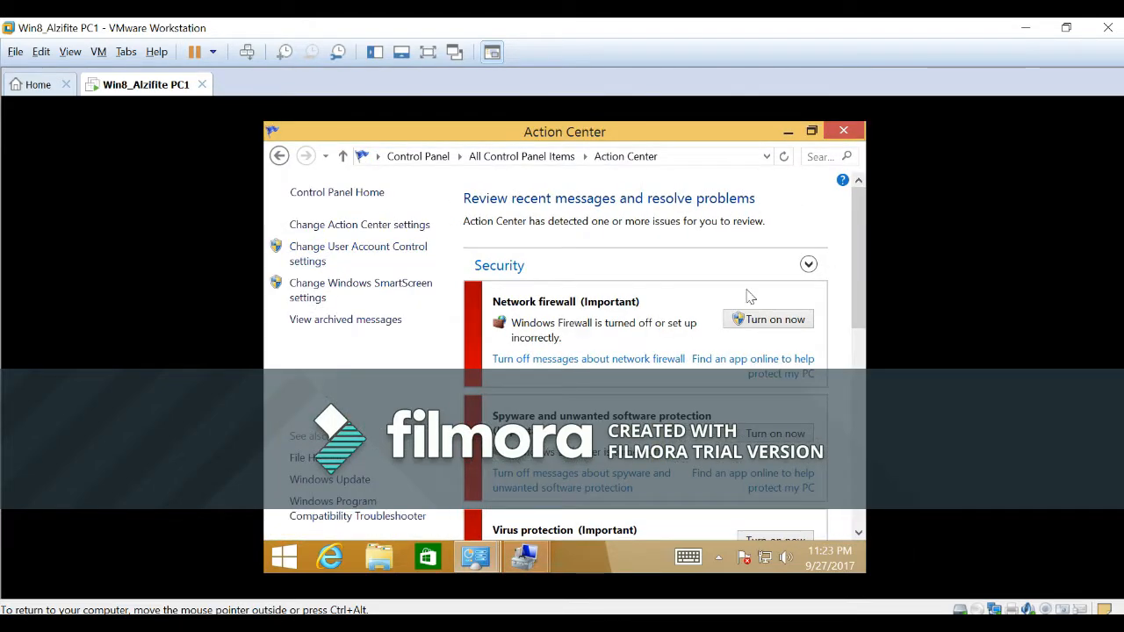
{"action": "scroll", "coordinate": [847, 294], "scroll_direction": "down", "scroll_amount": 1}
{"action": "scroll", "coordinate": [847, 295], "scroll_direction": "down", "scroll_amount": 3}
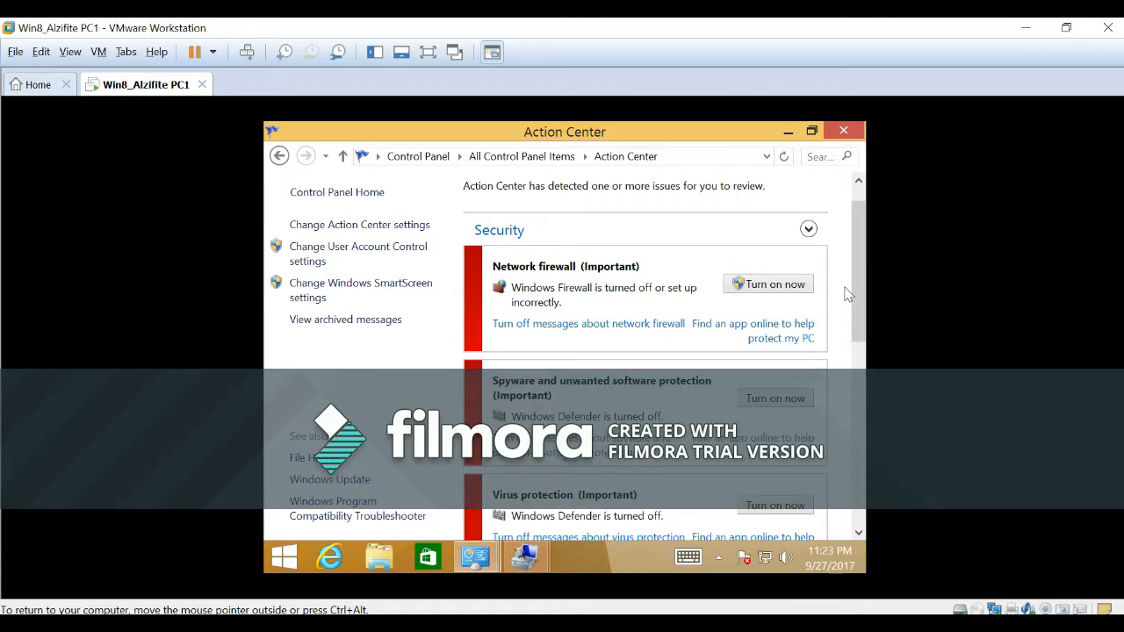
{"action": "scroll", "coordinate": [847, 294], "scroll_direction": "up", "scroll_amount": 2}
{"action": "scroll", "coordinate": [848, 246], "scroll_direction": "down", "scroll_amount": 6}
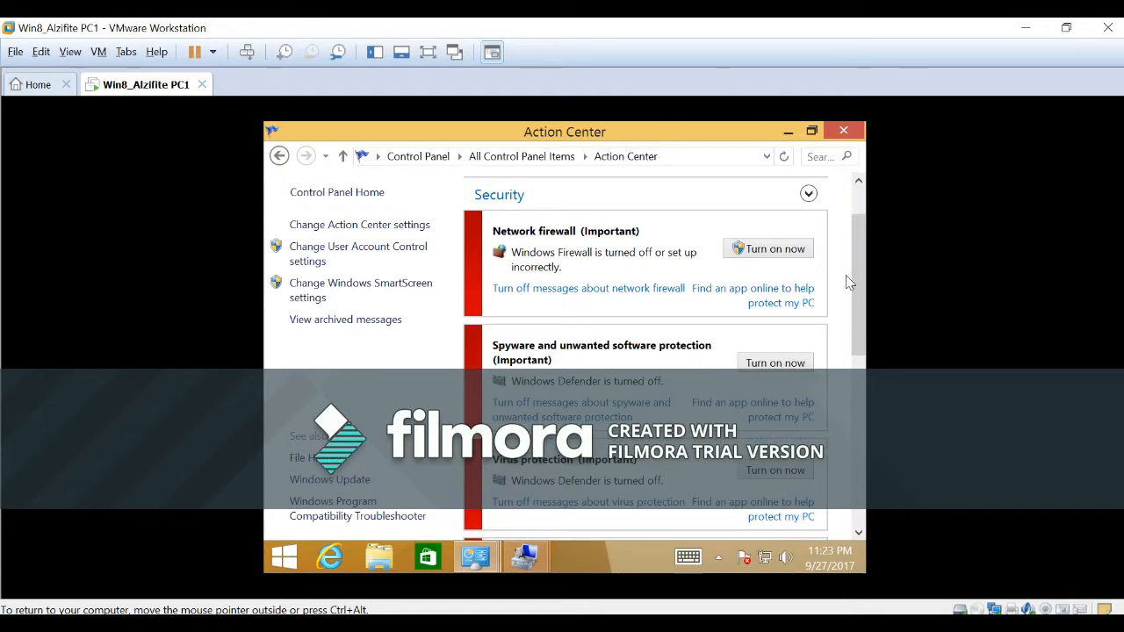
{"action": "scroll", "coordinate": [852, 300], "scroll_direction": "up", "scroll_amount": 6}
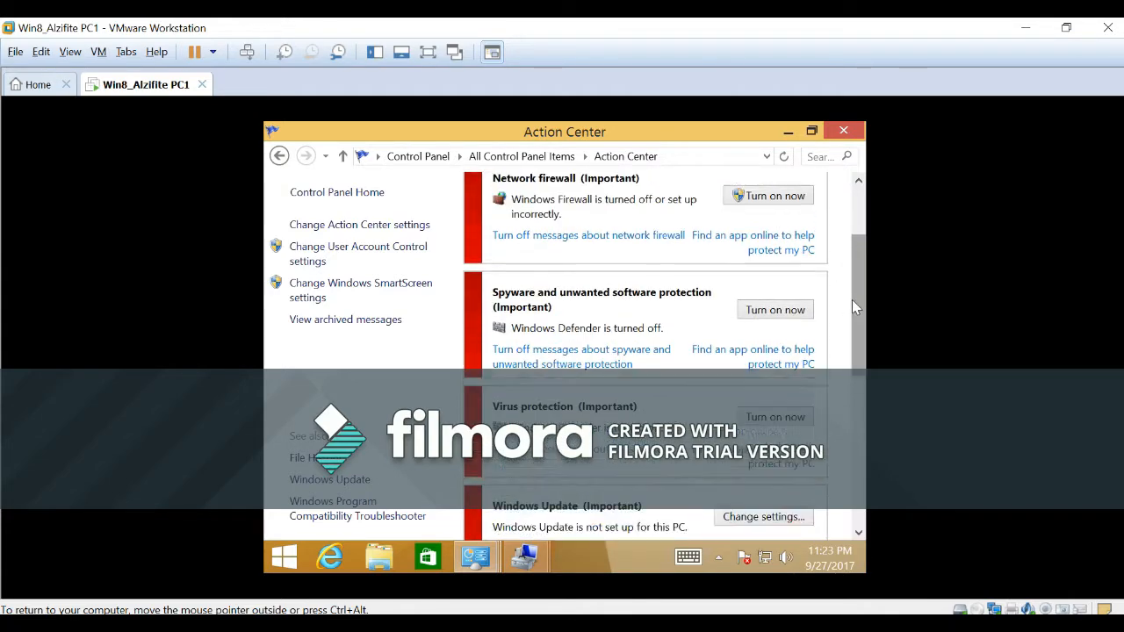
{"action": "left_click", "coordinate": [770, 287]}
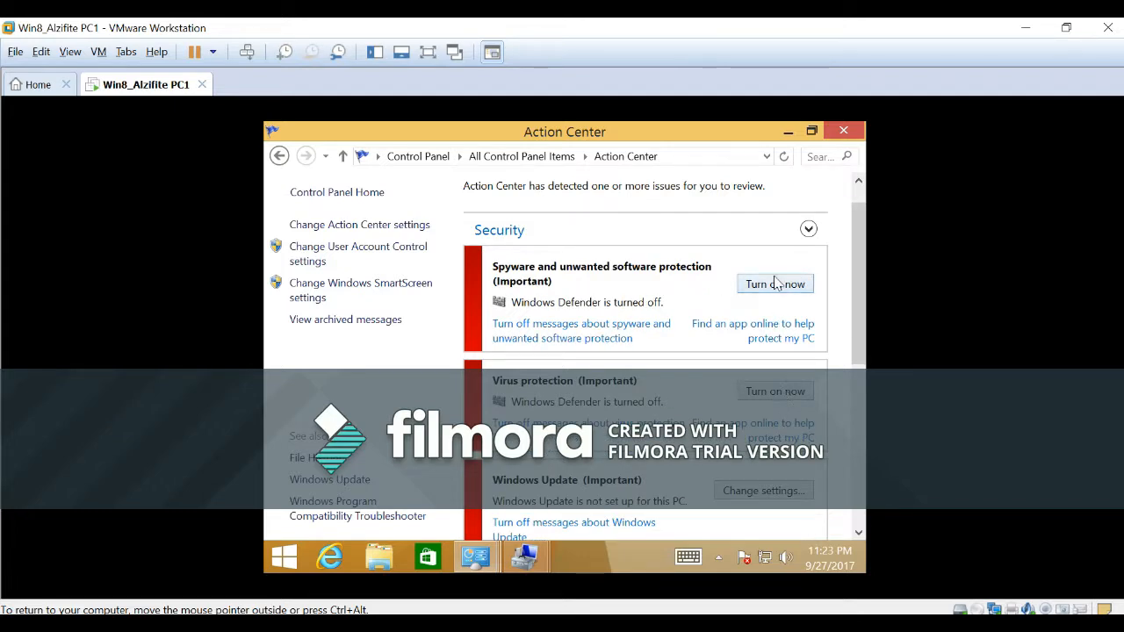
Turn on Windows Defender from the spyware protection message, and close the Defender and Action Center windows.
{"action": "left_click", "coordinate": [777, 286]}
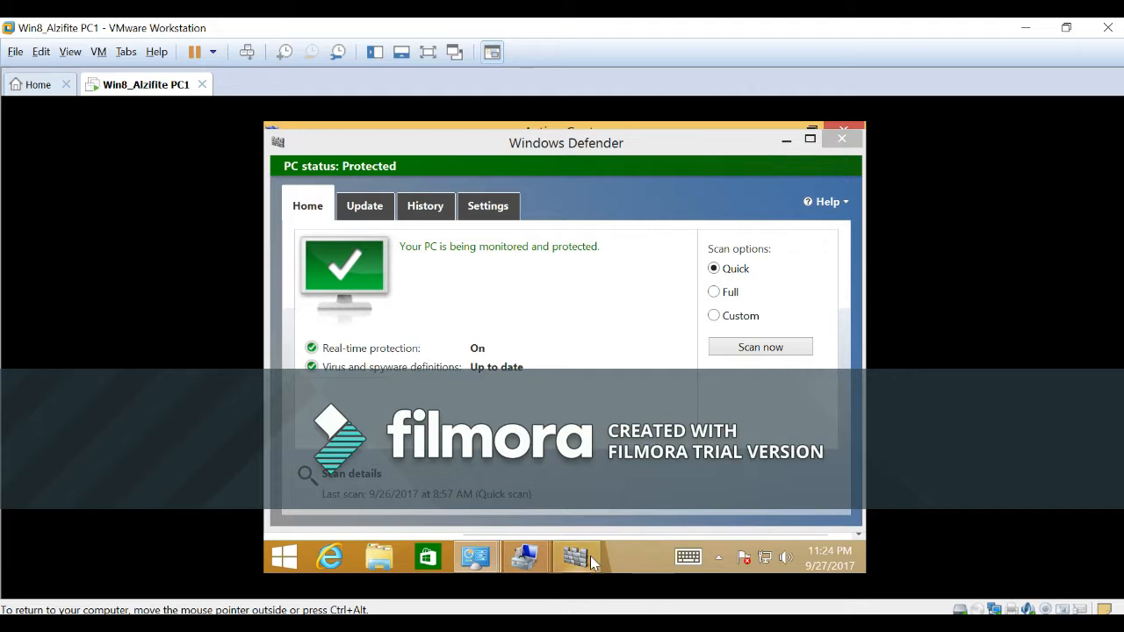
{"action": "left_click", "coordinate": [851, 137]}
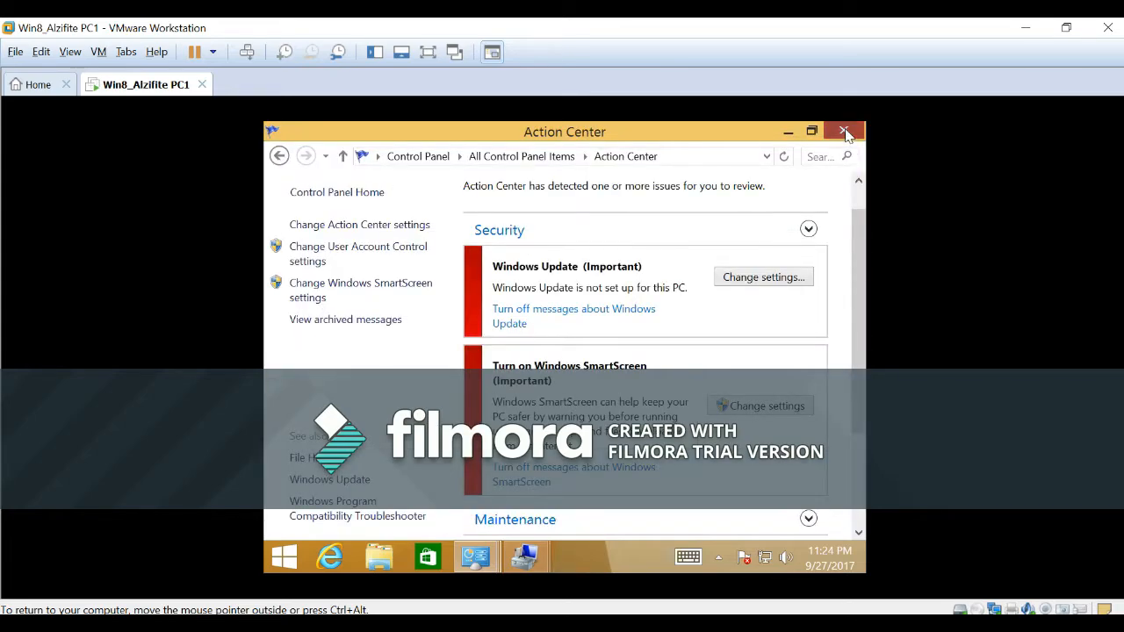
{"action": "left_click", "coordinate": [845, 129]}
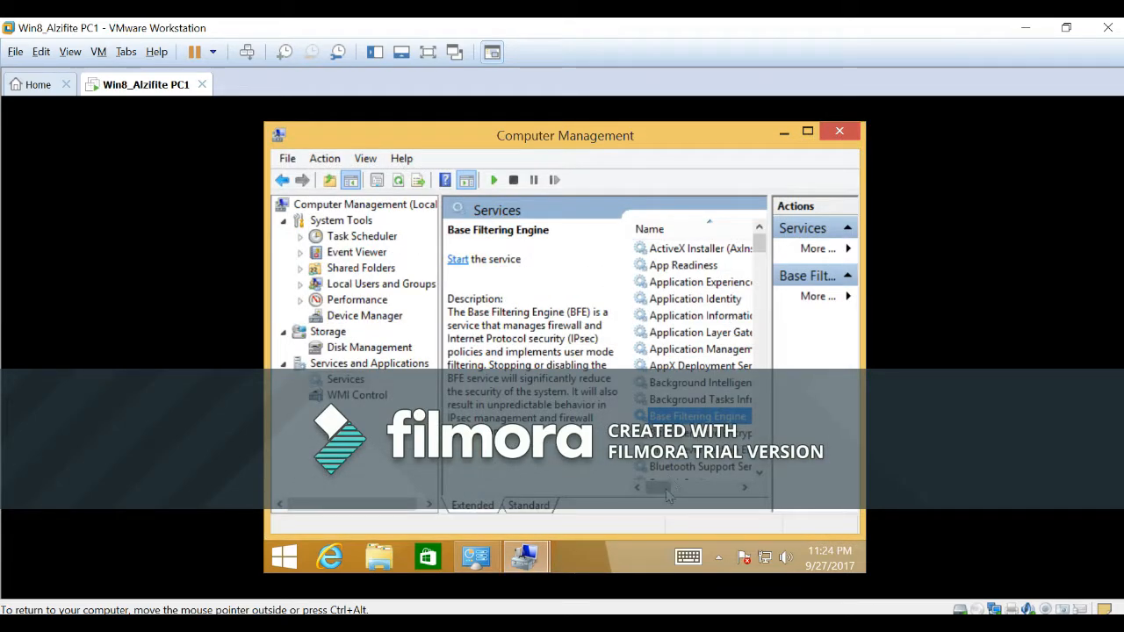
Close the remaining Computer Management, Administrative Tools and Action Center windows to clear the desktop.
{"action": "mouse_move", "coordinate": [666, 497]}
{"action": "left_mouse_down"}
{"action": "mouse_move", "coordinate": [716, 497]}
{"action": "mouse_move", "coordinate": [679, 496]}
{"action": "left_mouse_up"}
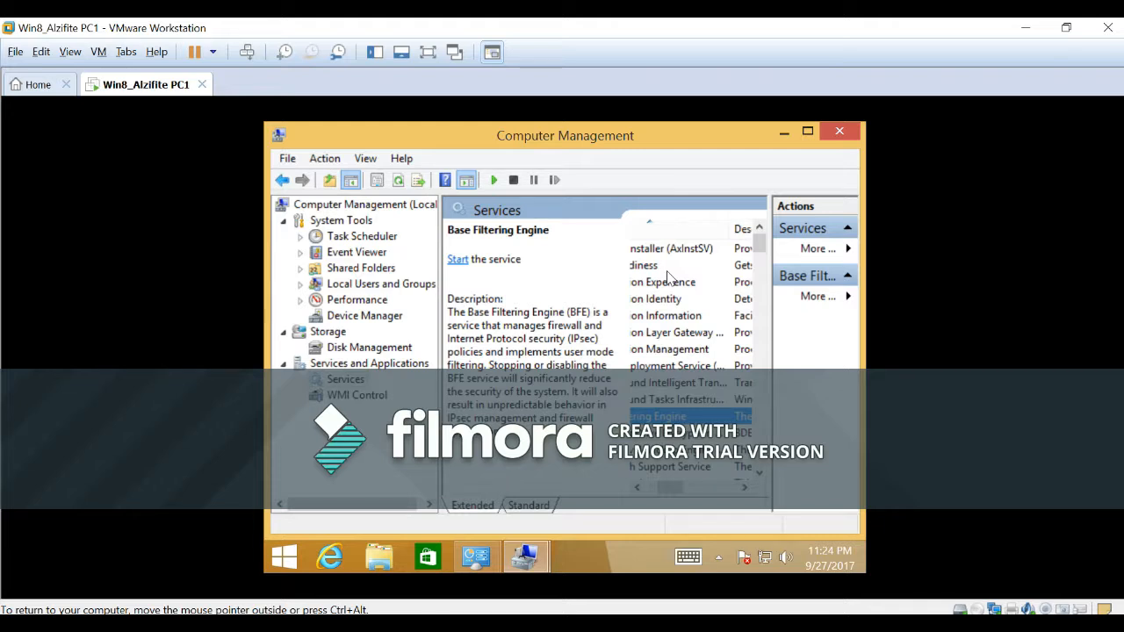
{"action": "left_click", "coordinate": [841, 131]}
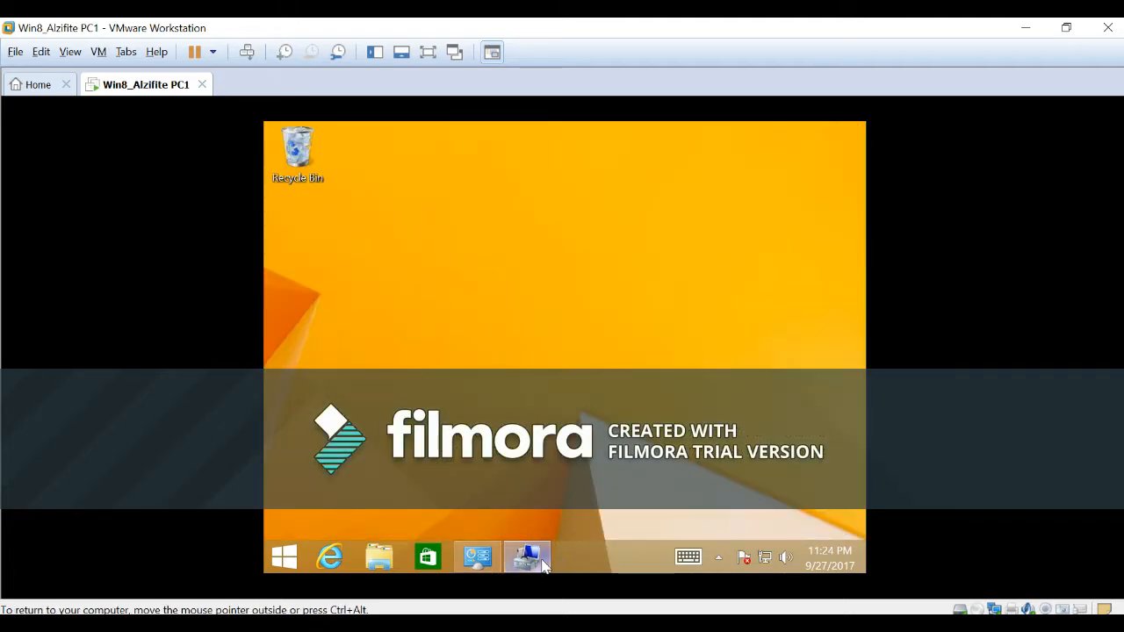
{"action": "left_click", "coordinate": [541, 561]}
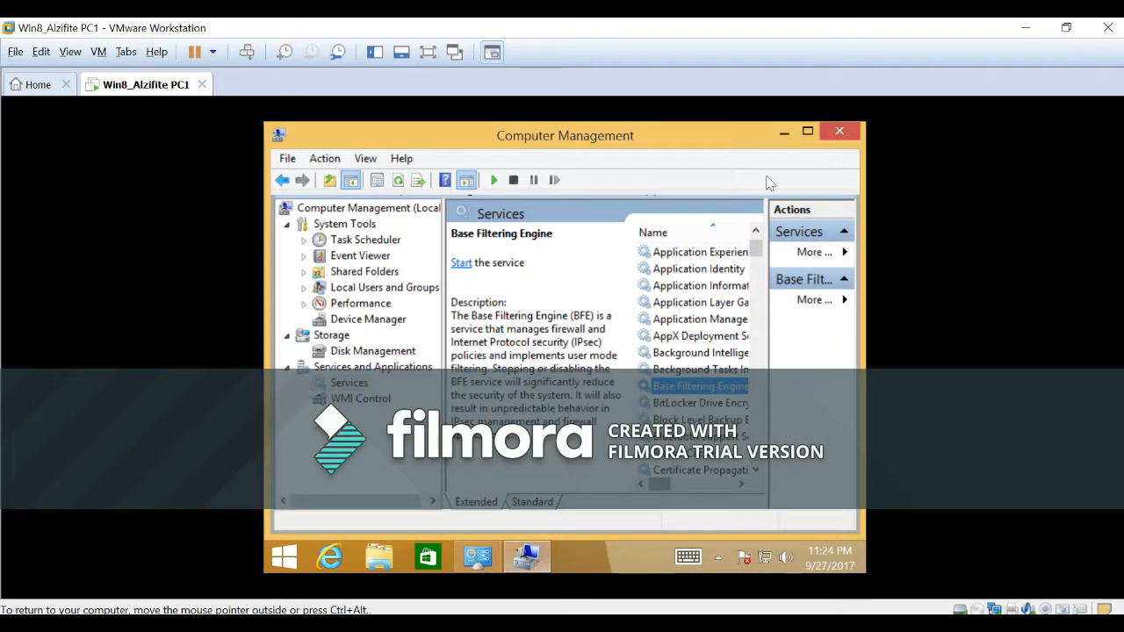
{"action": "left_click", "coordinate": [840, 132]}
{"action": "left_click", "coordinate": [479, 560]}
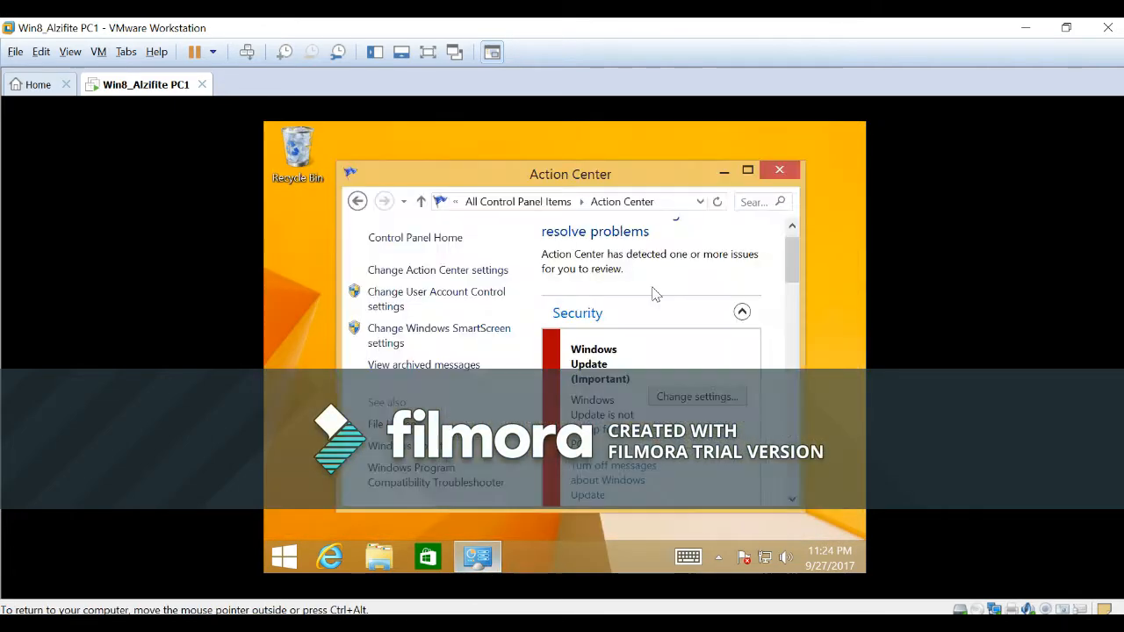
{"action": "left_click", "coordinate": [793, 176]}
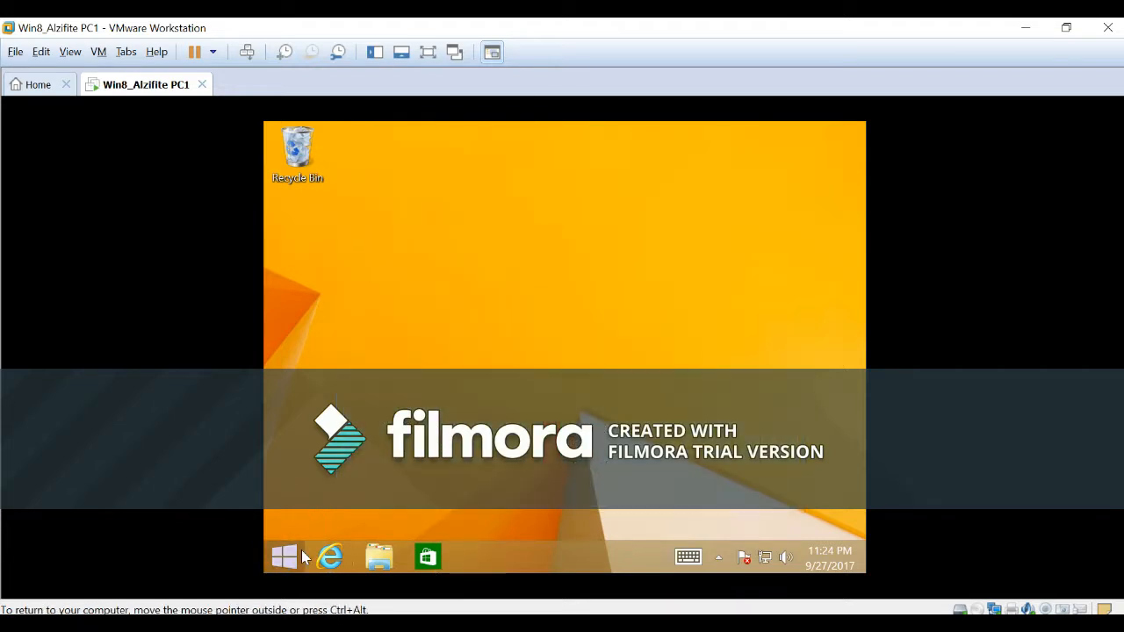
Search the Start screen for "this pc" and open Computer Management through the management option of This PC.
{"action": "left_click", "coordinate": [286, 559]}
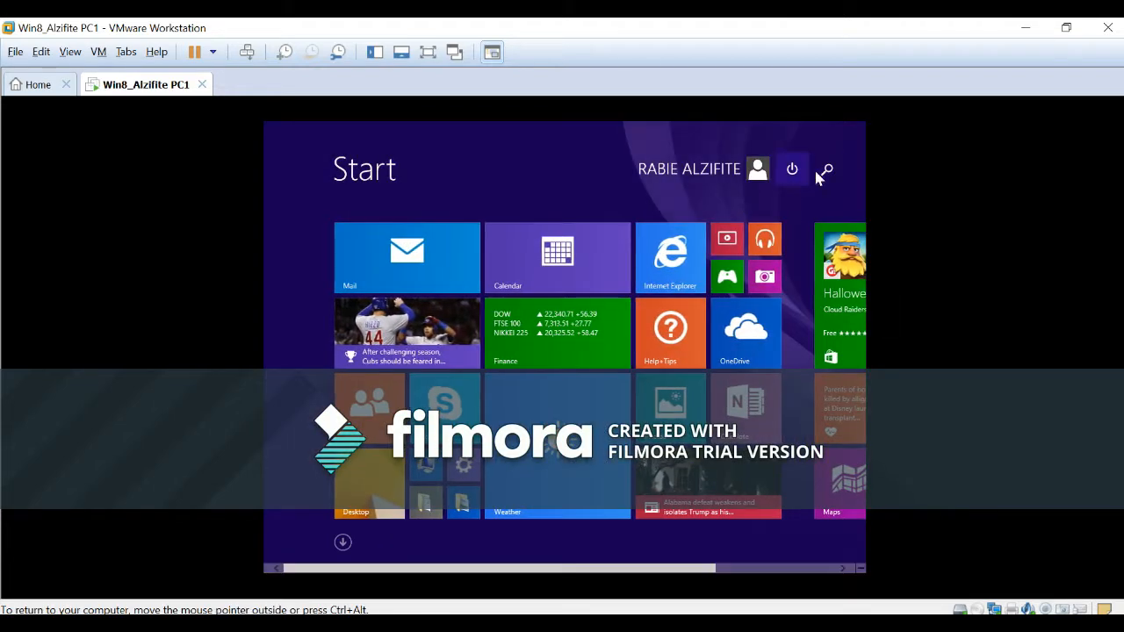
{"action": "left_click", "coordinate": [826, 171]}
{"action": "type", "text": "t"}
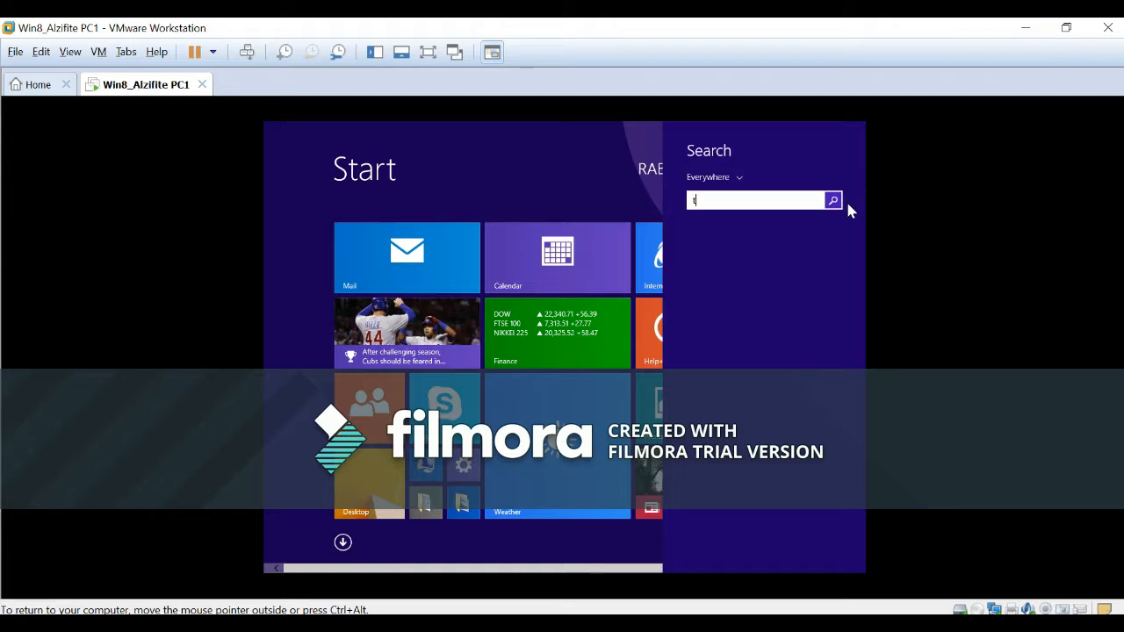
{"action": "type", "text": "his pc"}
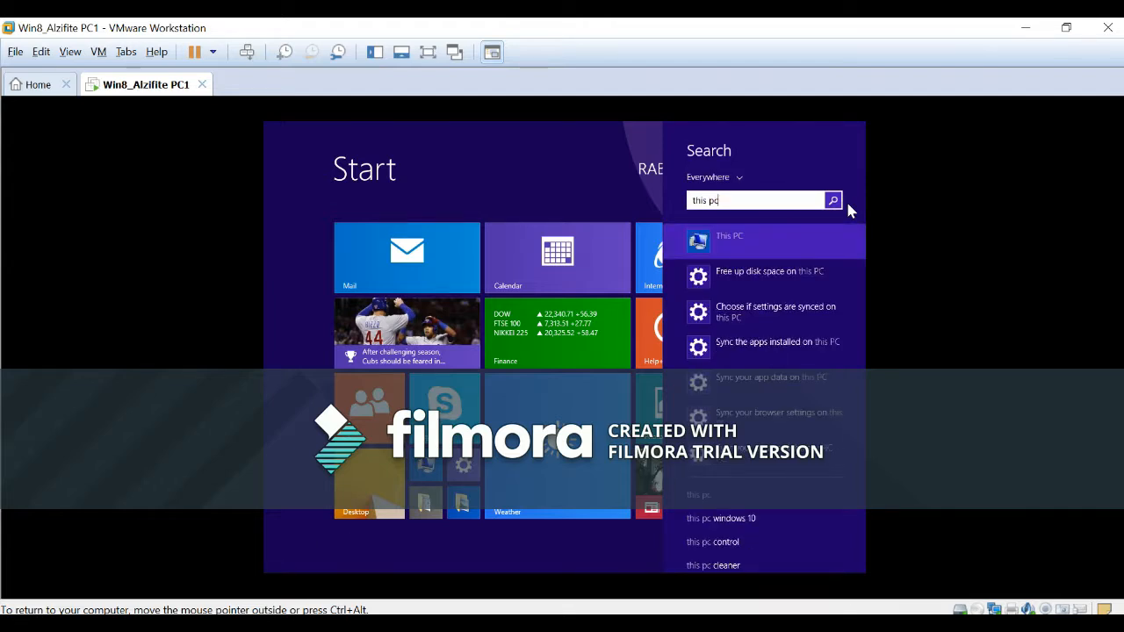
{"action": "right_click", "coordinate": [724, 246]}
{"action": "left_click", "coordinate": [725, 288]}
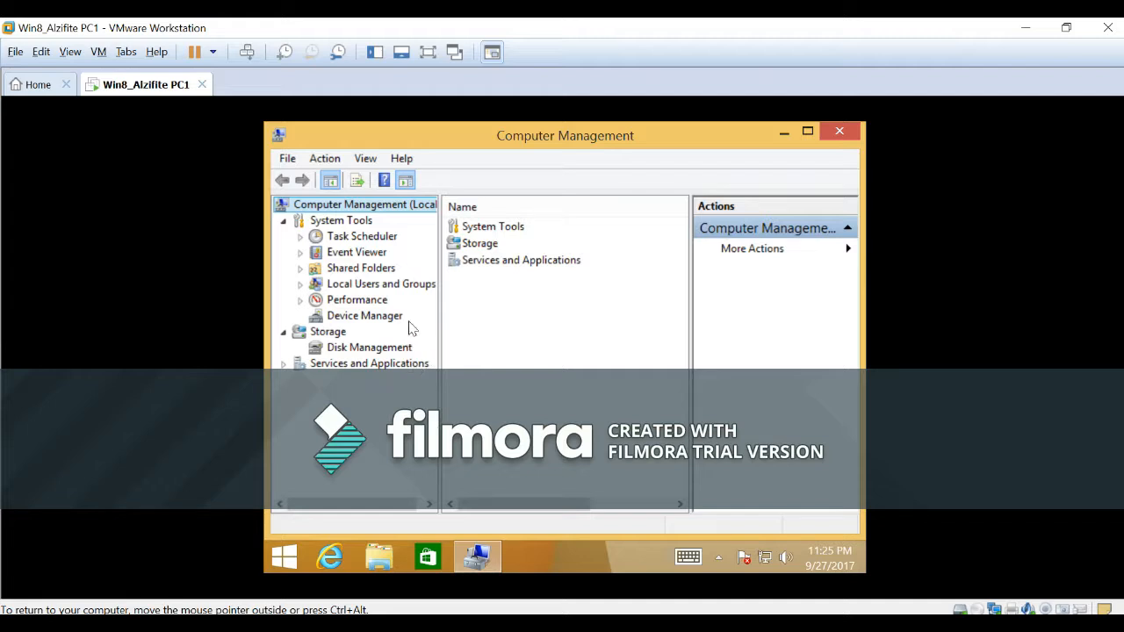
Start a new user-defined data collector set under Performance > Data Collector Sets.
{"action": "left_click", "coordinate": [301, 301]}
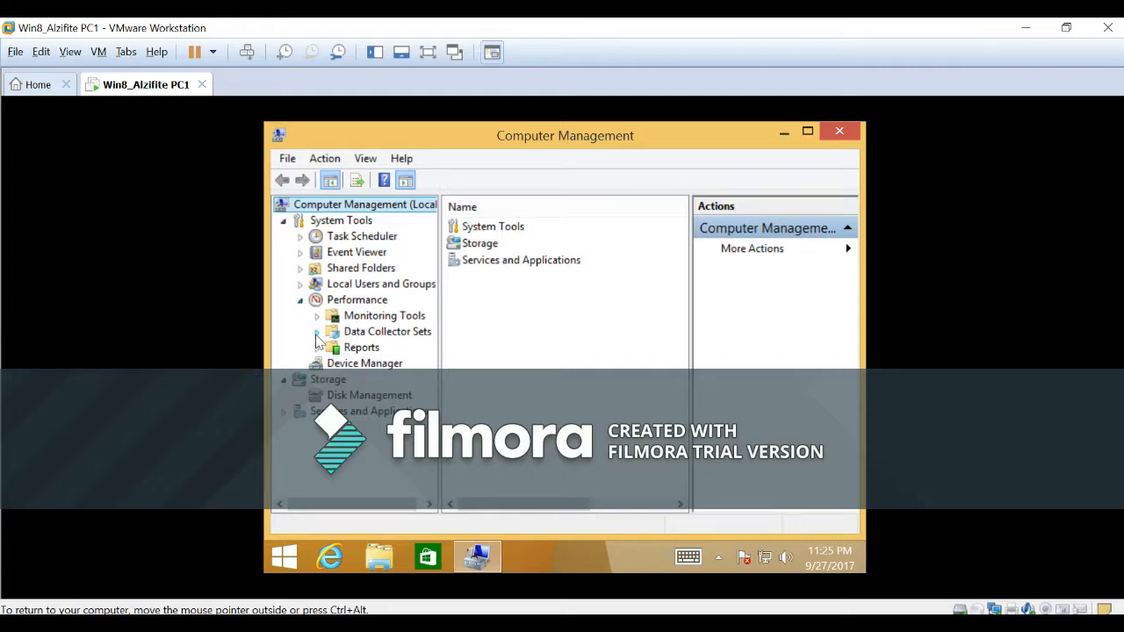
{"action": "left_click", "coordinate": [317, 332]}
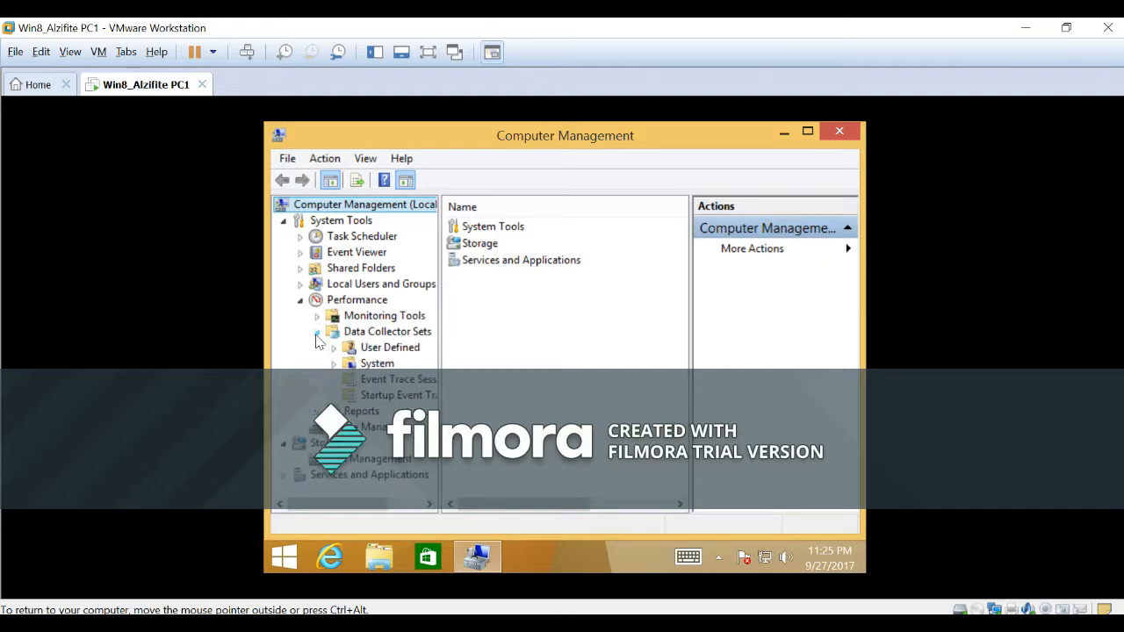
{"action": "right_click", "coordinate": [406, 348]}
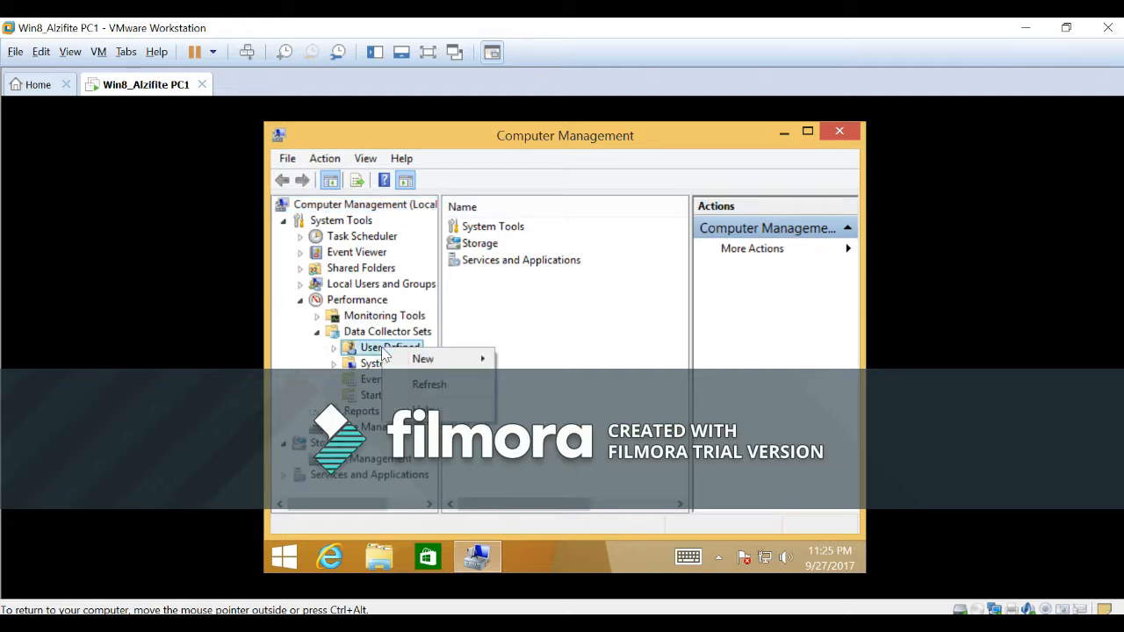
{"action": "mouse_move", "coordinate": [436, 364]}
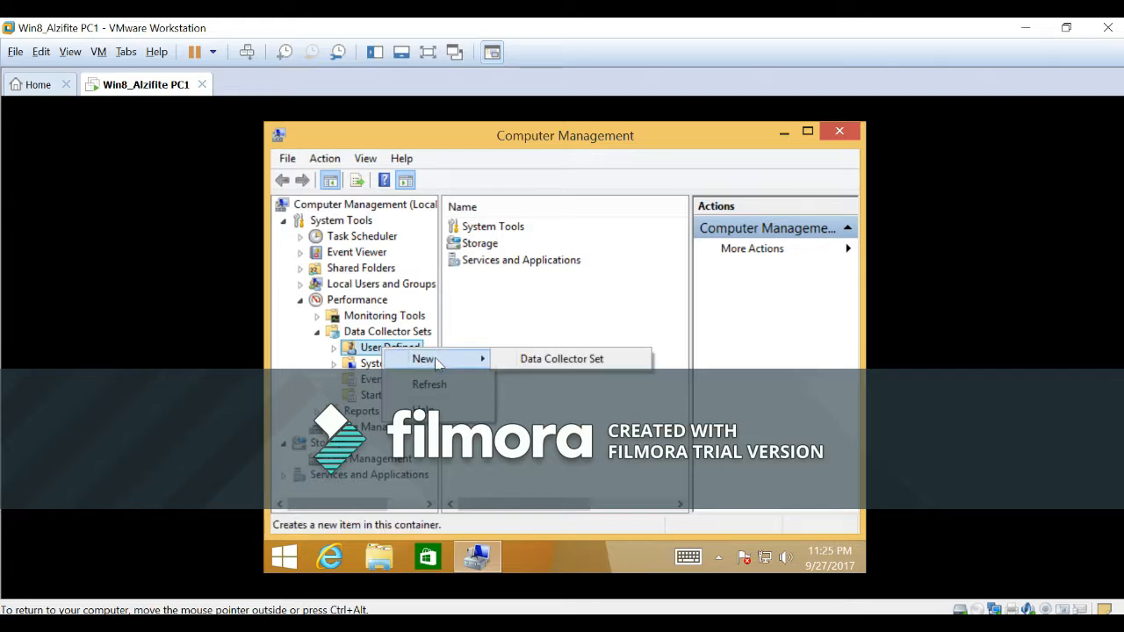
{"action": "left_click", "coordinate": [564, 359]}
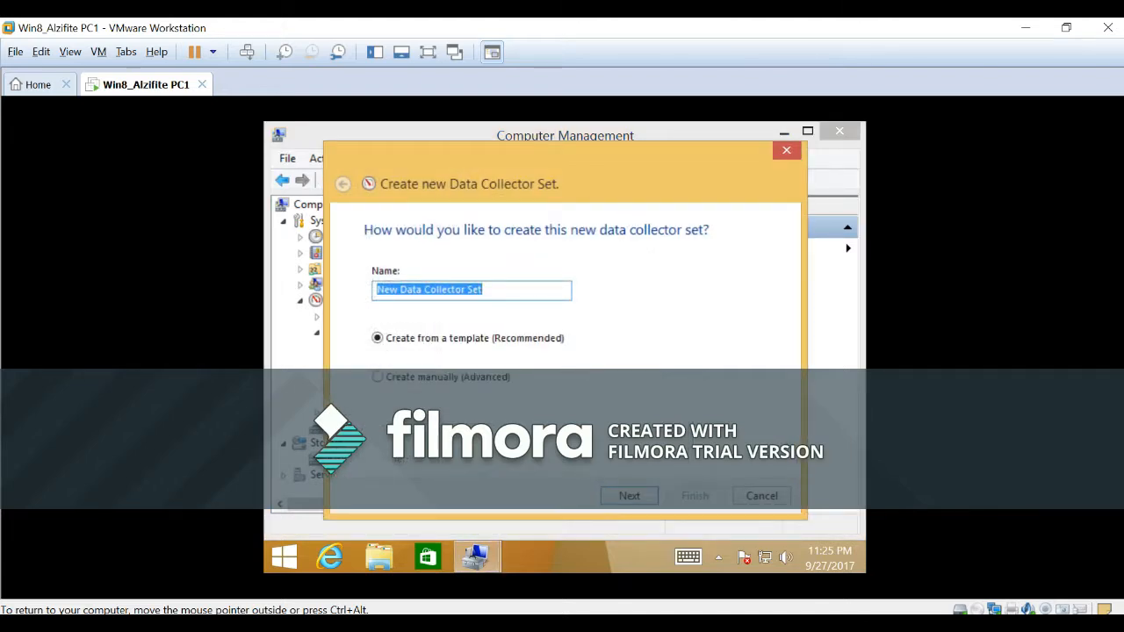
Name the data collector set "Memory Logs" and choose to create it manually (Advanced).
{"action": "type", "text": "Memo"}
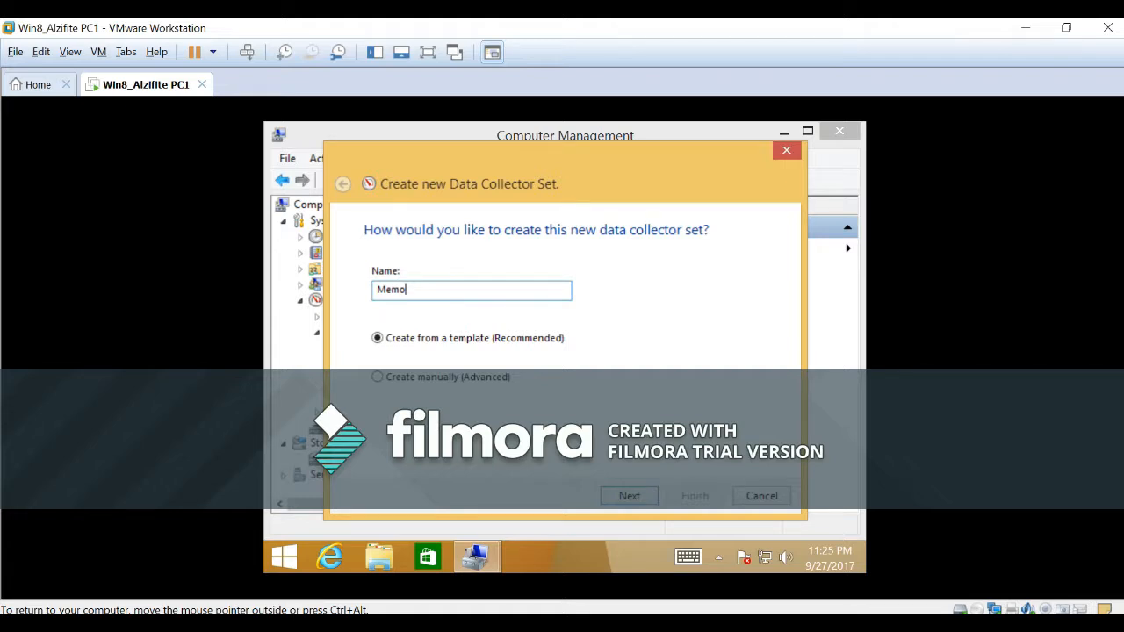
{"action": "type", "text": "ry Logs"}
{"action": "left_click", "coordinate": [377, 377]}
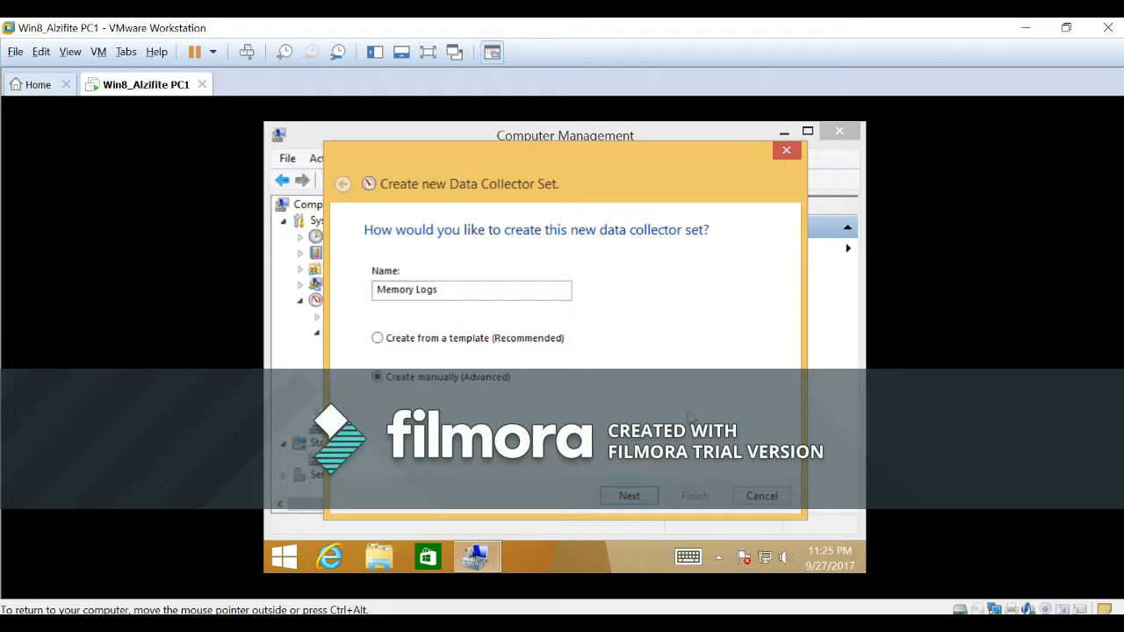
{"action": "left_click", "coordinate": [630, 496]}
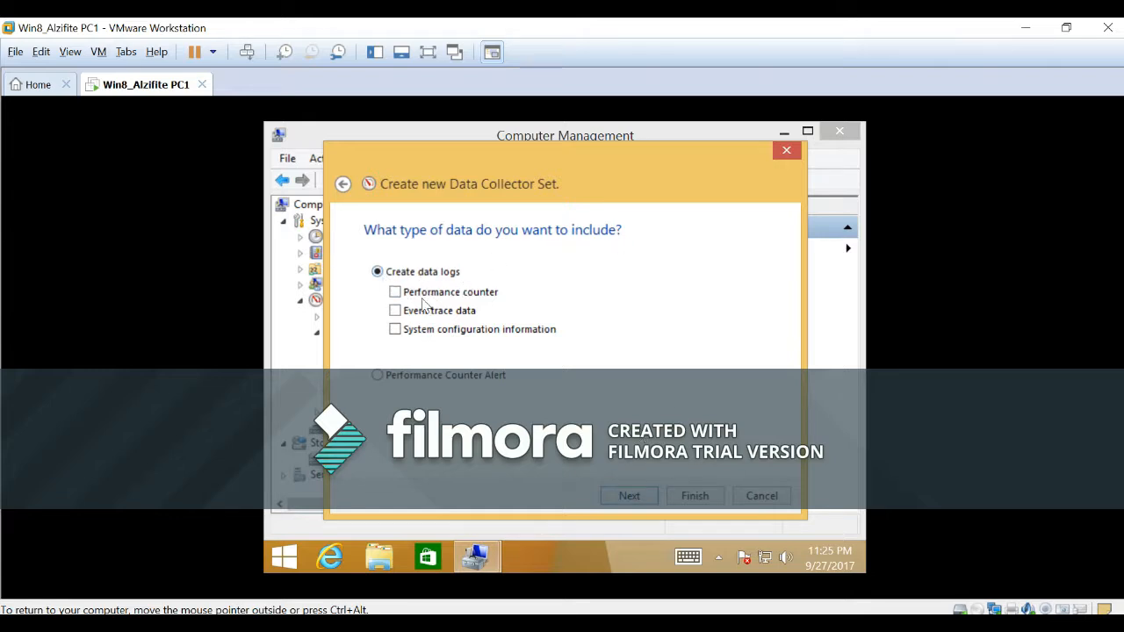
Include performance counter data logs, adding the Memory counter Available MBytes with a sample interval of 4.
{"action": "left_click", "coordinate": [396, 295]}
{"action": "left_click", "coordinate": [626, 492]}
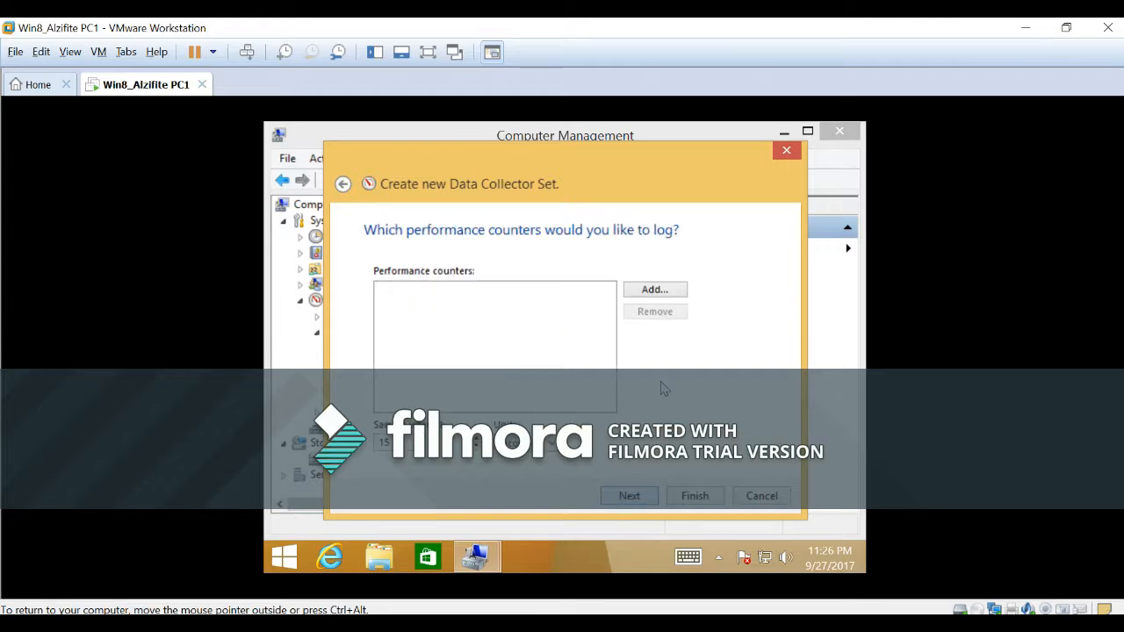
{"action": "left_click", "coordinate": [654, 292]}
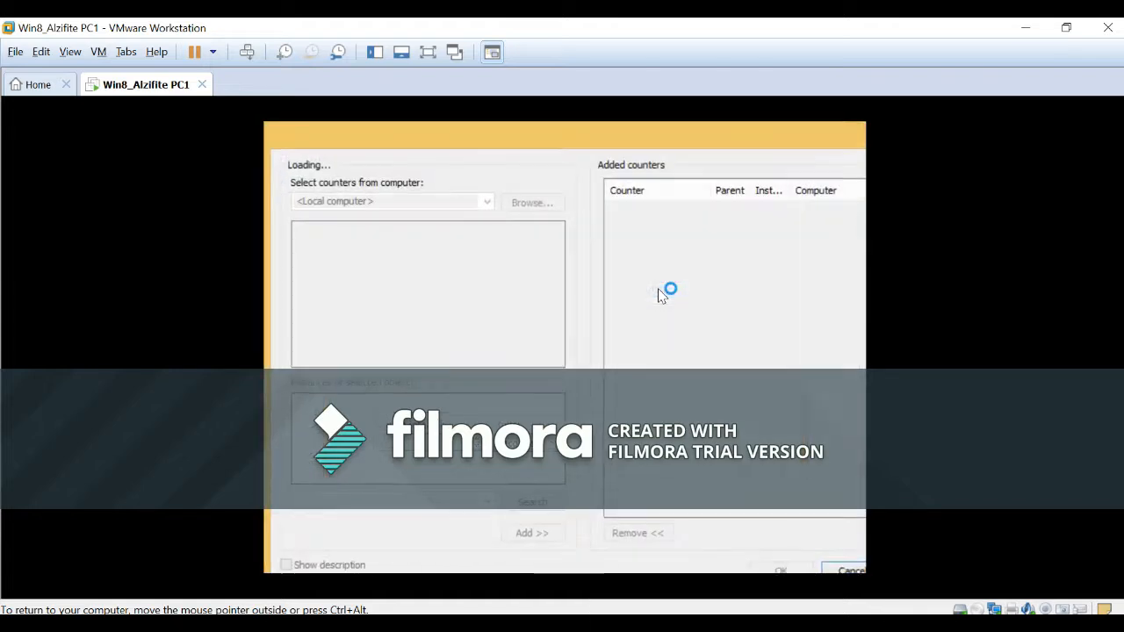
{"action": "mouse_move", "coordinate": [556, 309]}
{"action": "left_mouse_down"}
{"action": "mouse_move", "coordinate": [556, 280]}
{"action": "mouse_move", "coordinate": [555, 296]}
{"action": "left_mouse_up"}
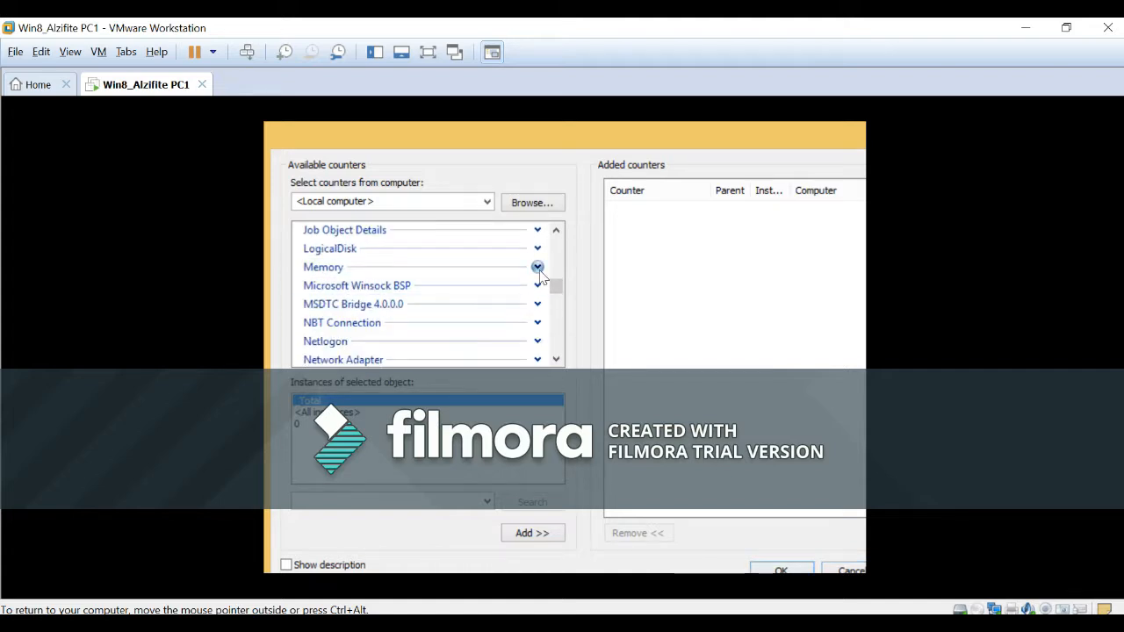
{"action": "left_click", "coordinate": [538, 267]}
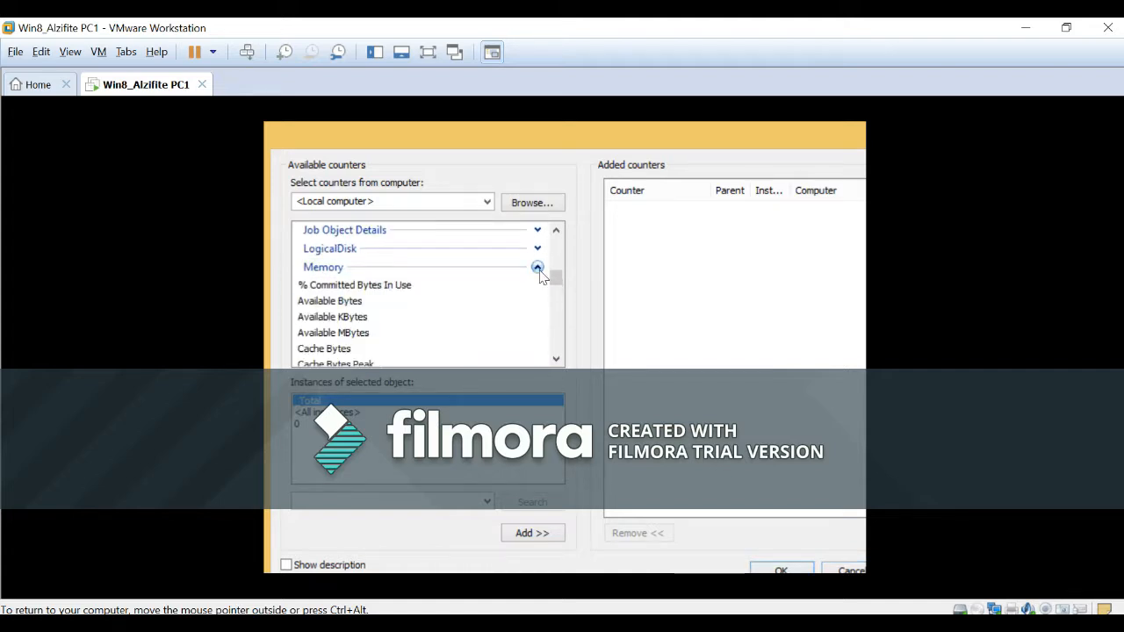
{"action": "left_click", "coordinate": [328, 334]}
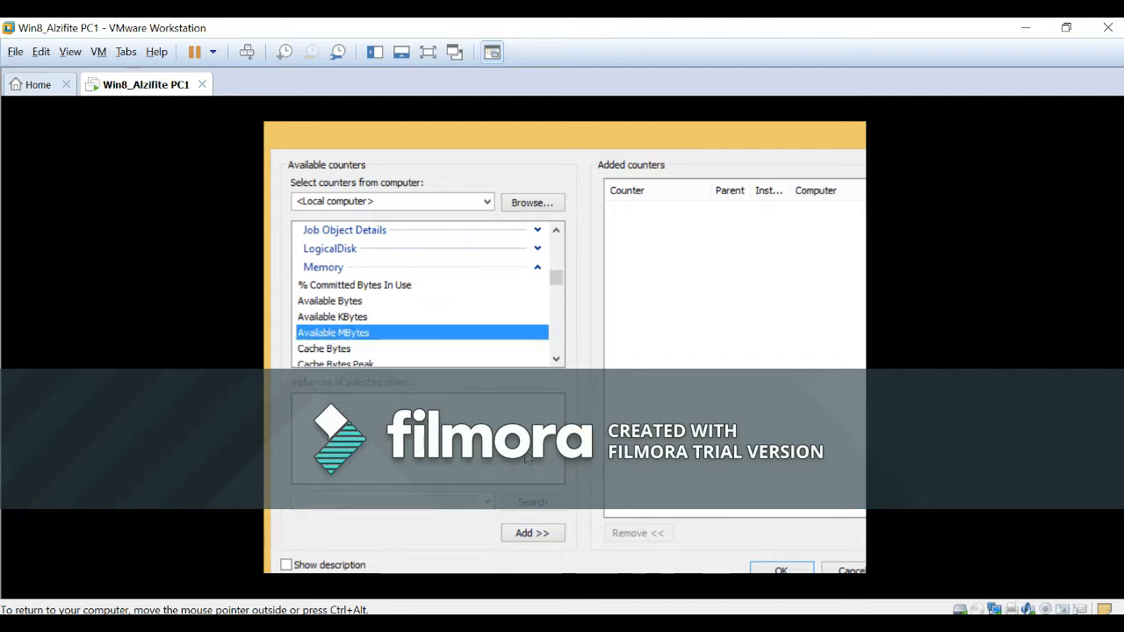
{"action": "left_click", "coordinate": [534, 536]}
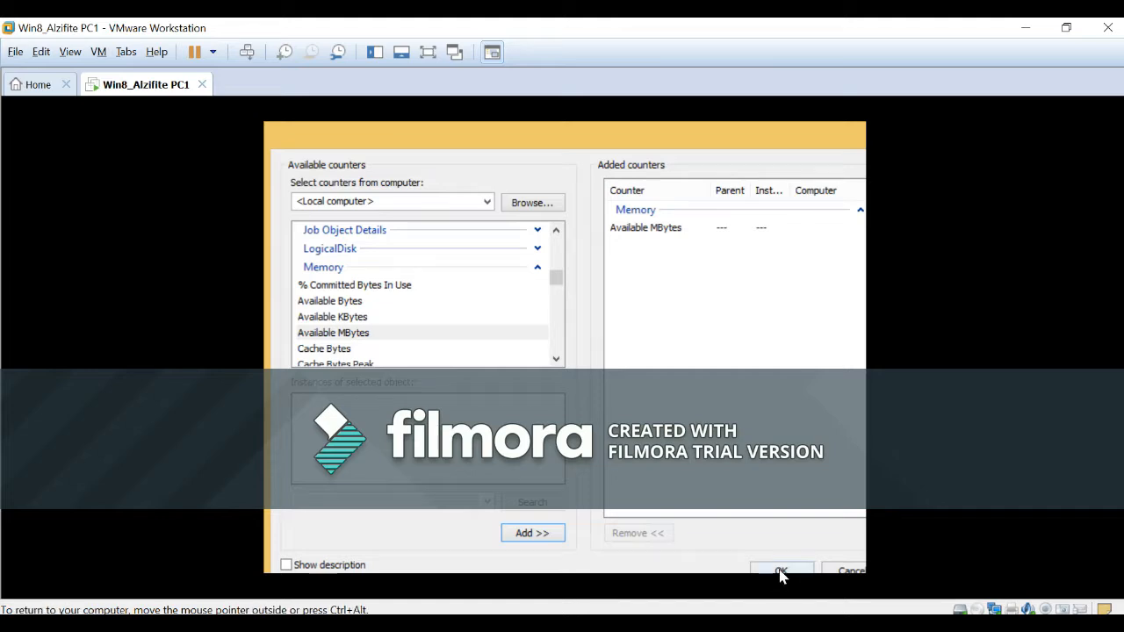
{"action": "mouse_move", "coordinate": [786, 572]}
{"action": "key", "text": "Return"}
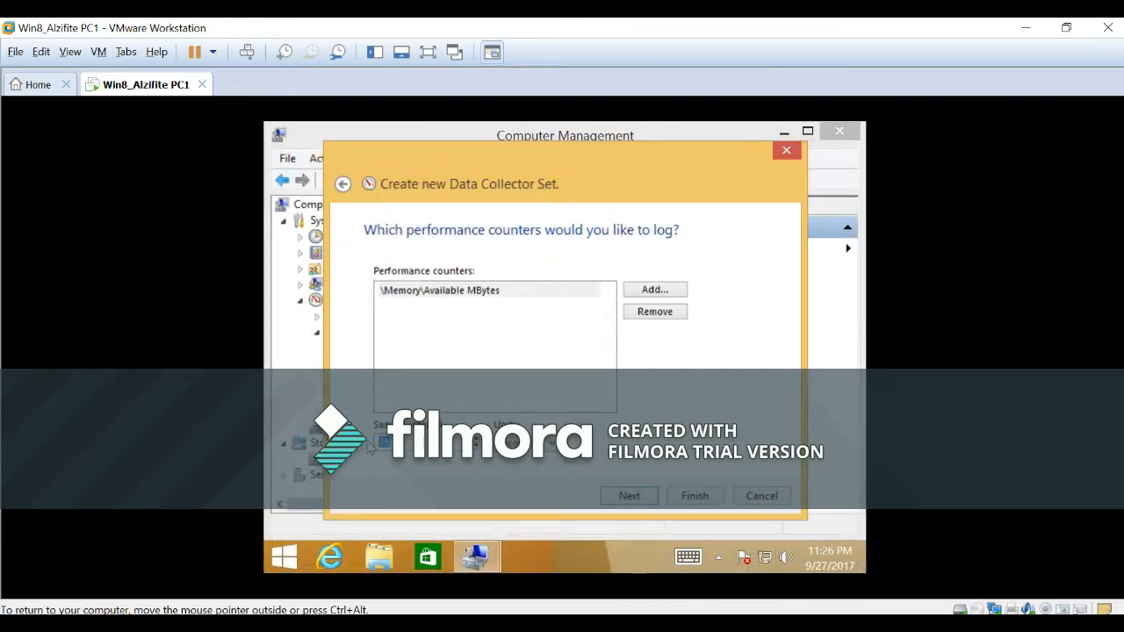
{"action": "type", "text": "4"}
{"action": "left_click", "coordinate": [625, 501]}
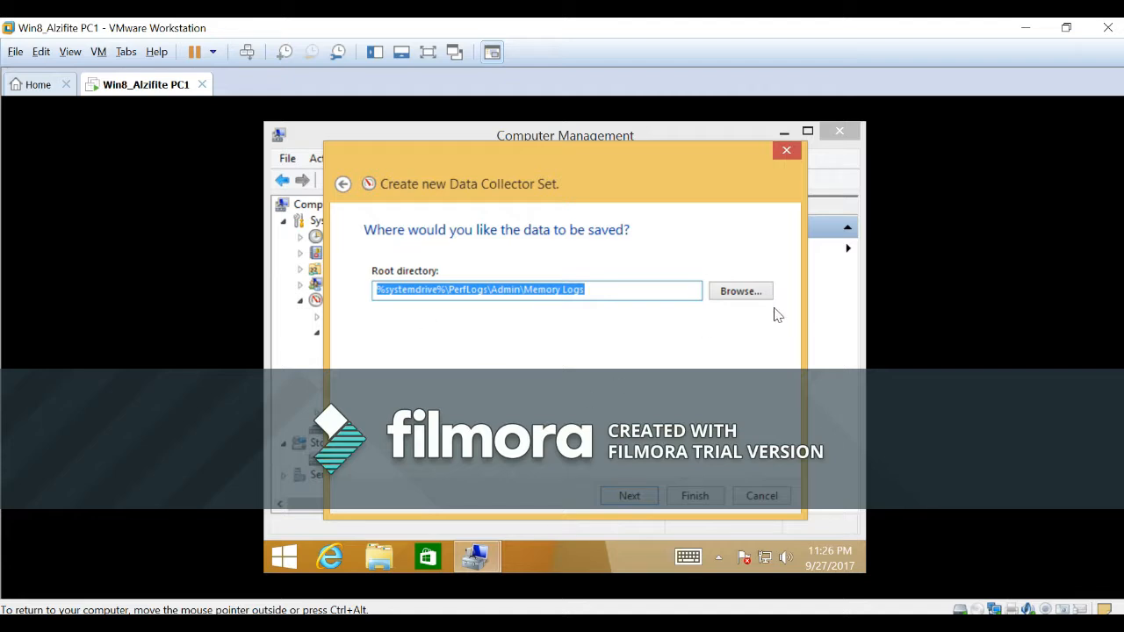
Set the root directory to C:\PerfLogs and finish creating the data collector set with Save and close.
{"action": "left_click", "coordinate": [741, 291]}
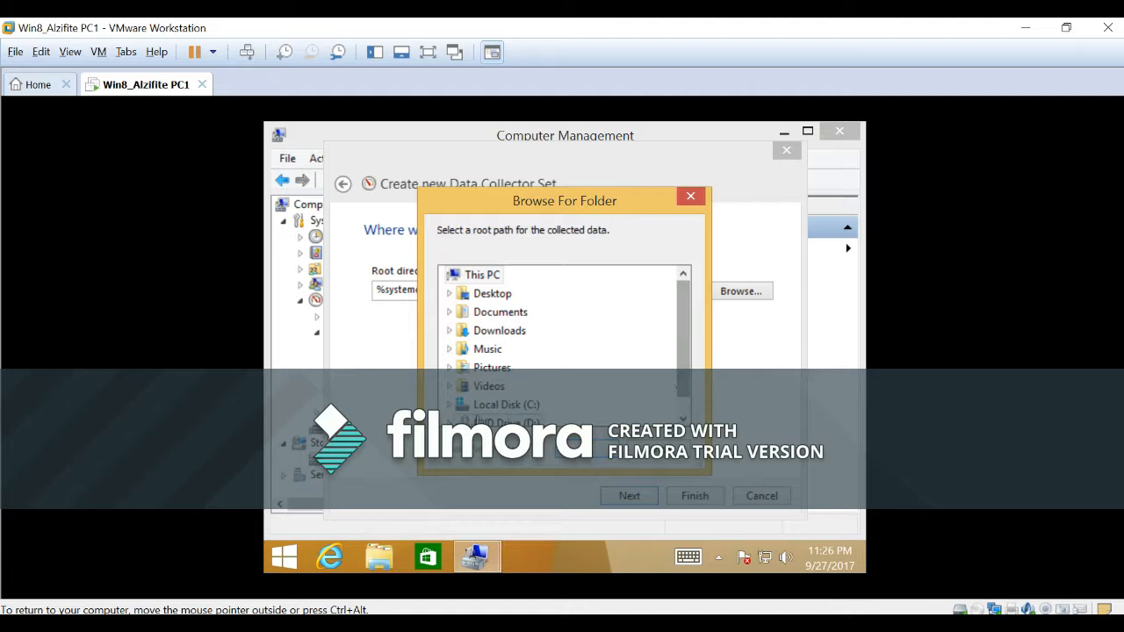
{"action": "left_click", "coordinate": [449, 405]}
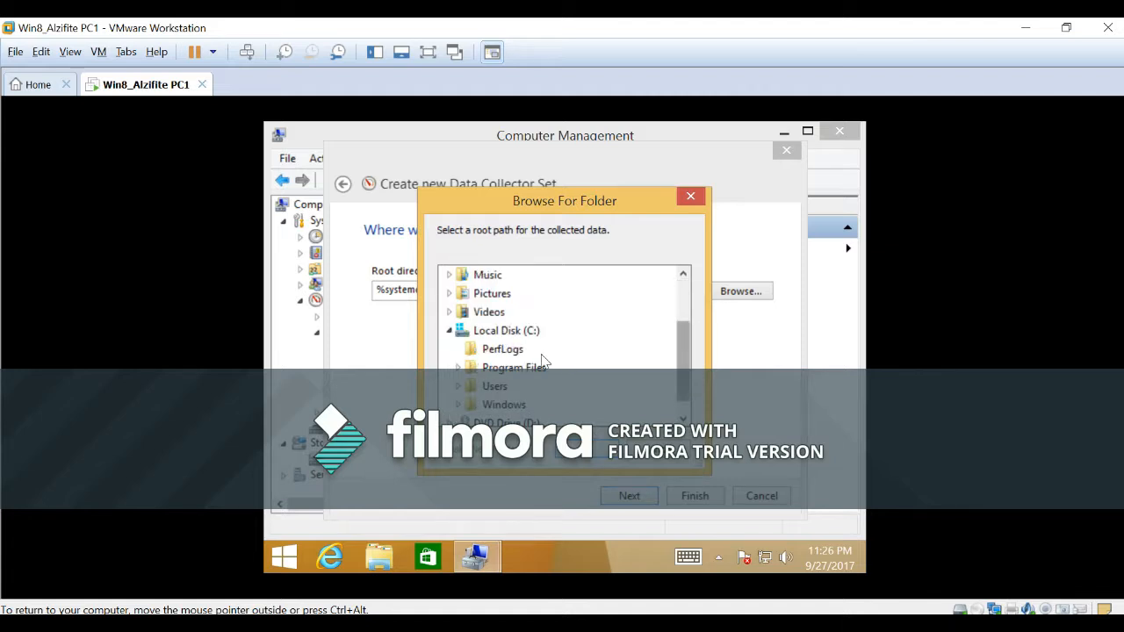
{"action": "left_click", "coordinate": [492, 352]}
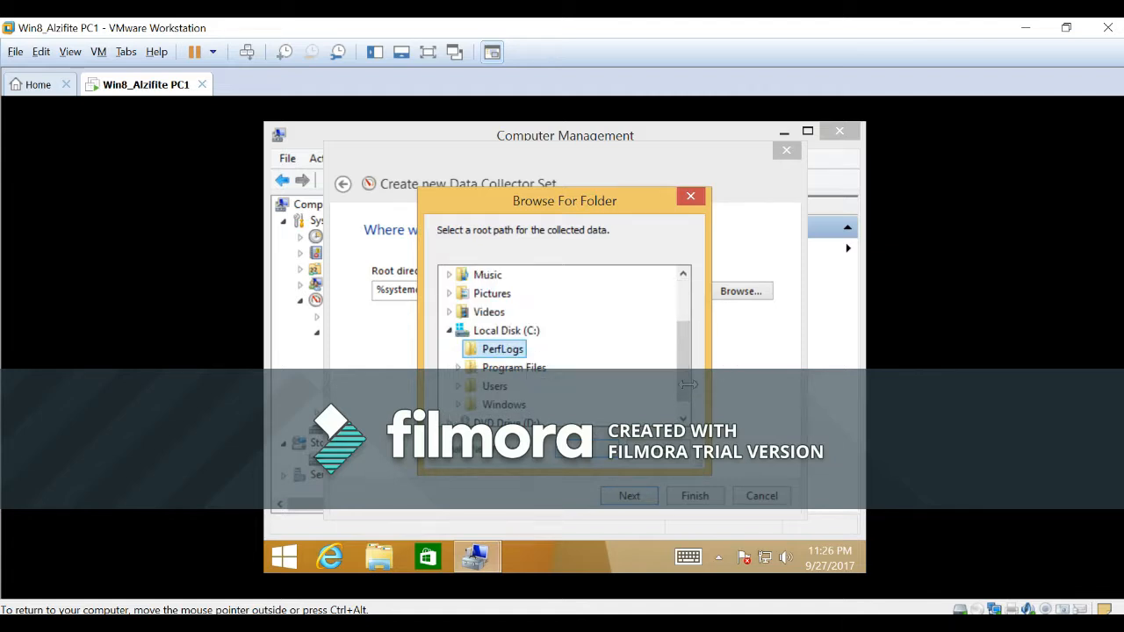
{"action": "left_click", "coordinate": [594, 457]}
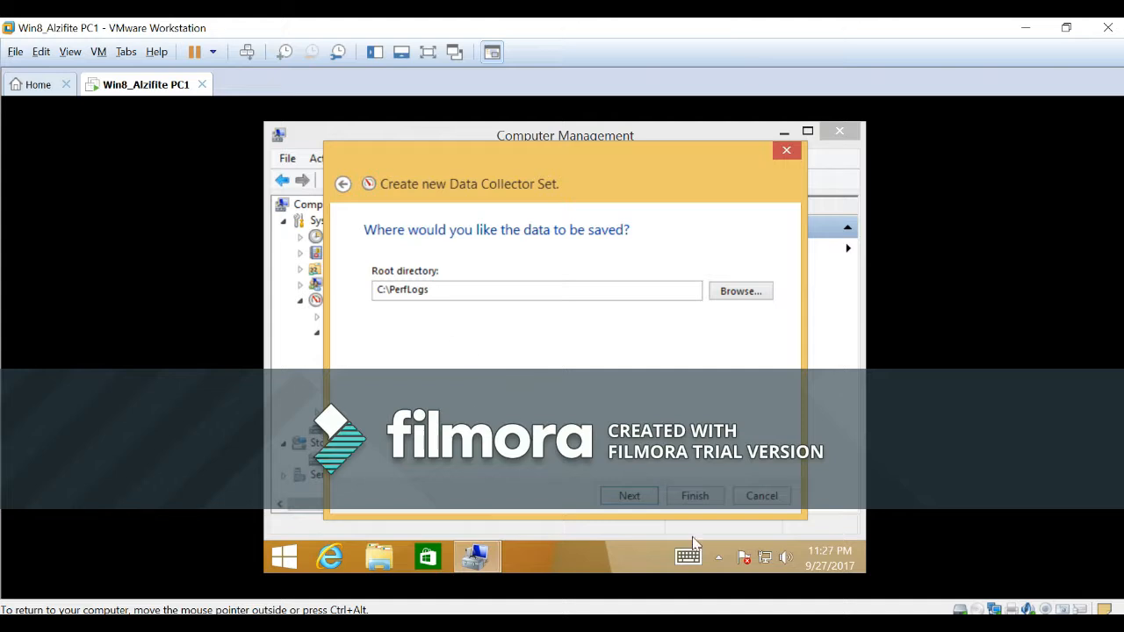
{"action": "left_click", "coordinate": [636, 497]}
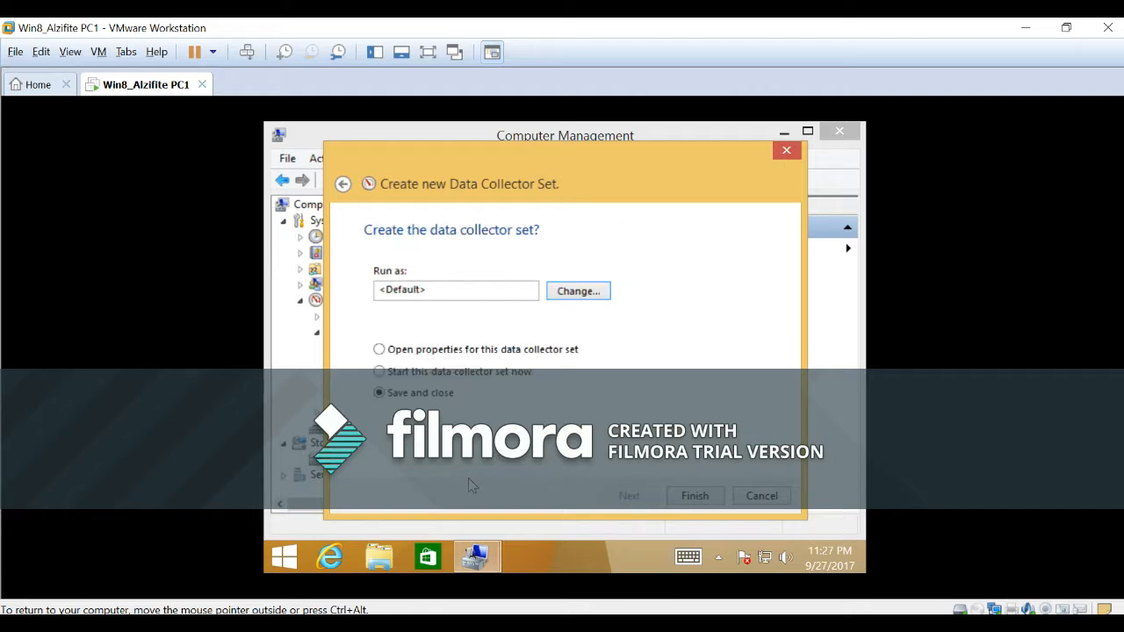
{"action": "left_click", "coordinate": [694, 497]}
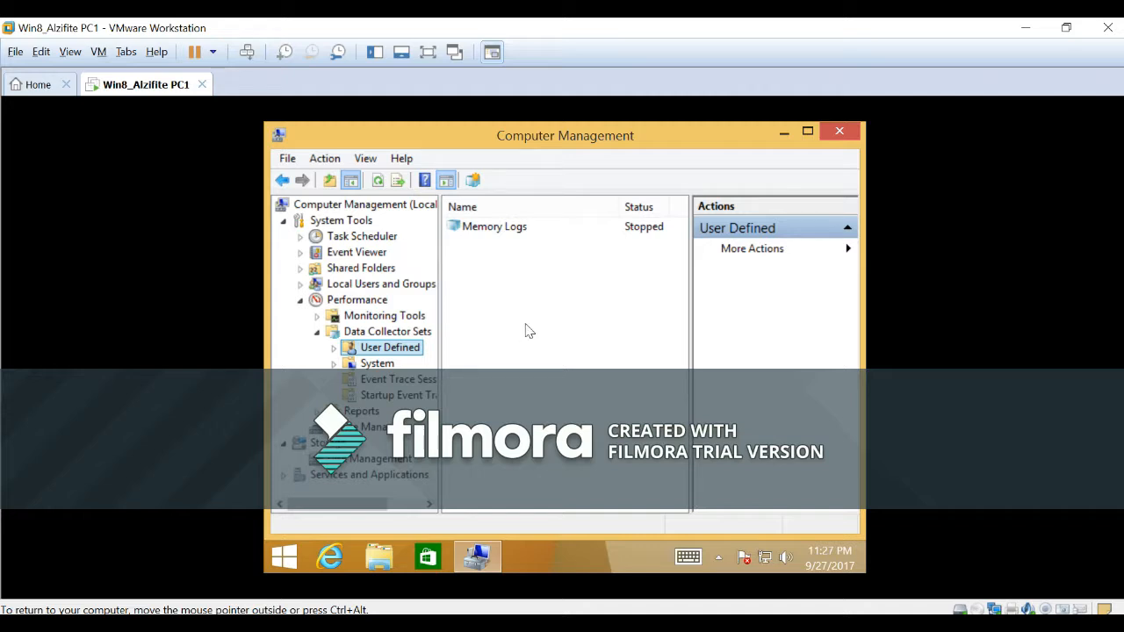
Change the log format of DataCollector01 in the Memory Logs set to Comma Separated, reviewing its log file settings.
{"action": "left_click", "coordinate": [334, 348]}
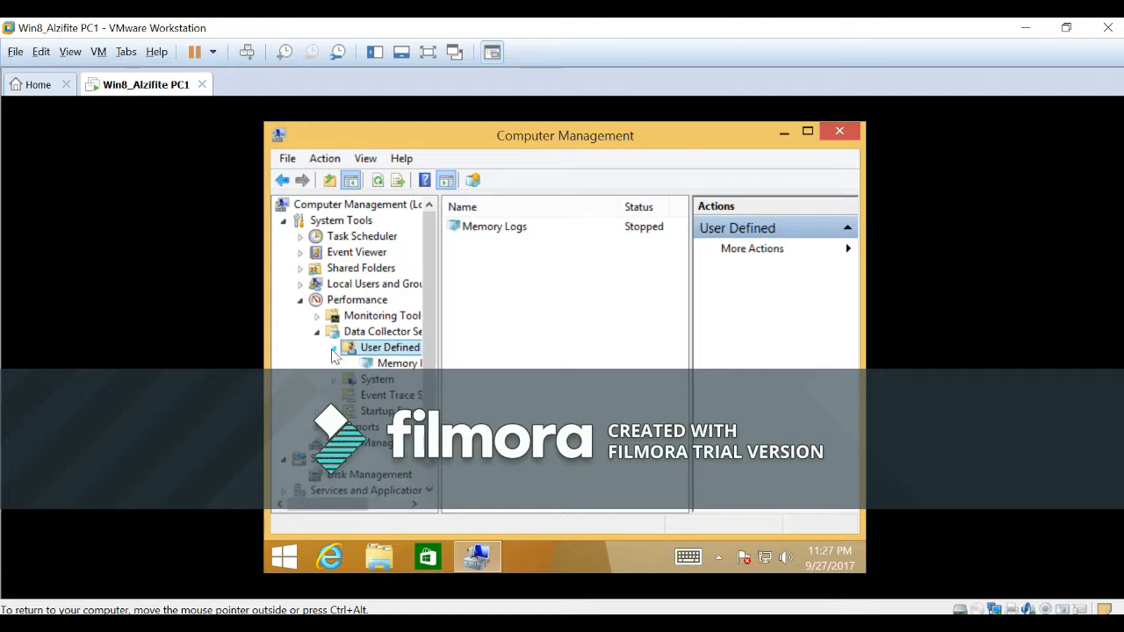
{"action": "left_click_drag", "start_coordinate": [364, 363], "coordinate": [450, 397]}
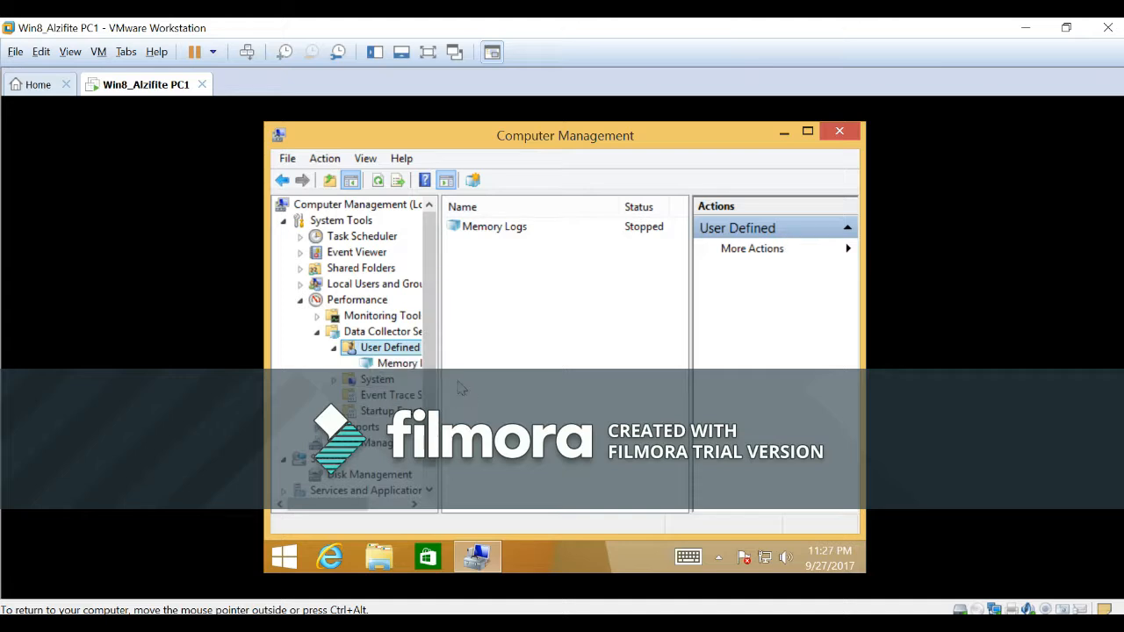
{"action": "left_click", "coordinate": [397, 369]}
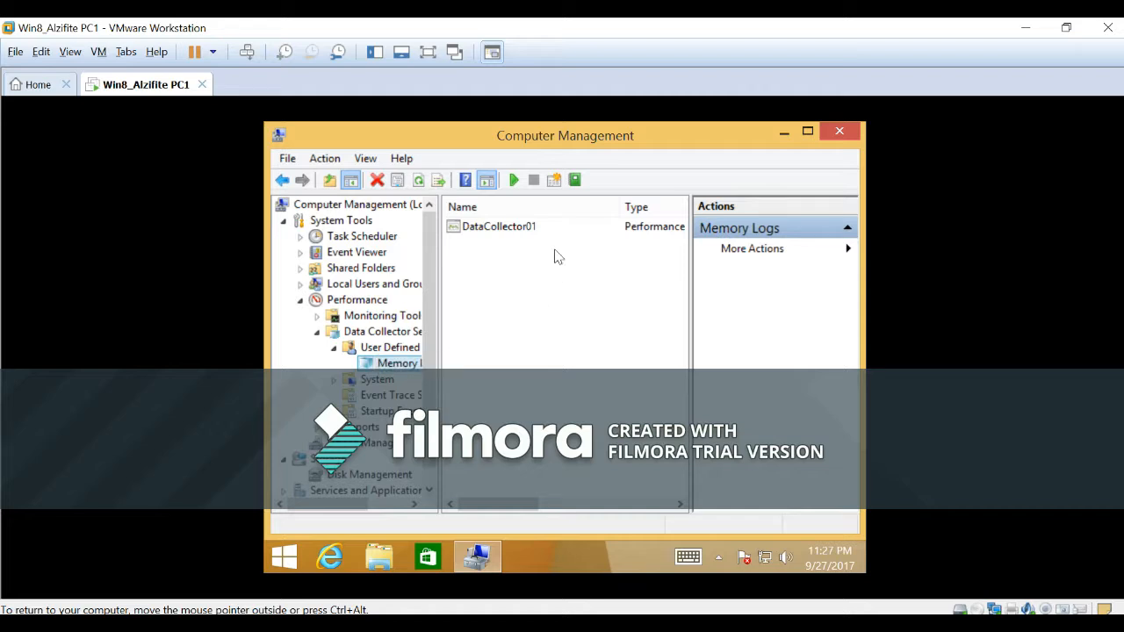
{"action": "right_click", "coordinate": [490, 234]}
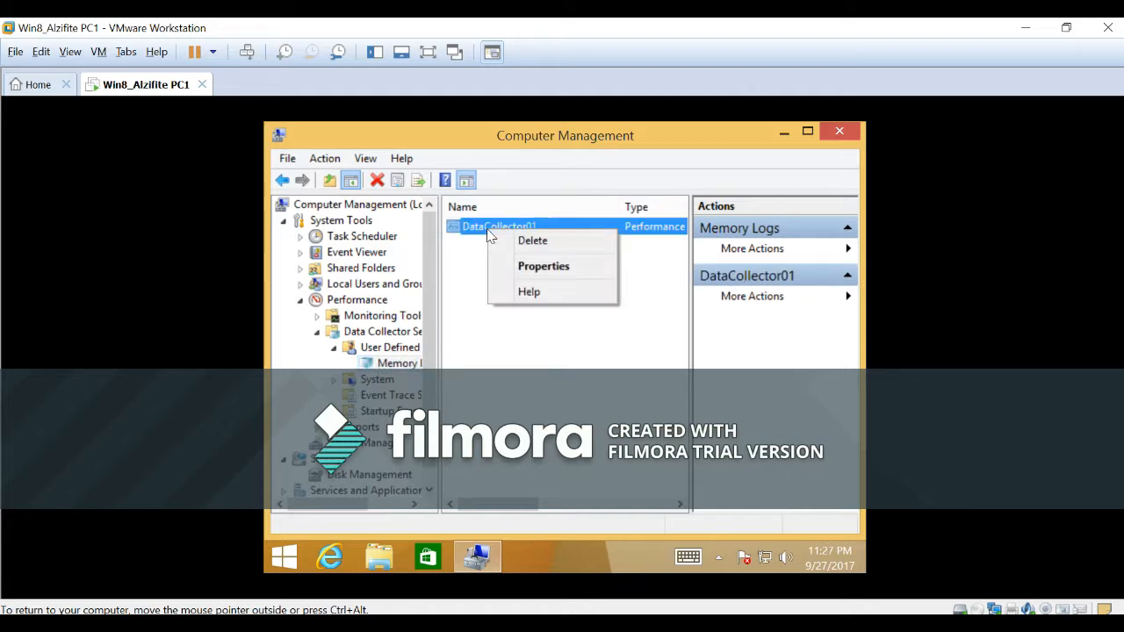
{"action": "left_click", "coordinate": [545, 267]}
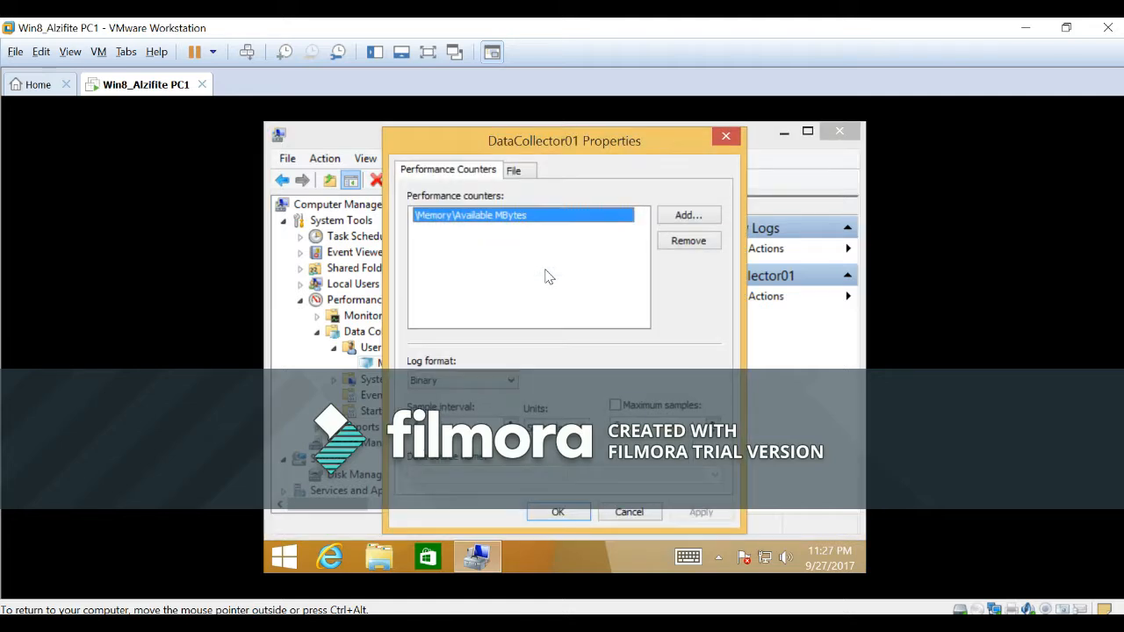
{"action": "left_click", "coordinate": [511, 380]}
{"action": "left_click", "coordinate": [492, 396]}
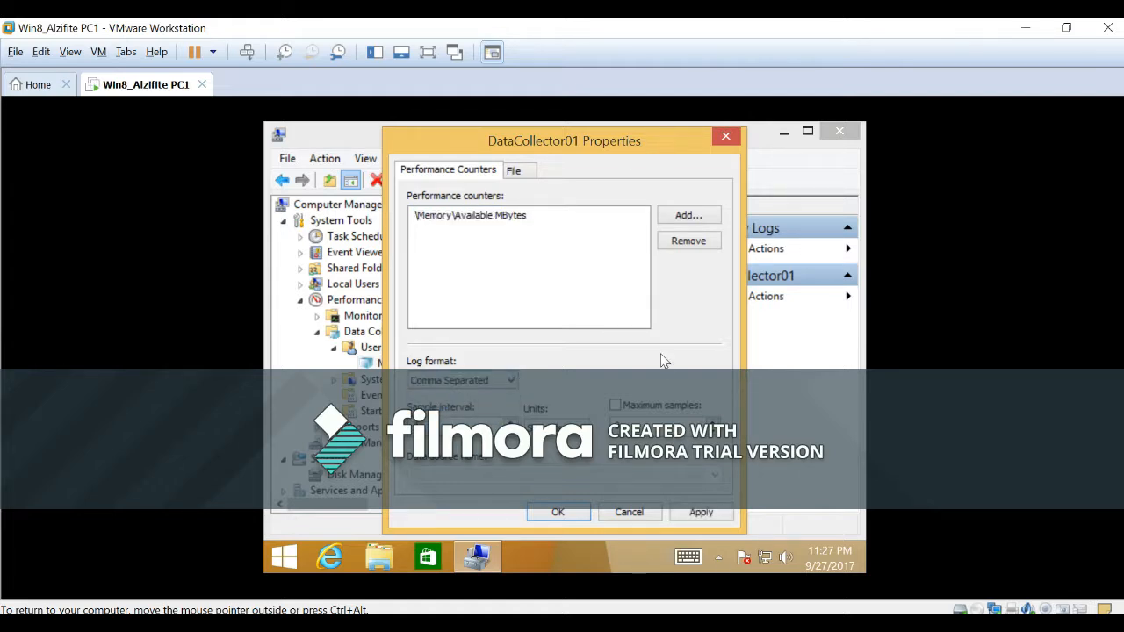
{"action": "left_click", "coordinate": [516, 173]}
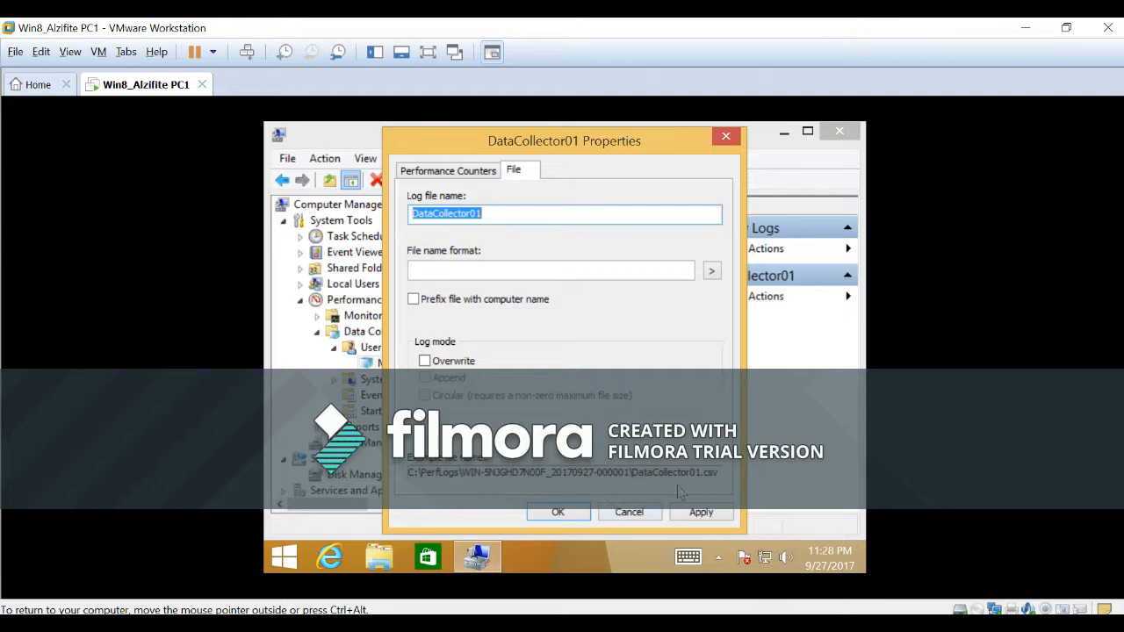
{"action": "left_click", "coordinate": [557, 512]}
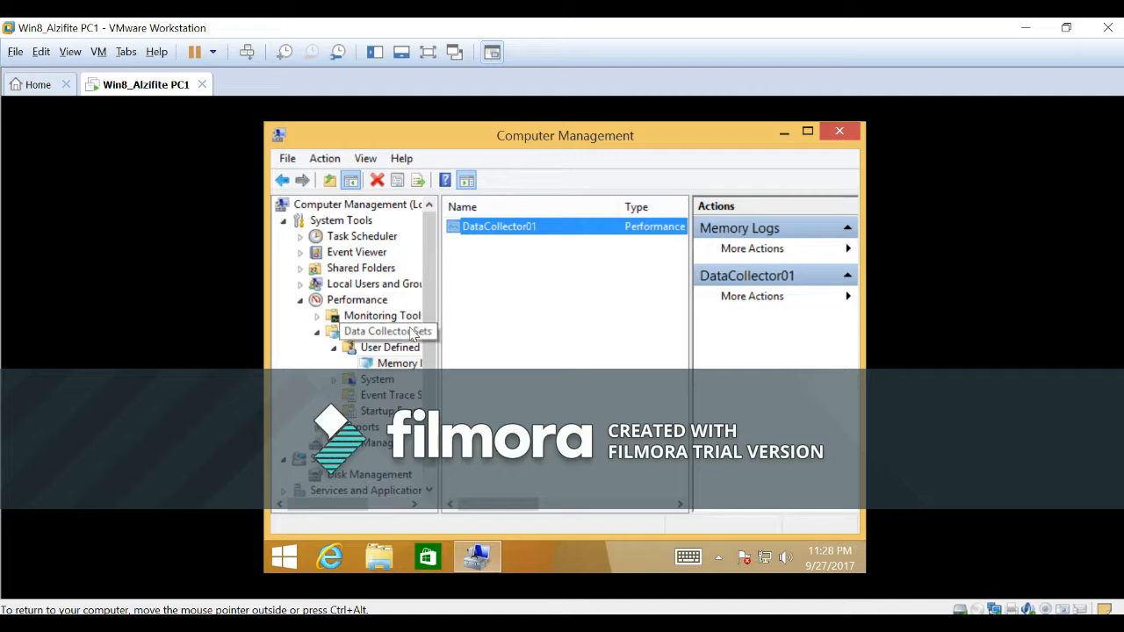
Start the Memory Logs data collector set and generate activity by opening Internet Explorer with an extra tab and closing it again.
{"action": "left_click", "coordinate": [396, 373]}
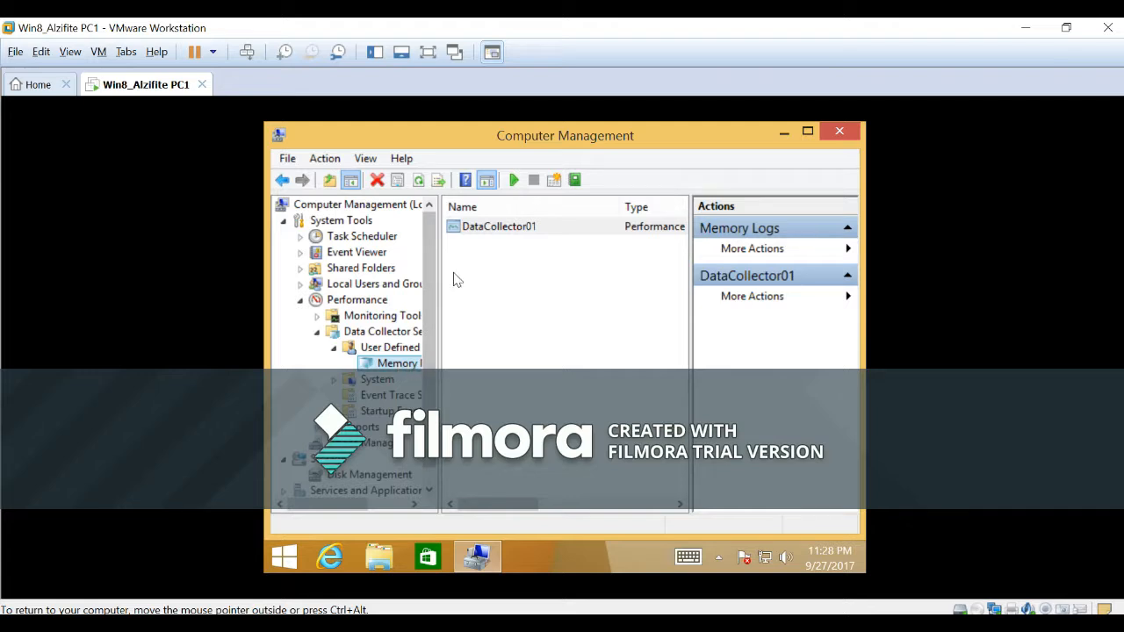
{"action": "left_click", "coordinate": [515, 182]}
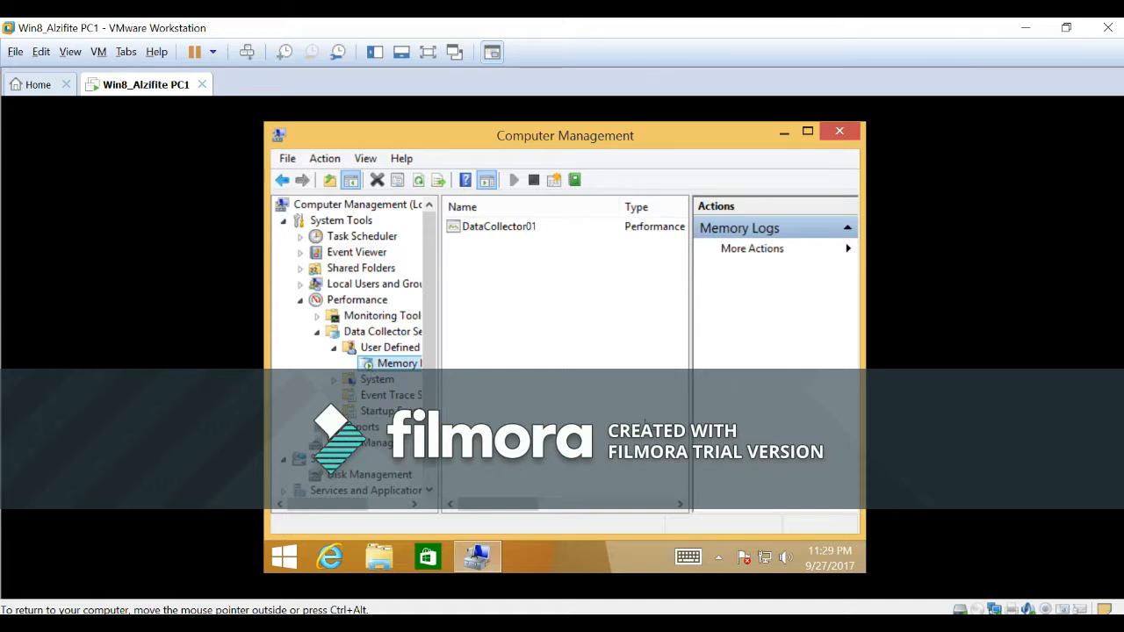
{"action": "left_click", "coordinate": [330, 557]}
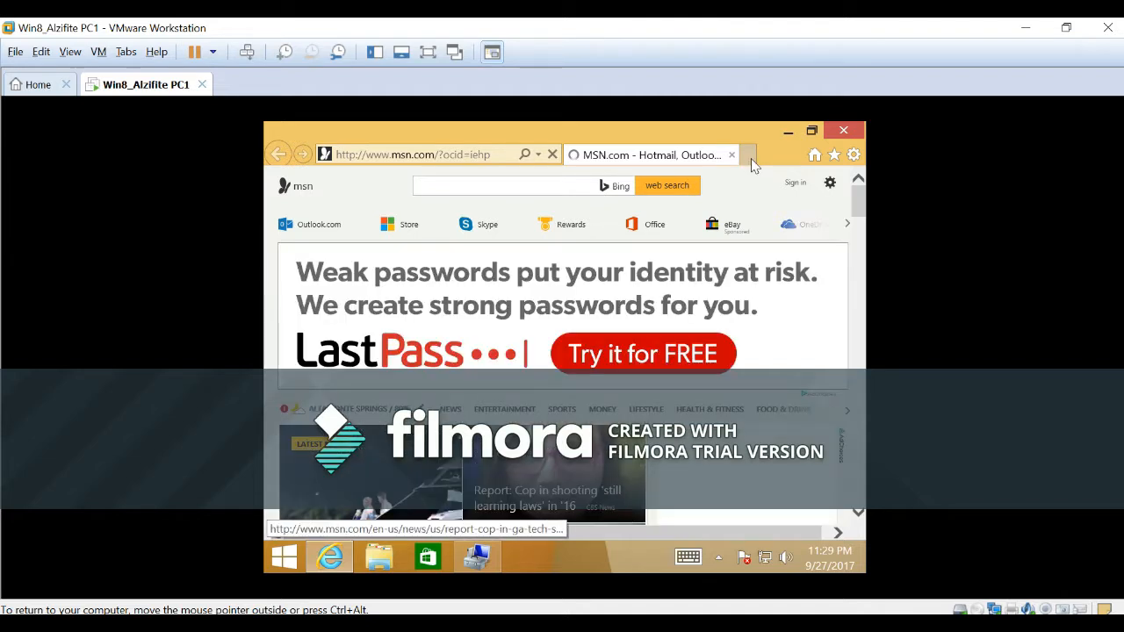
{"action": "left_click", "coordinate": [751, 157]}
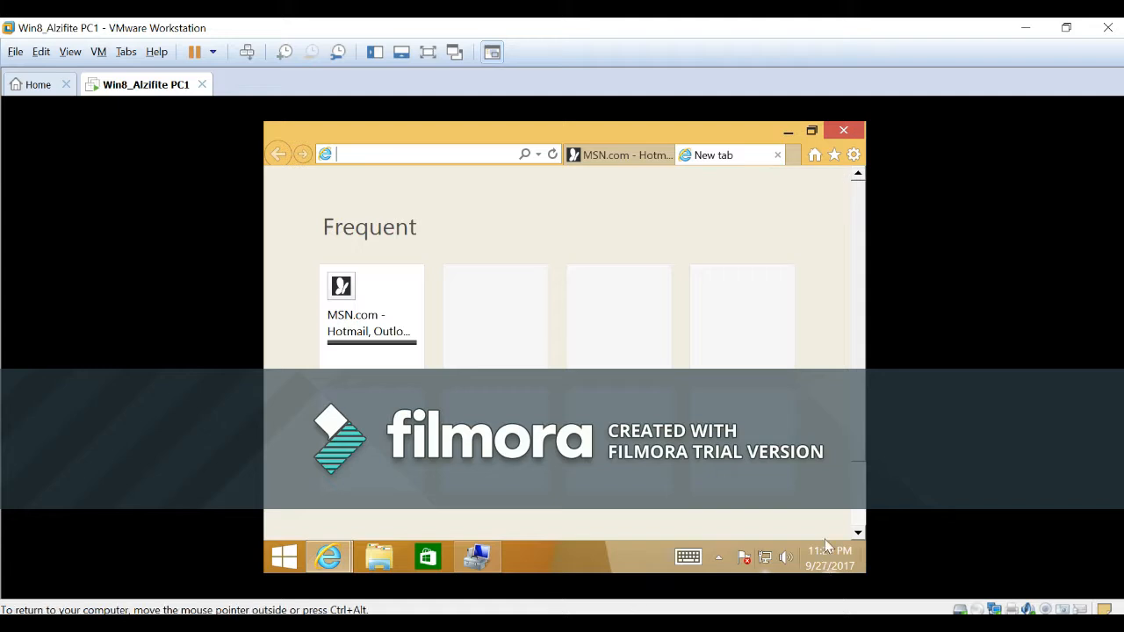
{"action": "left_click", "coordinate": [778, 155]}
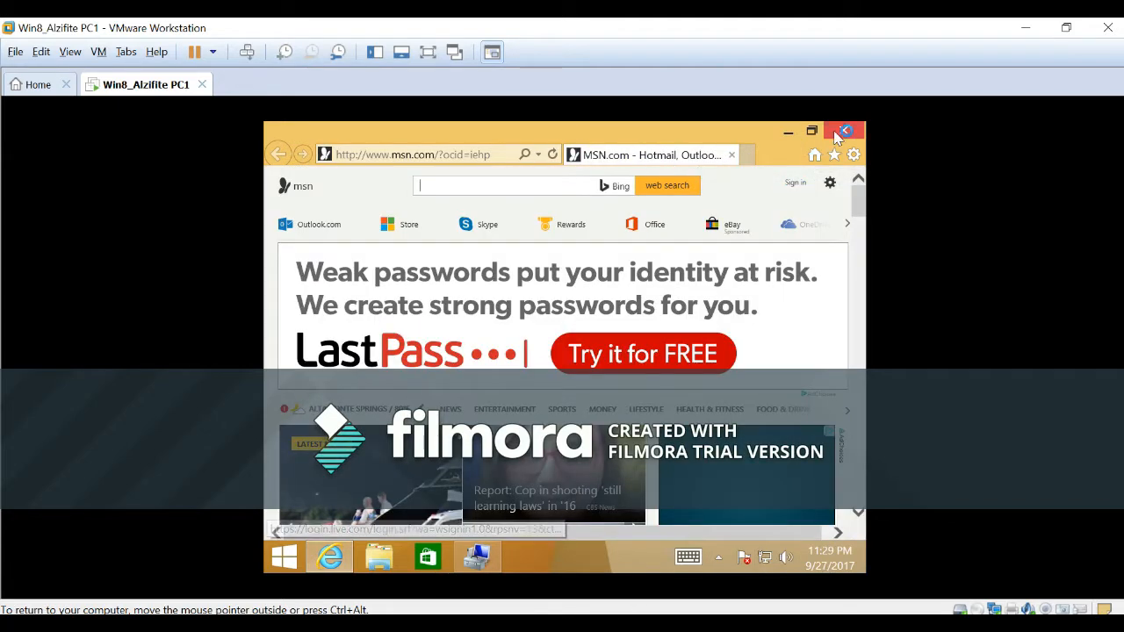
{"action": "left_click", "coordinate": [732, 156]}
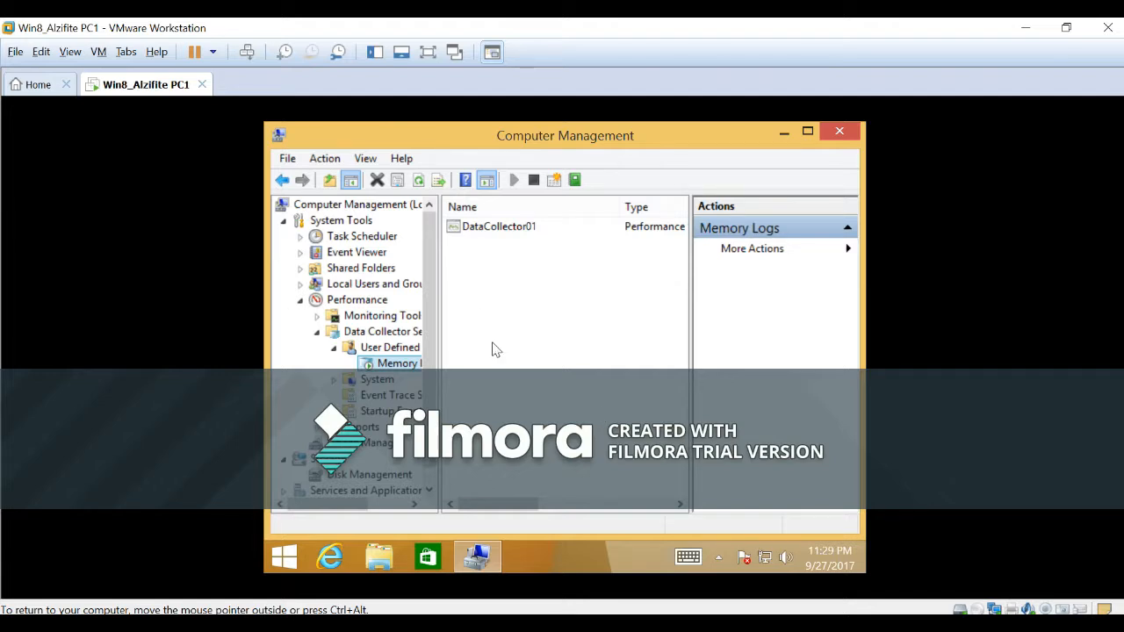
Stop the running Memory Logs data collector set, and start and stop it once more.
{"action": "left_click", "coordinate": [533, 181]}
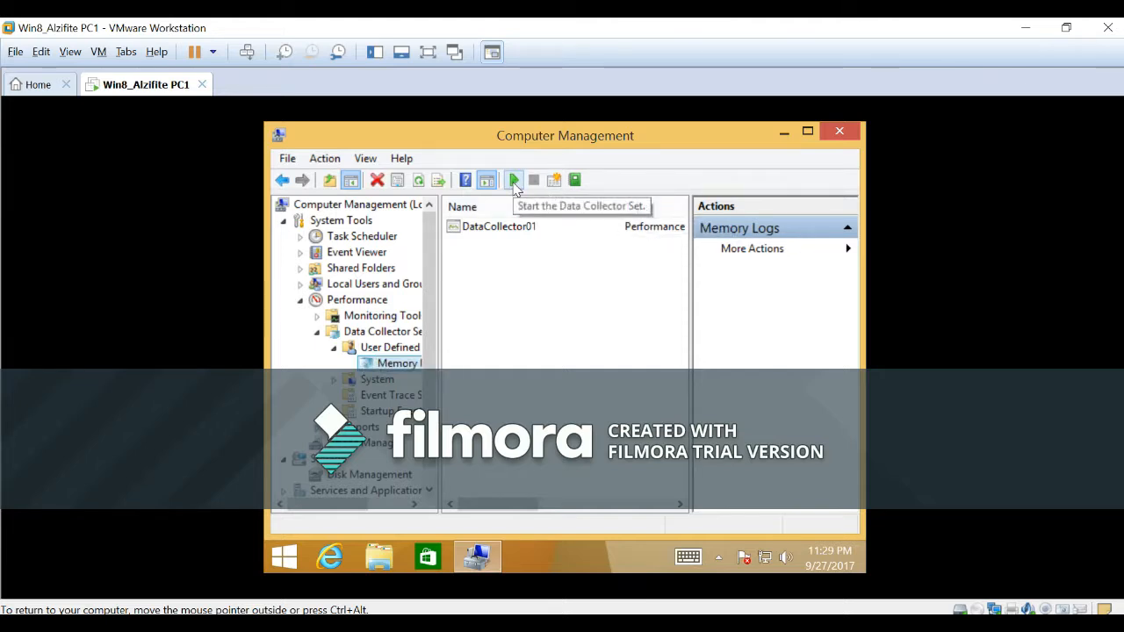
{"action": "left_click", "coordinate": [515, 181]}
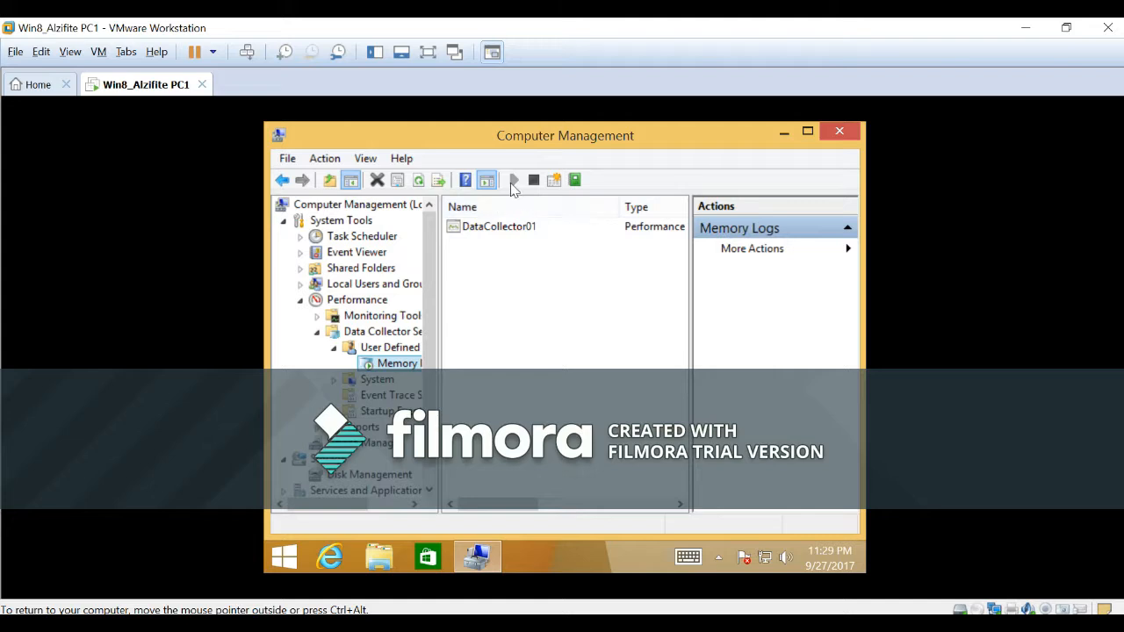
{"action": "left_click", "coordinate": [535, 180]}
{"action": "left_click_drag", "start_coordinate": [545, 504], "coordinate": [518, 506]}
In File Explorer, open the C:\PerfLogs subfolder ending in 000002, granting permanent access to it, and select the DataCollector01 log.
{"action": "left_click", "coordinate": [376, 562]}
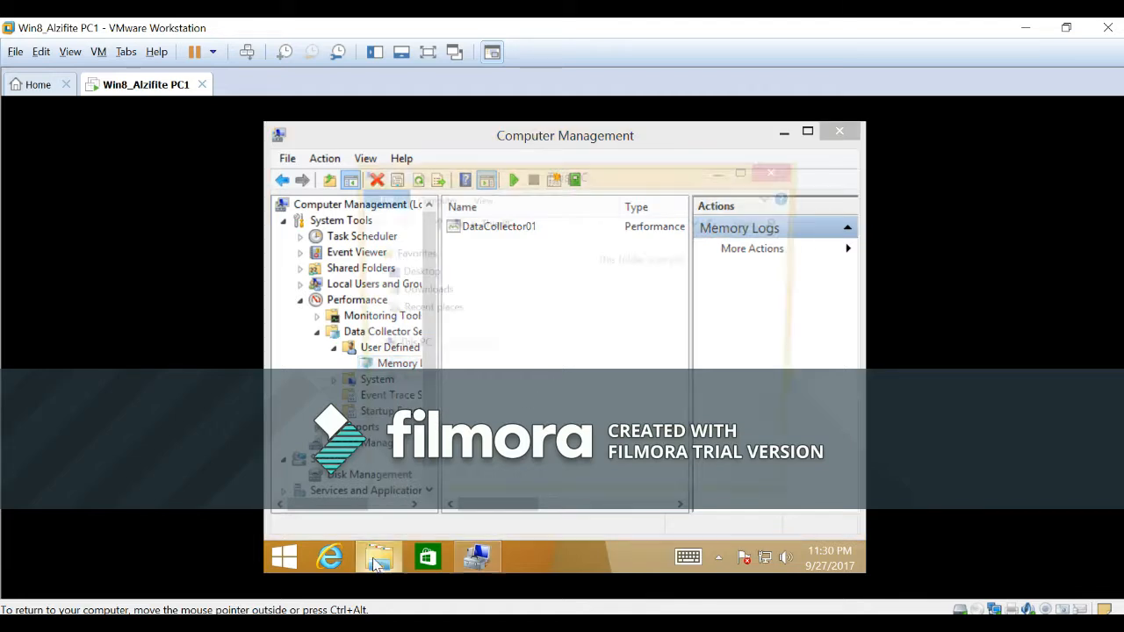
{"action": "scroll", "coordinate": [500, 399], "scroll_direction": "down", "scroll_amount": 3}
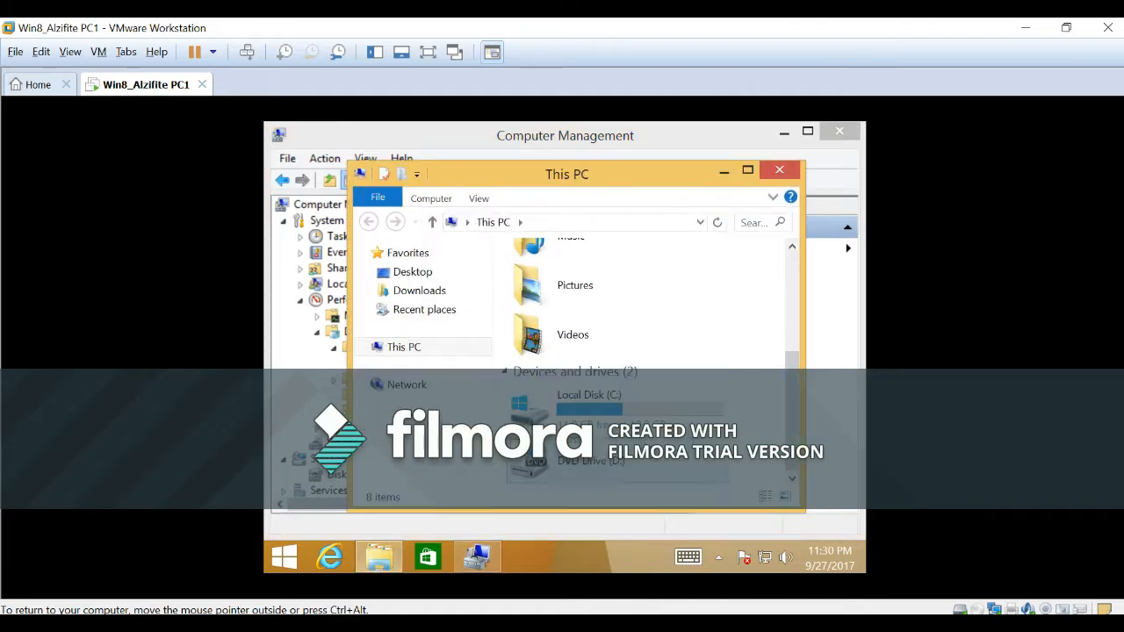
{"action": "double_click", "coordinate": [601, 413]}
{"action": "double_click", "coordinate": [562, 277]}
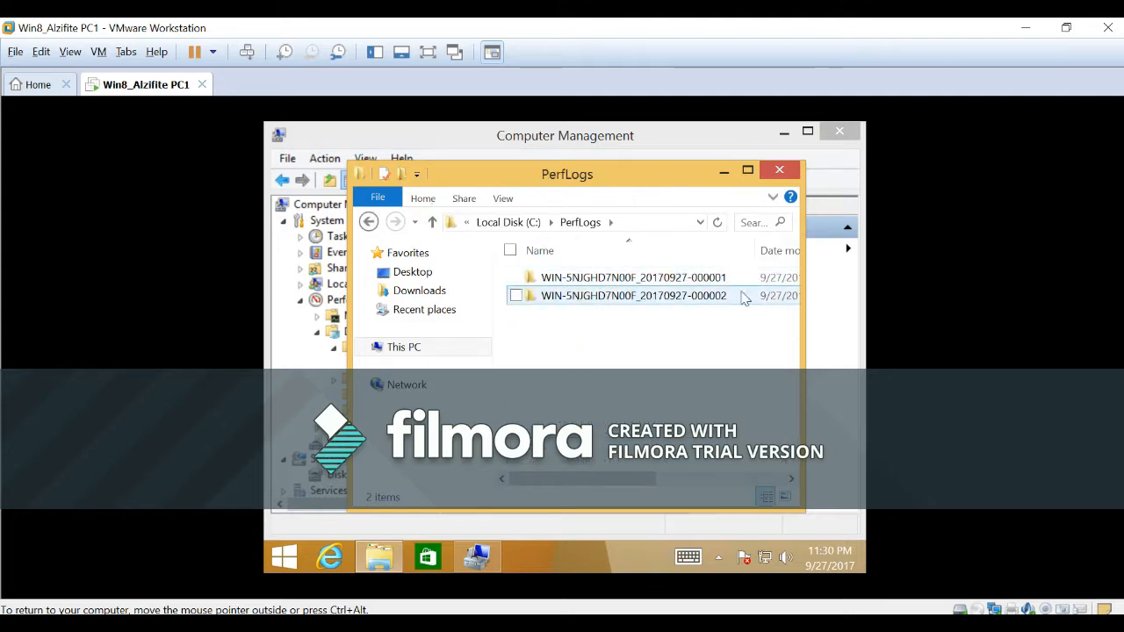
{"action": "left_click_drag", "start_coordinate": [621, 479], "coordinate": [600, 498]}
{"action": "double_click", "coordinate": [592, 297]}
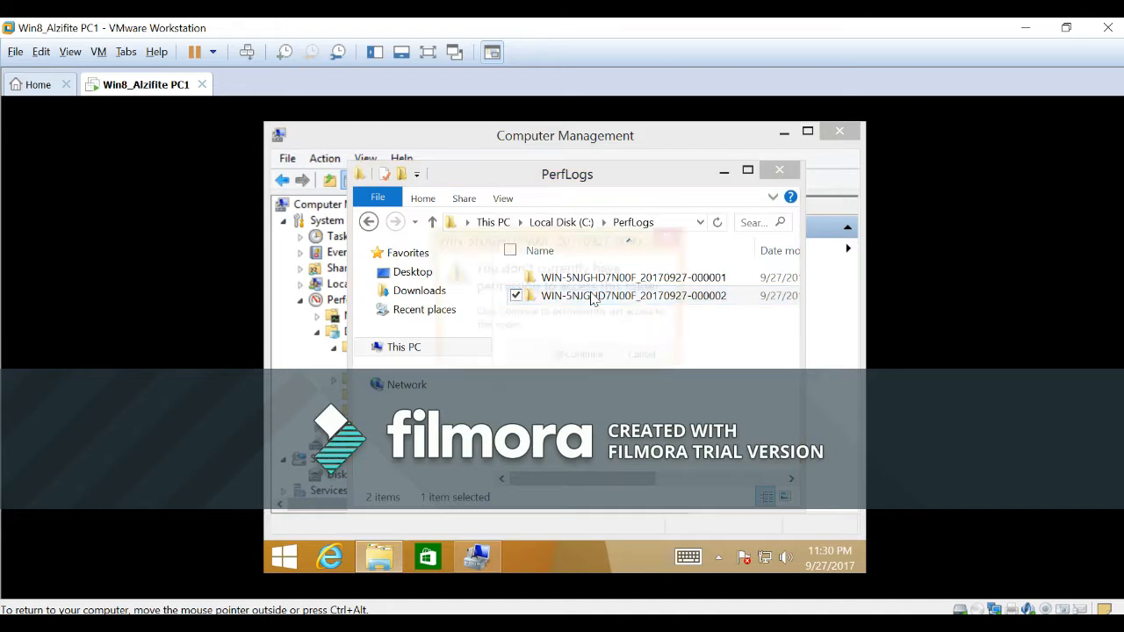
{"action": "left_click", "coordinate": [572, 361]}
{"action": "left_click", "coordinate": [580, 281]}
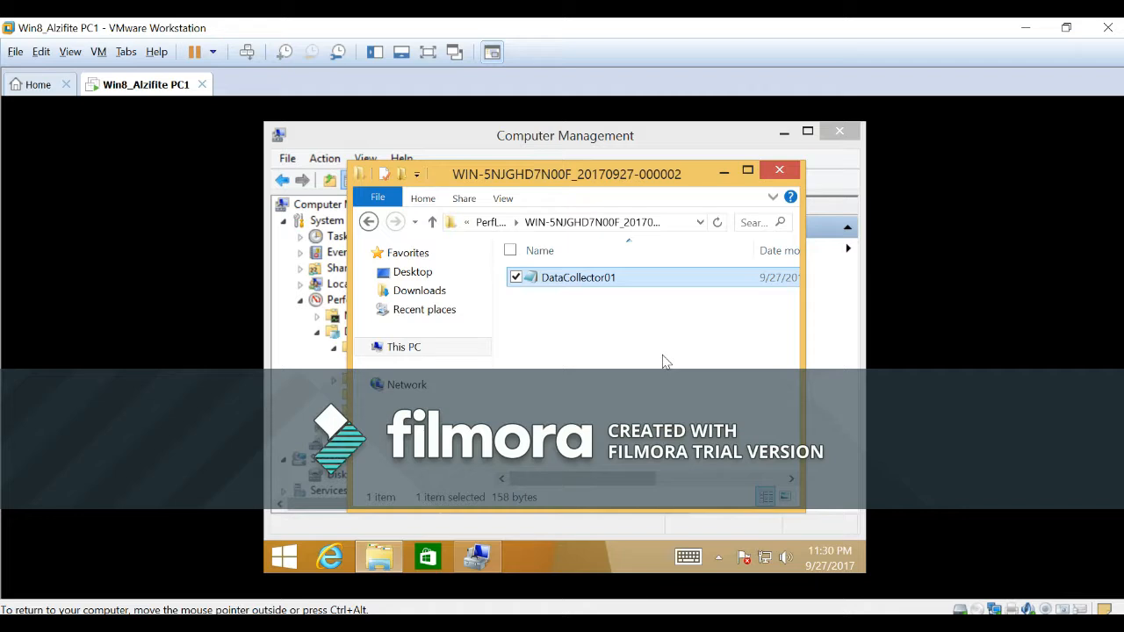
Open the DataCollector01 log in Notepad, enlarge the window to review the logged memory values, and close both the log and its folder.
{"action": "double_click", "coordinate": [586, 279]}
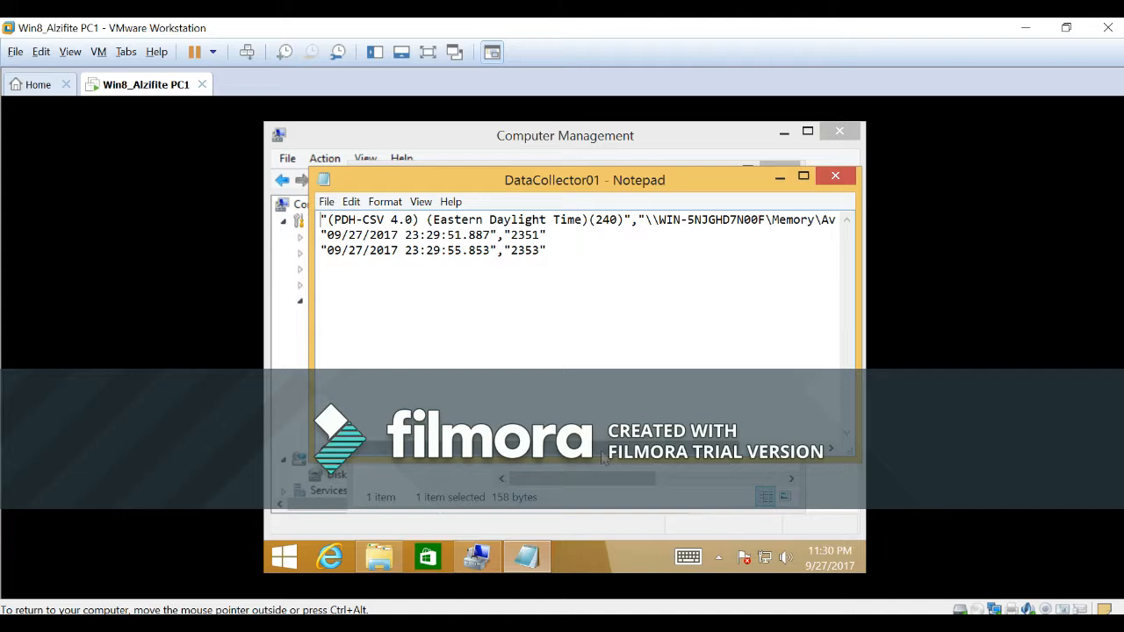
{"action": "left_click_drag", "start_coordinate": [604, 462], "coordinate": [604, 532]}
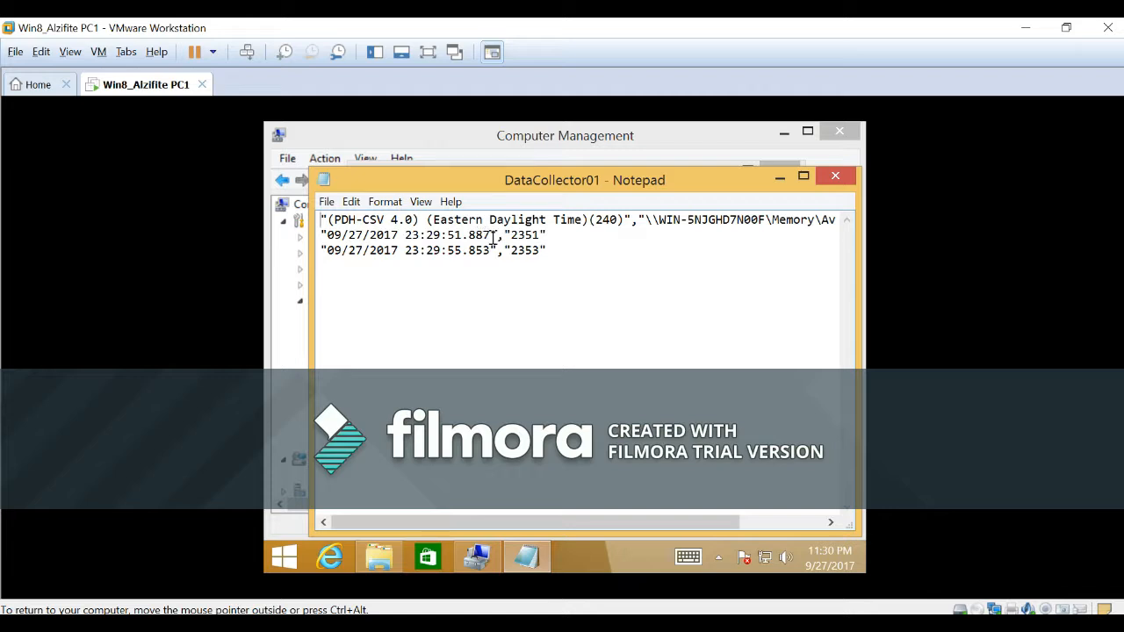
{"action": "left_click_drag", "start_coordinate": [698, 526], "coordinate": [668, 529]}
{"action": "left_click", "coordinate": [836, 180]}
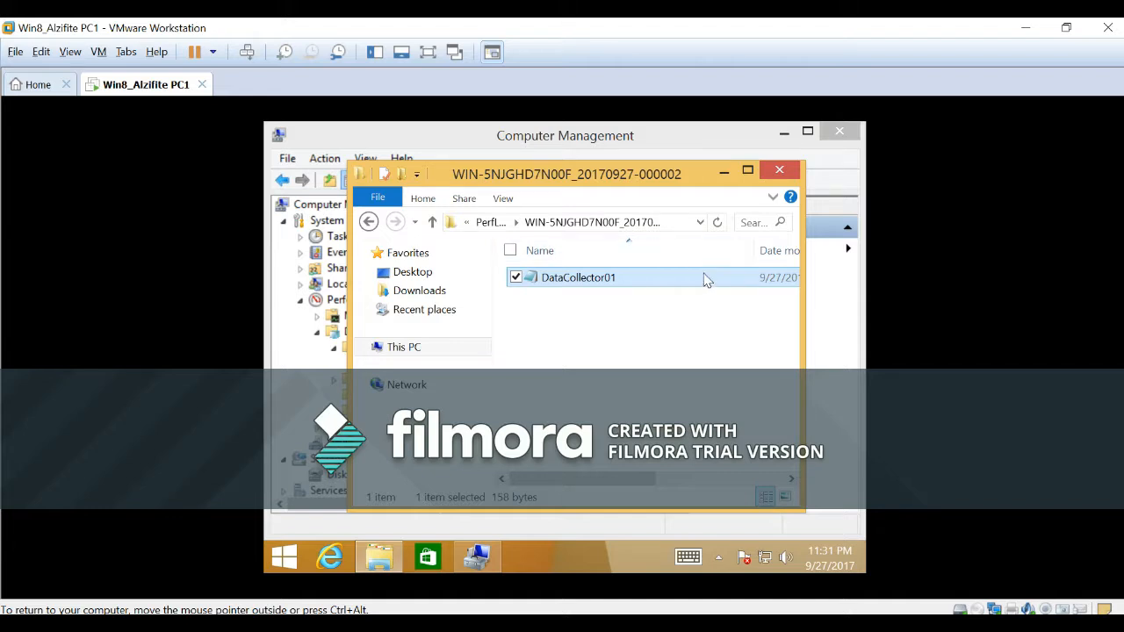
{"action": "left_click", "coordinate": [780, 172]}
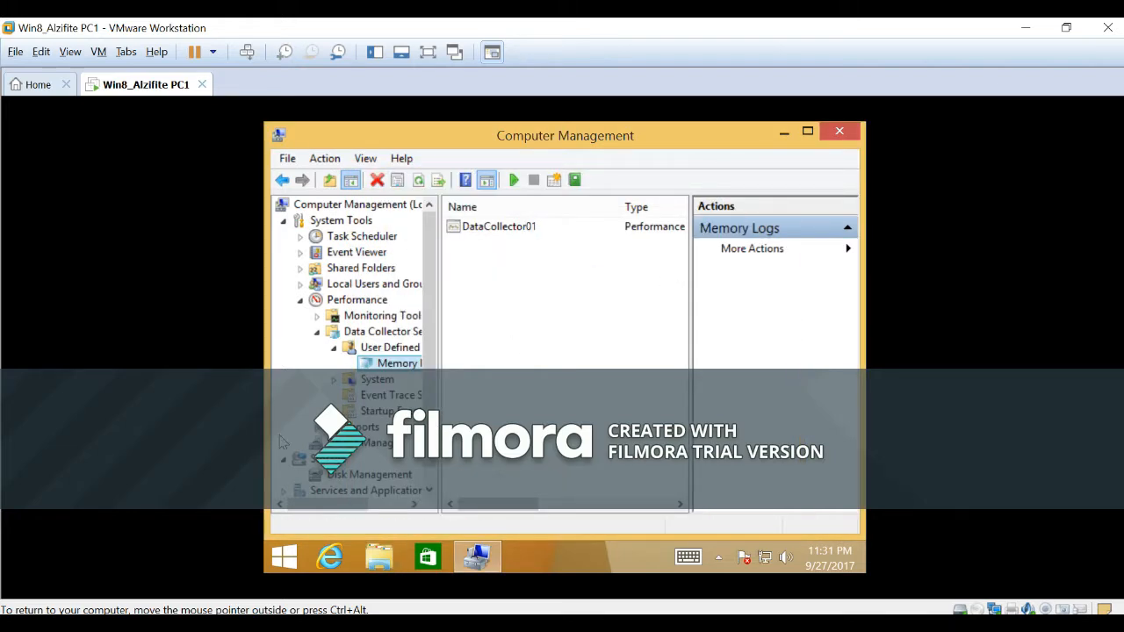
Delete the Memory Logs data collector set from the User Defined sets in Computer Management.
{"action": "right_click", "coordinate": [383, 369]}
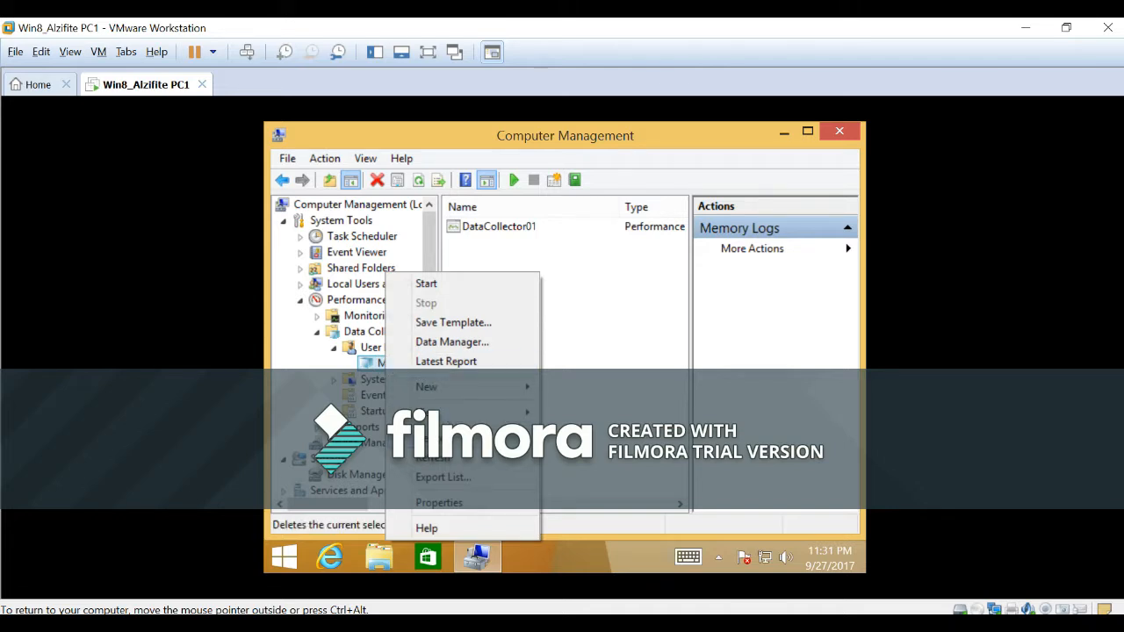
{"action": "left_click", "coordinate": [439, 437]}
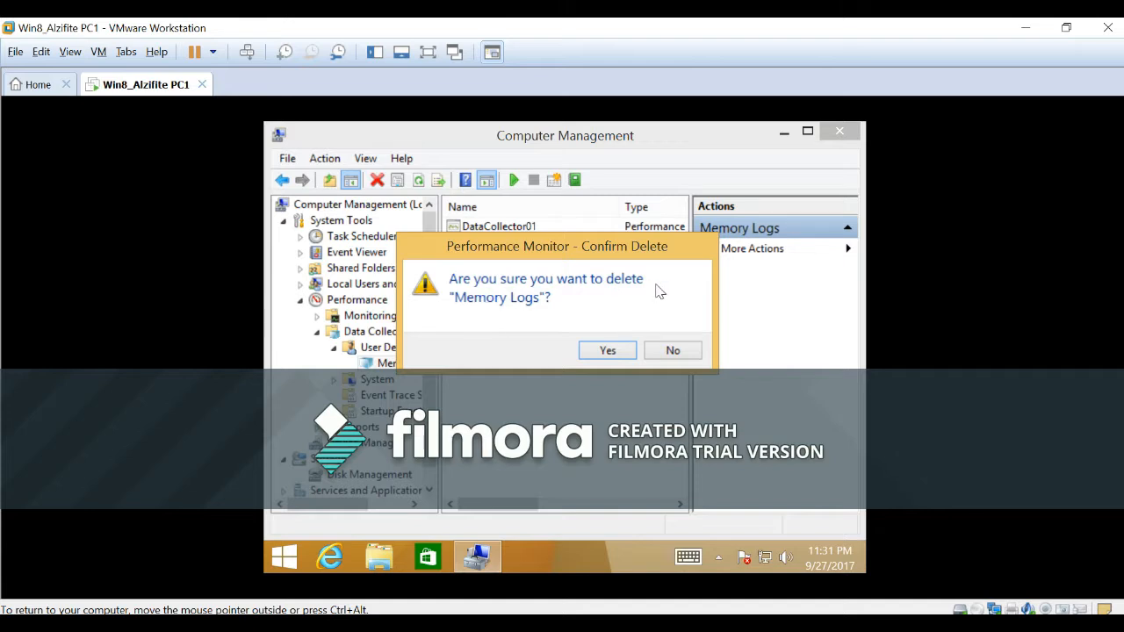
{"action": "left_click", "coordinate": [607, 350]}
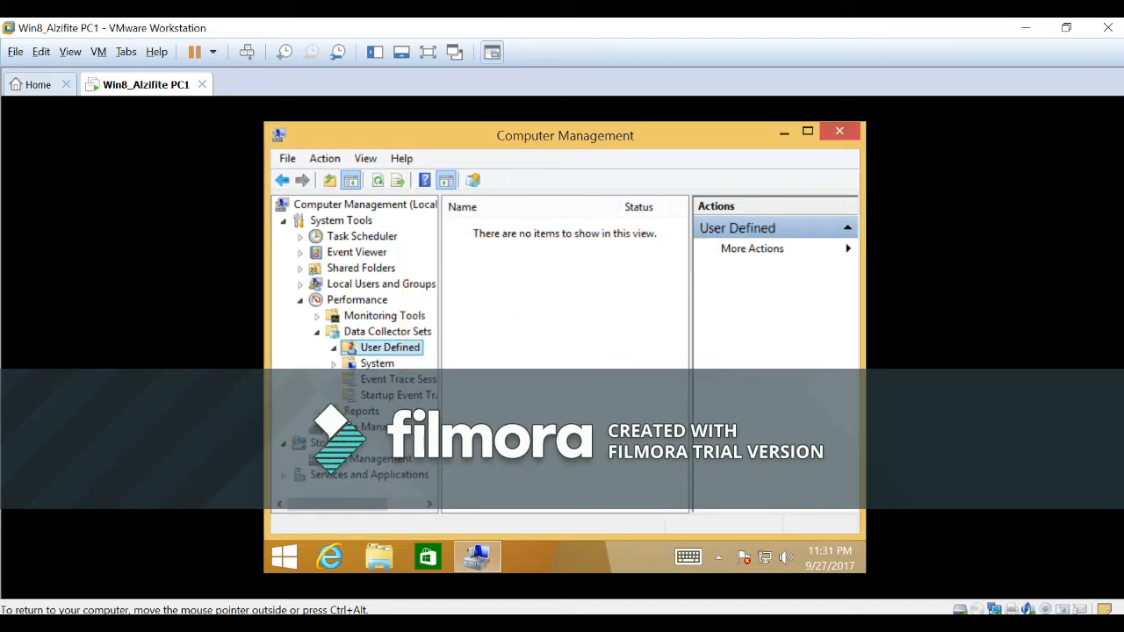
In File Explorer, open C:\PerfLogs, check the contents of the subfolder ending in 000002, and return to PerfLogs.
{"action": "left_click", "coordinate": [379, 556]}
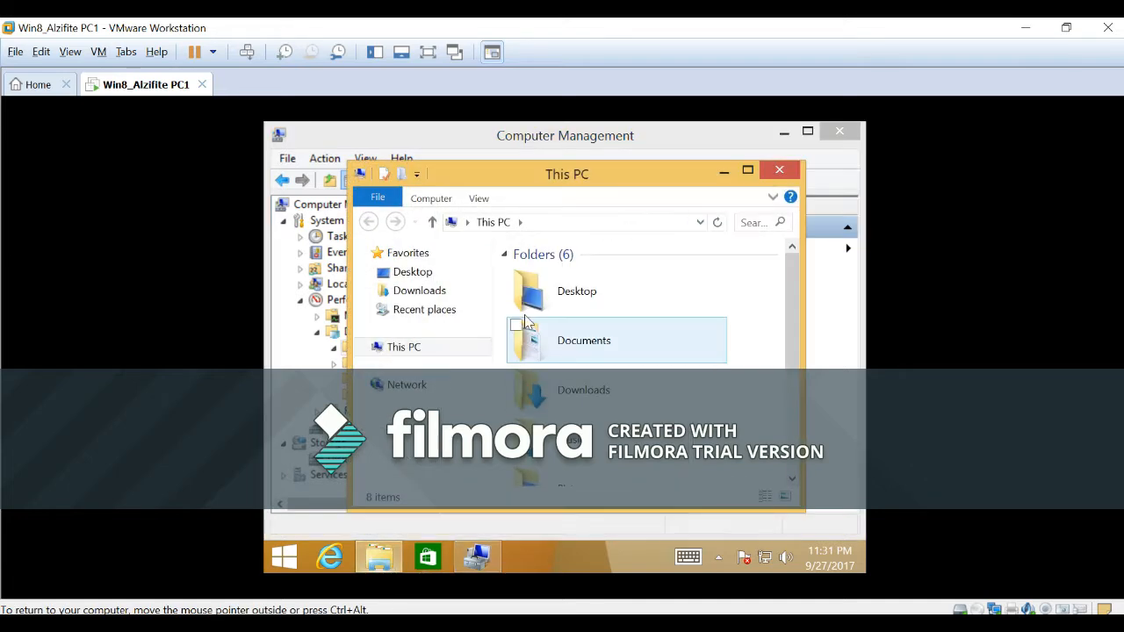
{"action": "scroll", "coordinate": [668, 413], "scroll_direction": "down", "scroll_amount": 3}
{"action": "double_click", "coordinate": [637, 406]}
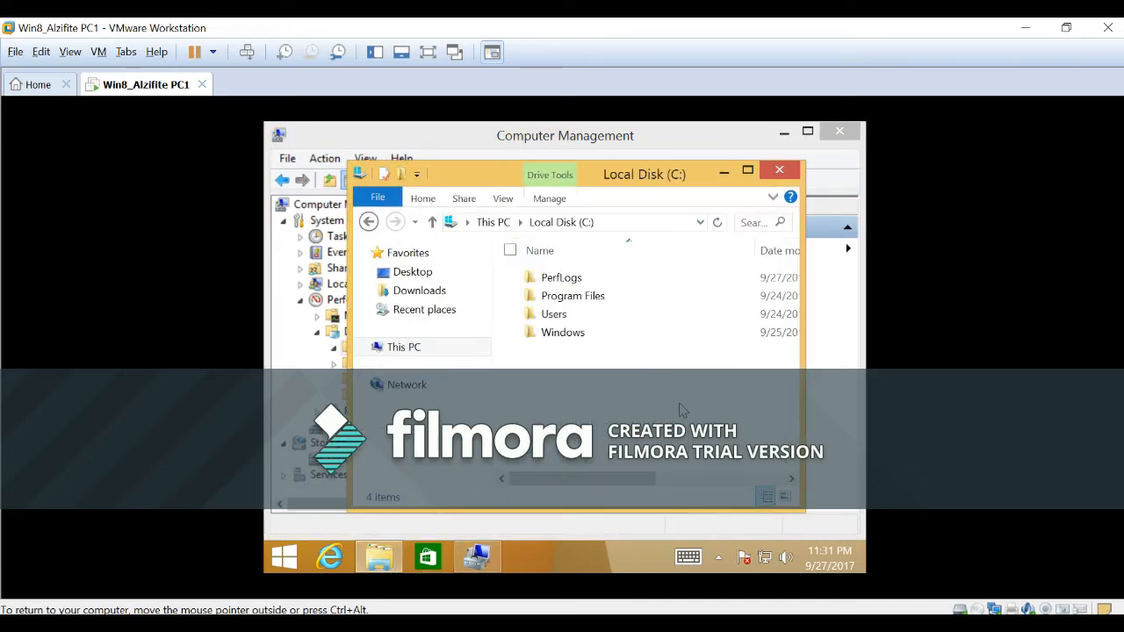
{"action": "double_click", "coordinate": [561, 278]}
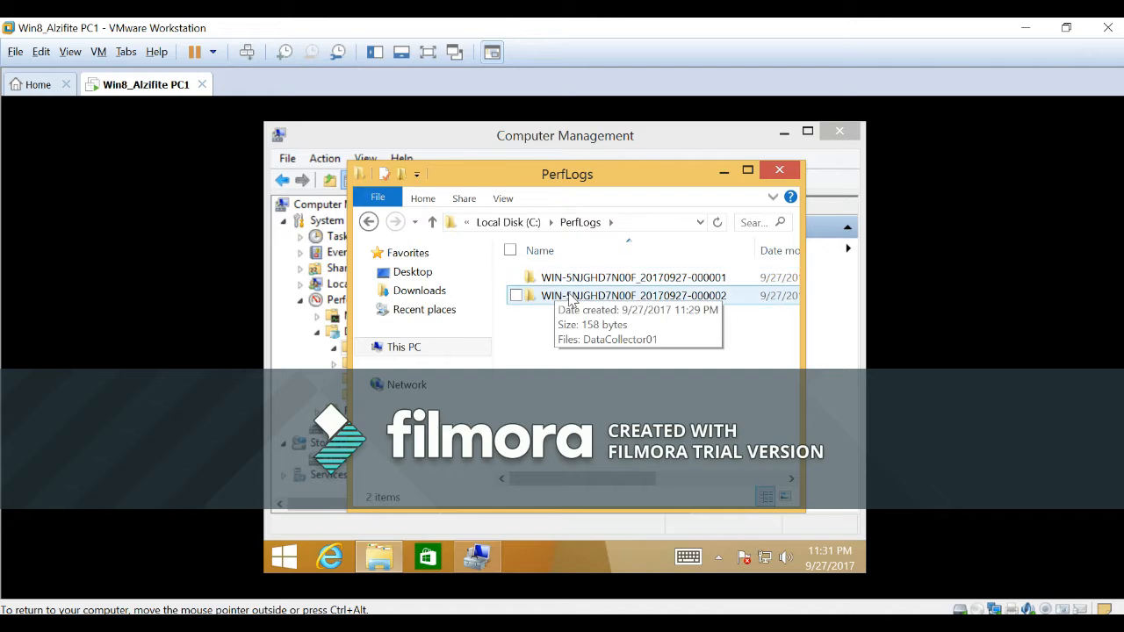
{"action": "double_click", "coordinate": [571, 296]}
{"action": "left_click", "coordinate": [572, 287]}
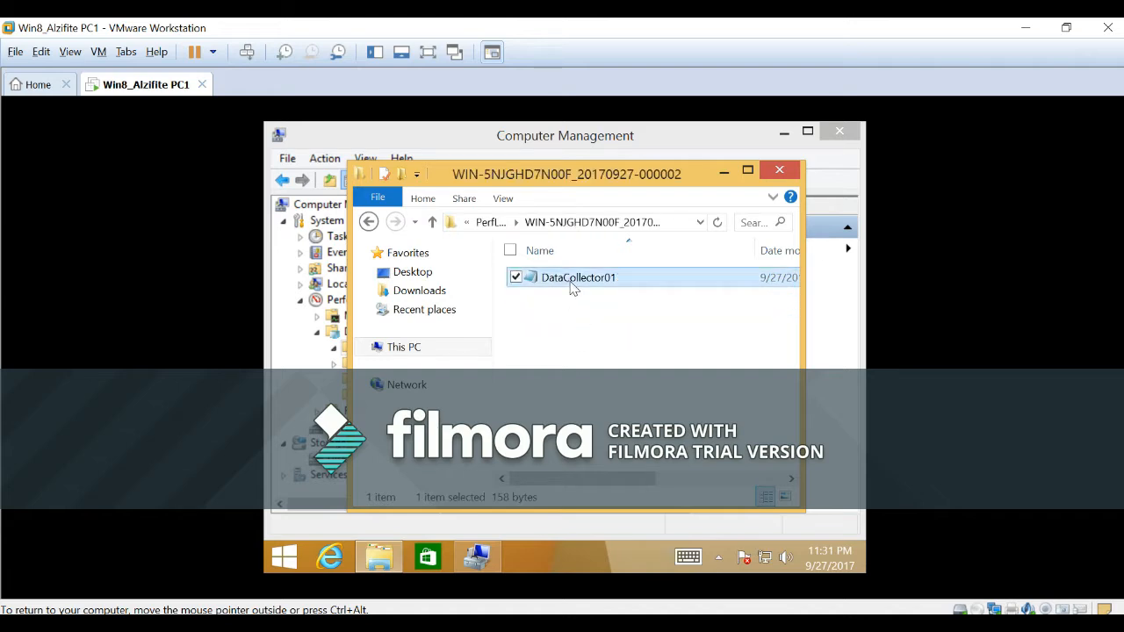
{"action": "left_click", "coordinate": [369, 221]}
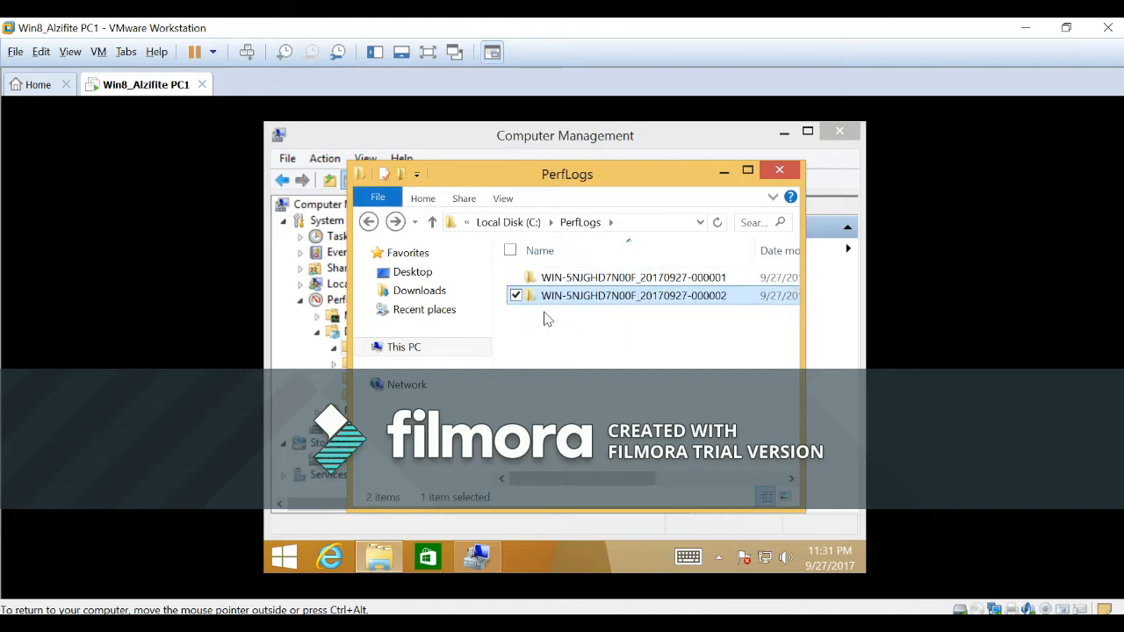
Delete both log subfolders, ending in 000002 and 000001, from the PerfLogs folder.
{"action": "right_click", "coordinate": [557, 300]}
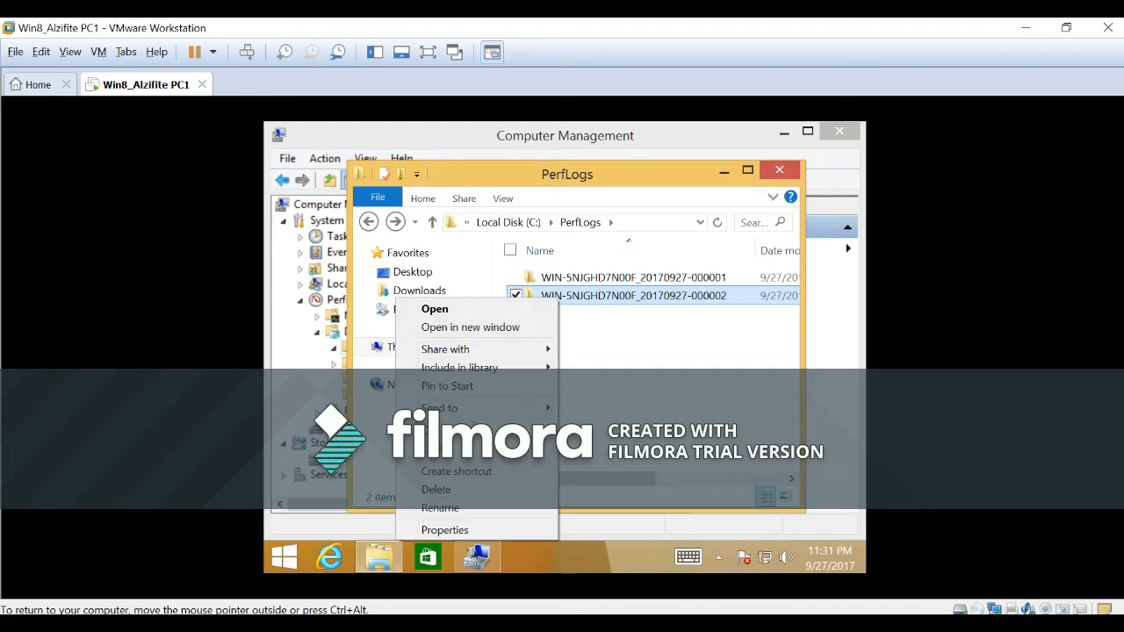
{"action": "left_click", "coordinate": [471, 489]}
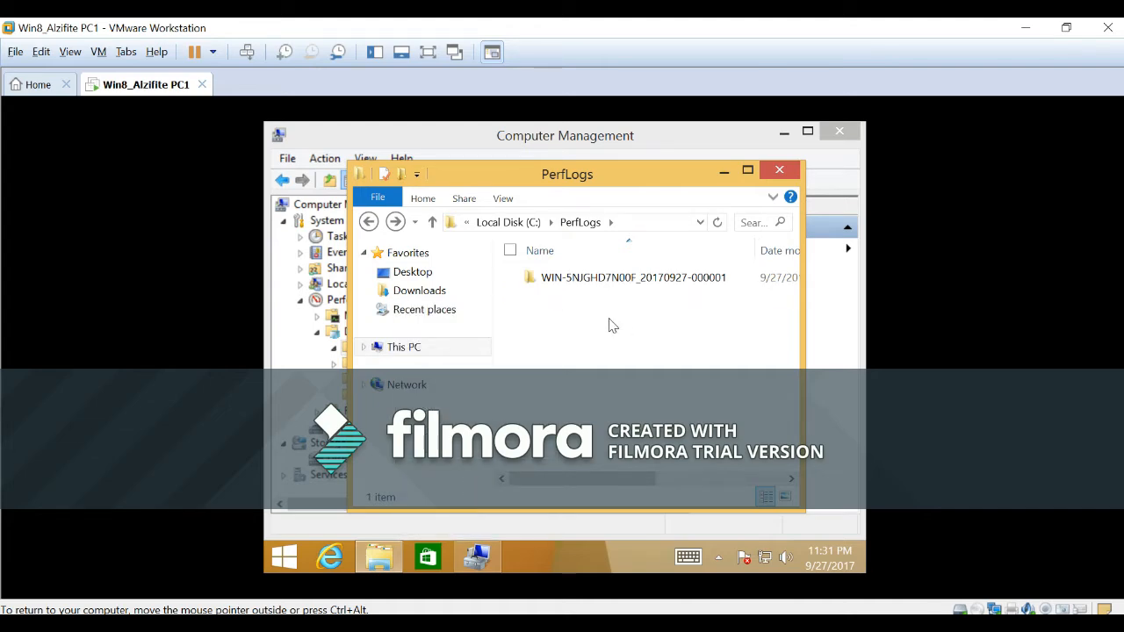
{"action": "left_click", "coordinate": [571, 279]}
{"action": "right_click", "coordinate": [571, 278]}
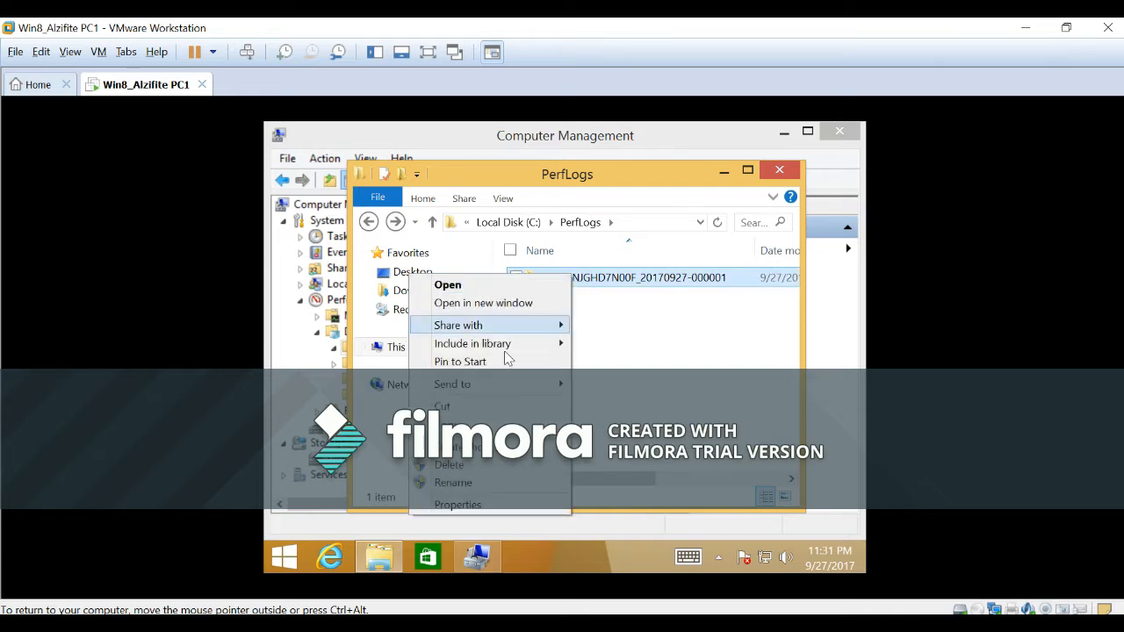
{"action": "left_click", "coordinate": [466, 465]}
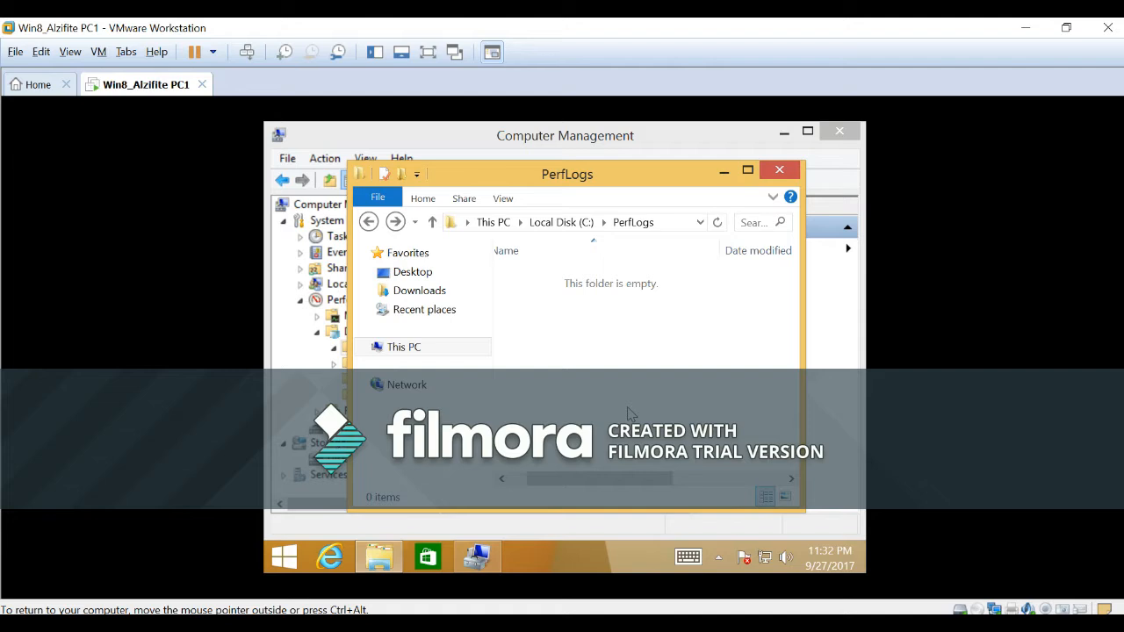
{"action": "left_click_drag", "start_coordinate": [659, 481], "coordinate": [628, 487]}
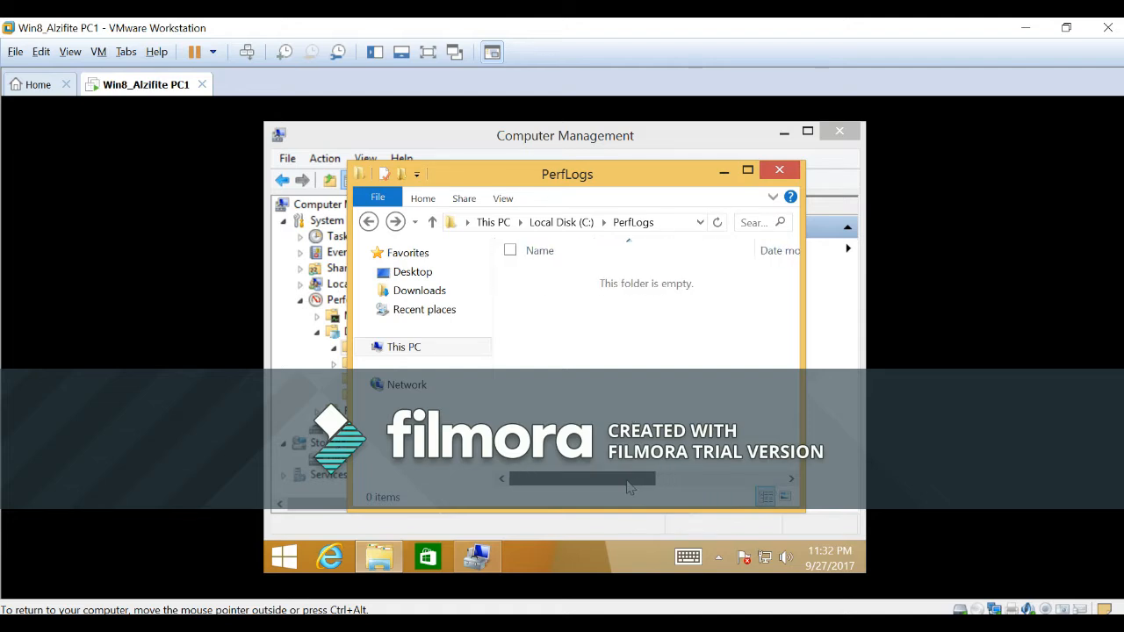